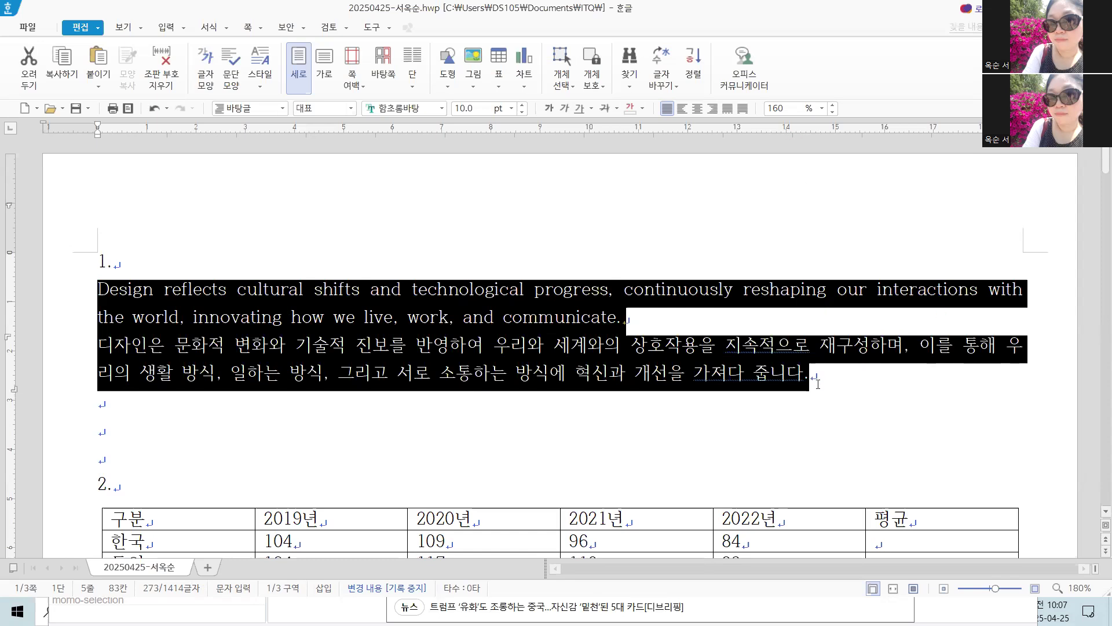
- Create a new paragraph style named "design" for the selected English and Korean paragraphs under item 1
key("F6")
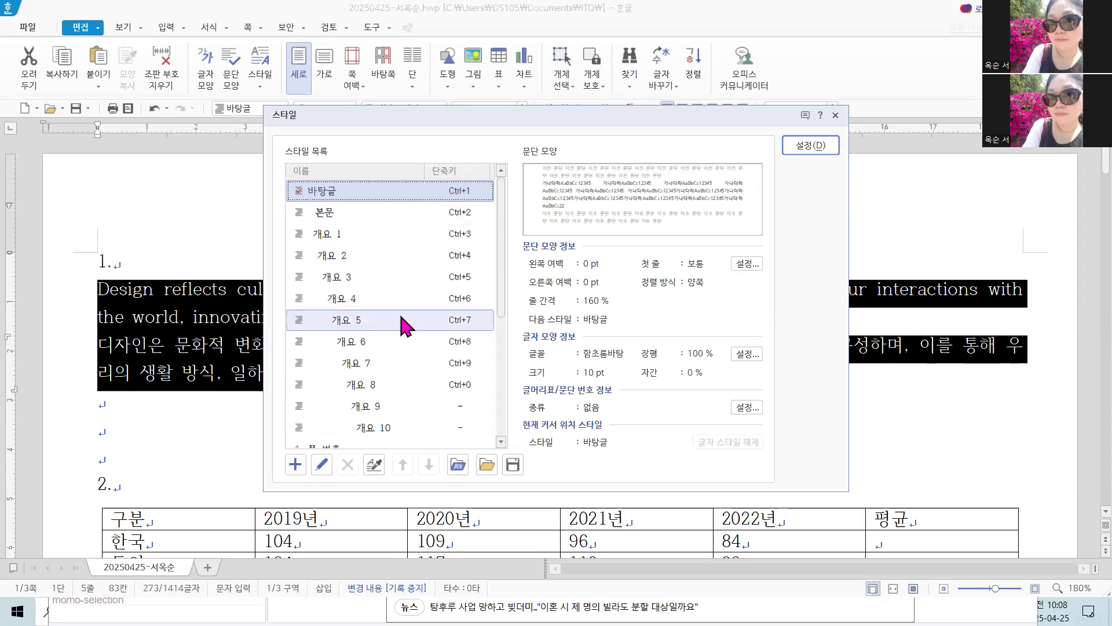
left_click(296, 465)
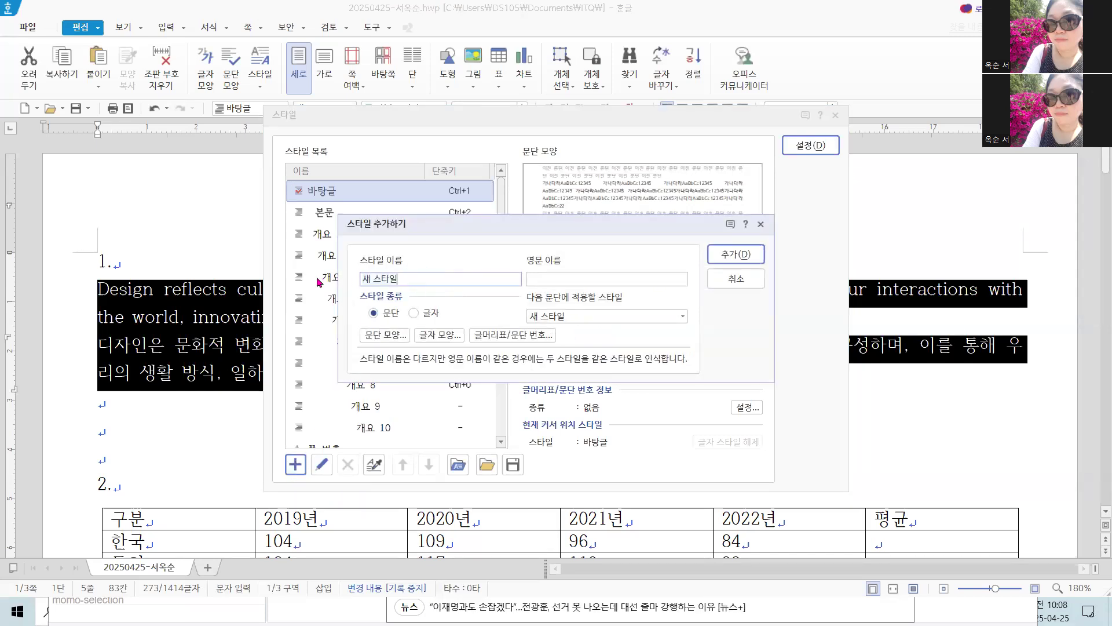
type("d")
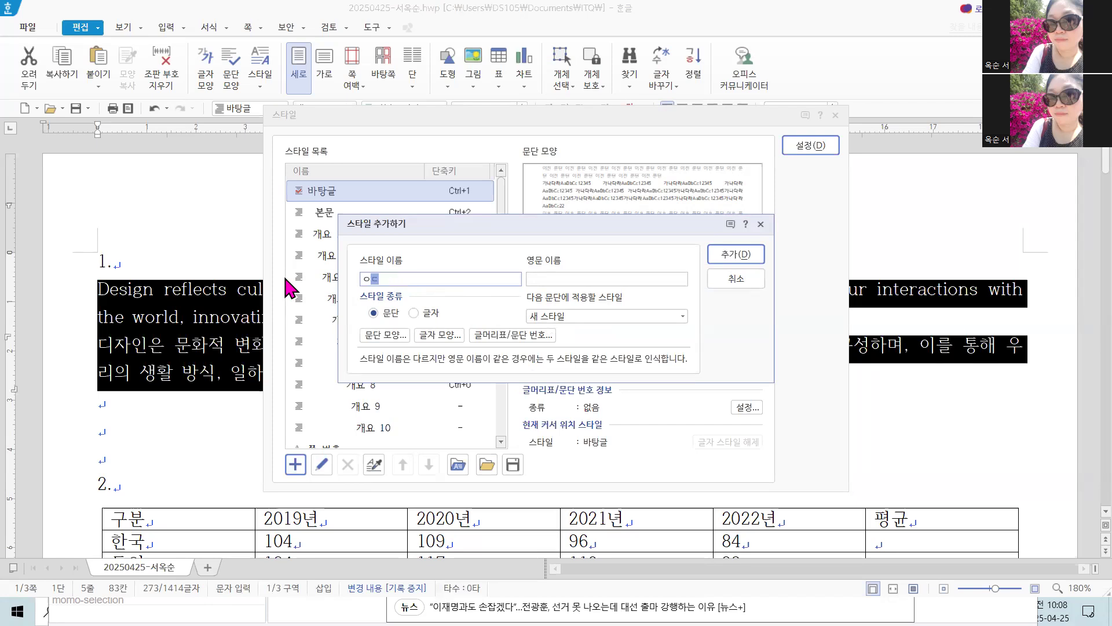
type("e")
type("g")
key("BackSpace")
type("sign")
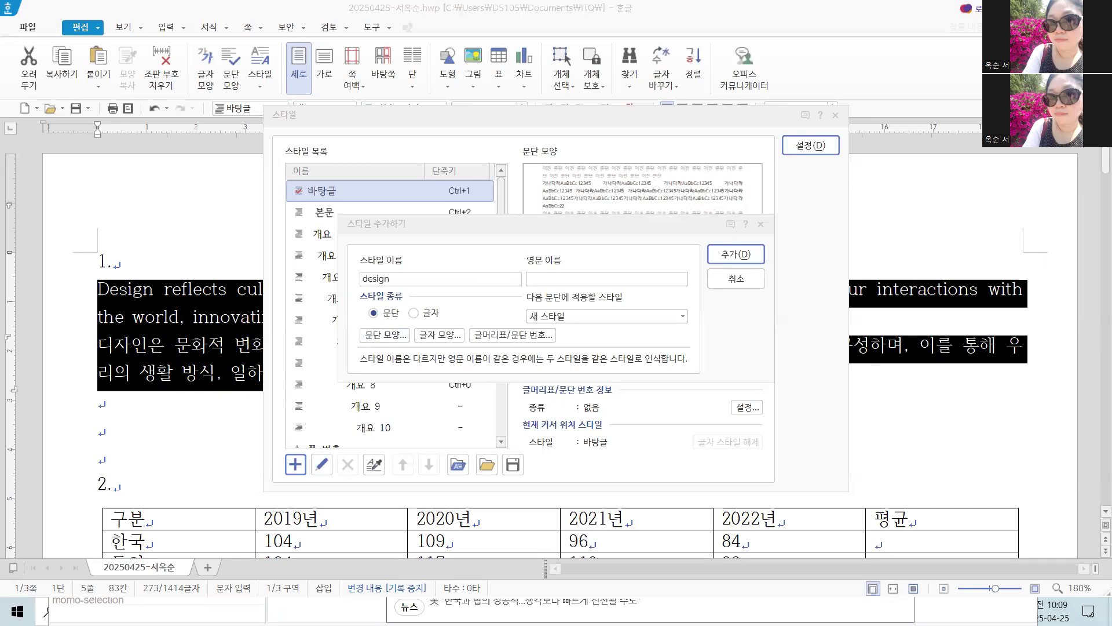
- Give the design style a 10 pt first-line indent (들여쓰기) and 10 pt spacing below the paragraph
left_click(394, 340)
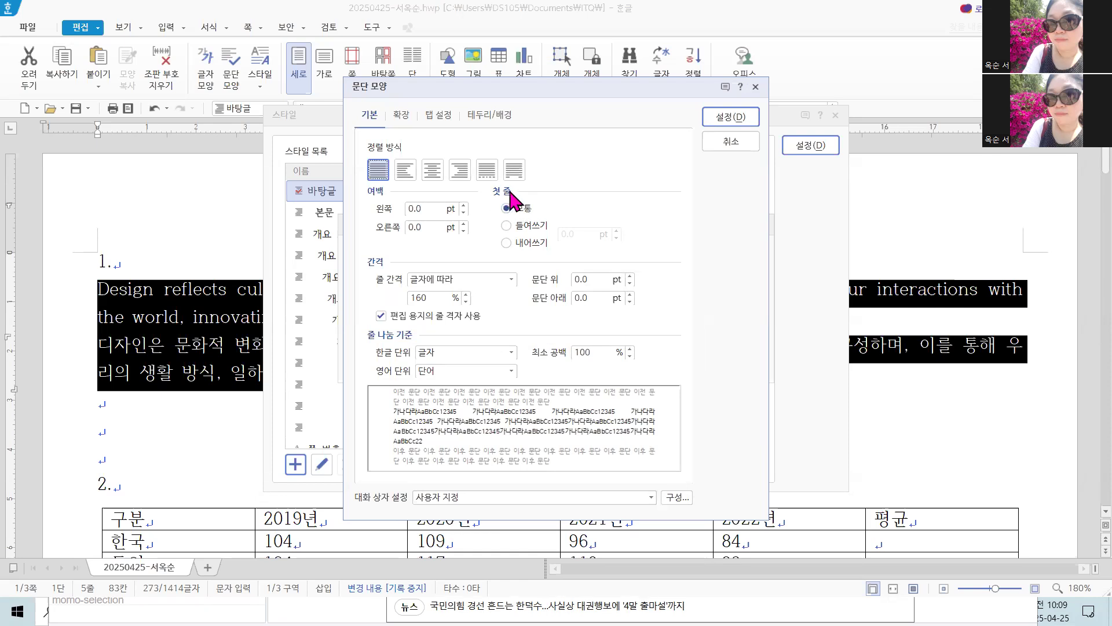
left_click(506, 225)
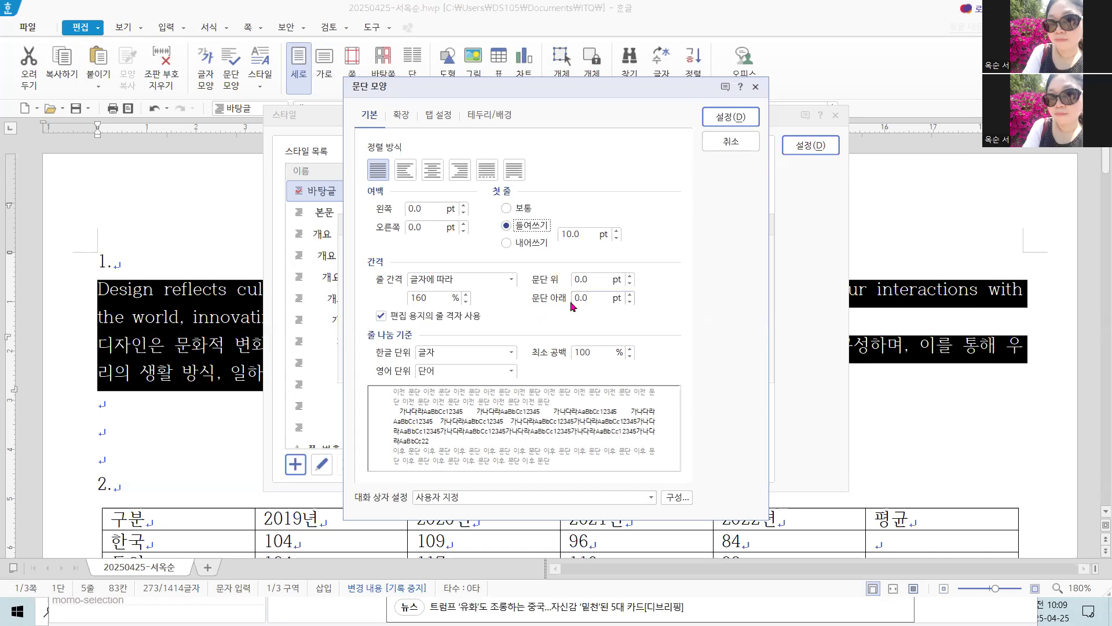
left_click(591, 299)
type("10")
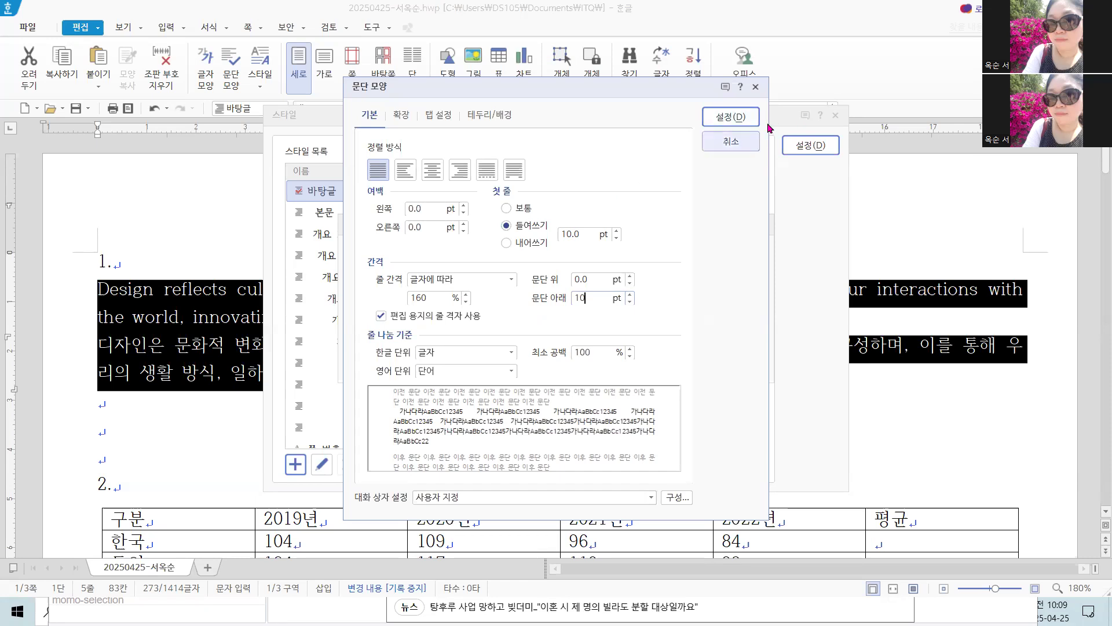
left_click(733, 118)
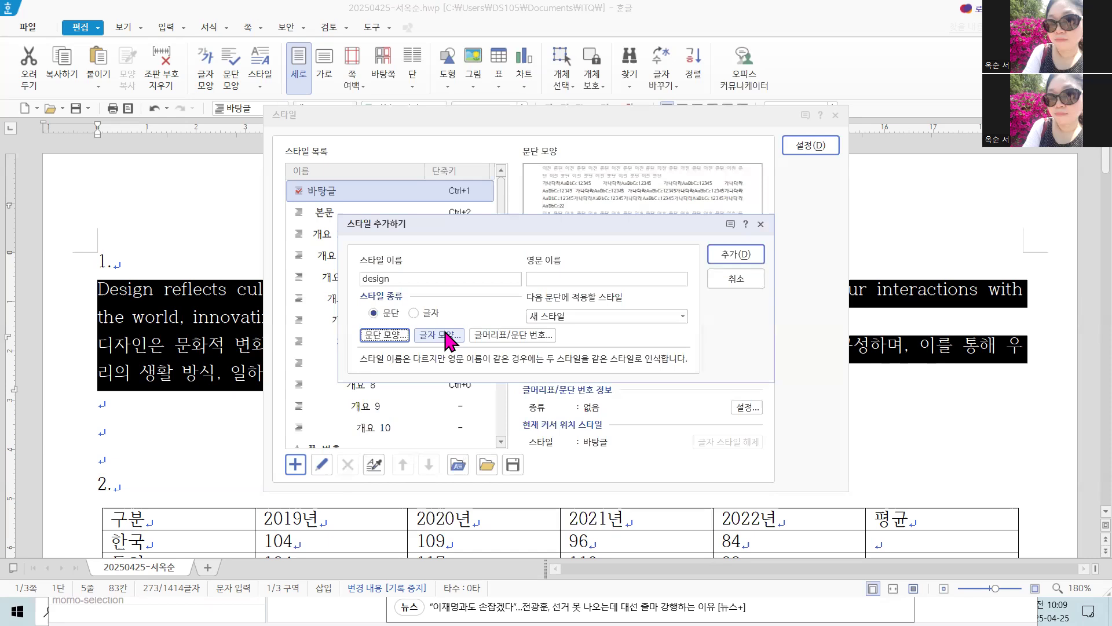
- Set the design style's character width (장평) to 105% and letter spacing (자간) to -5%
left_click(445, 335)
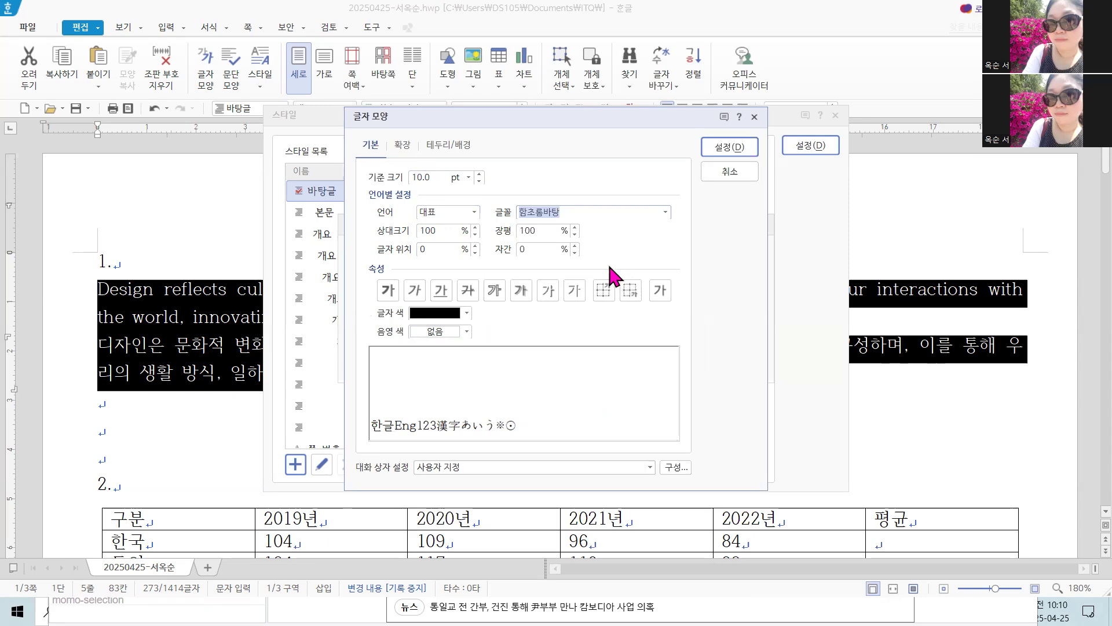
double_click(534, 230)
type("1")
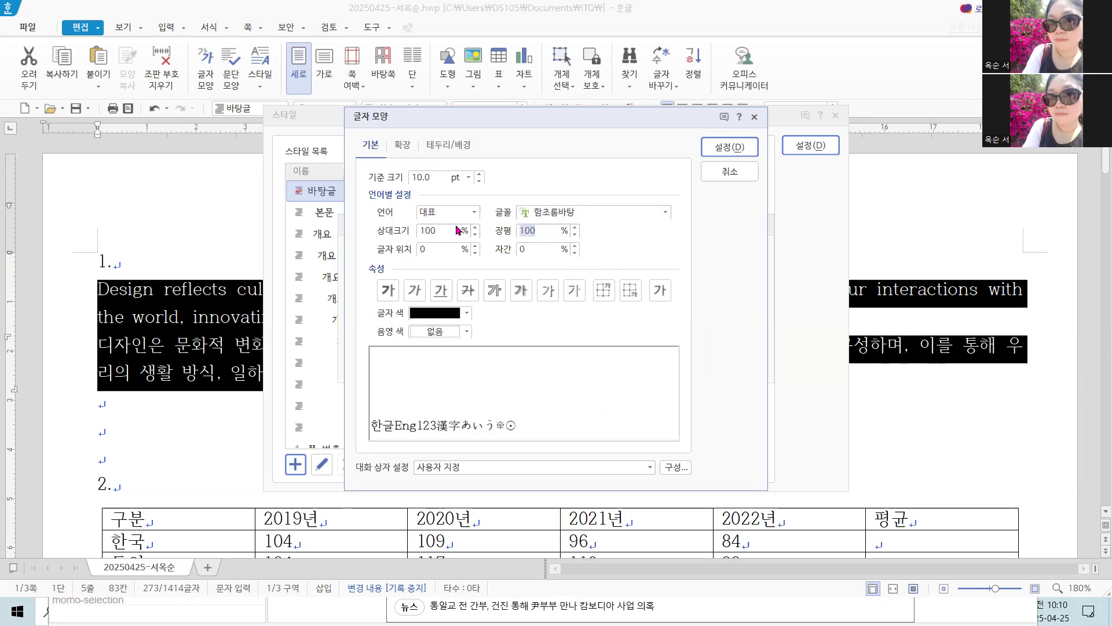
type("05")
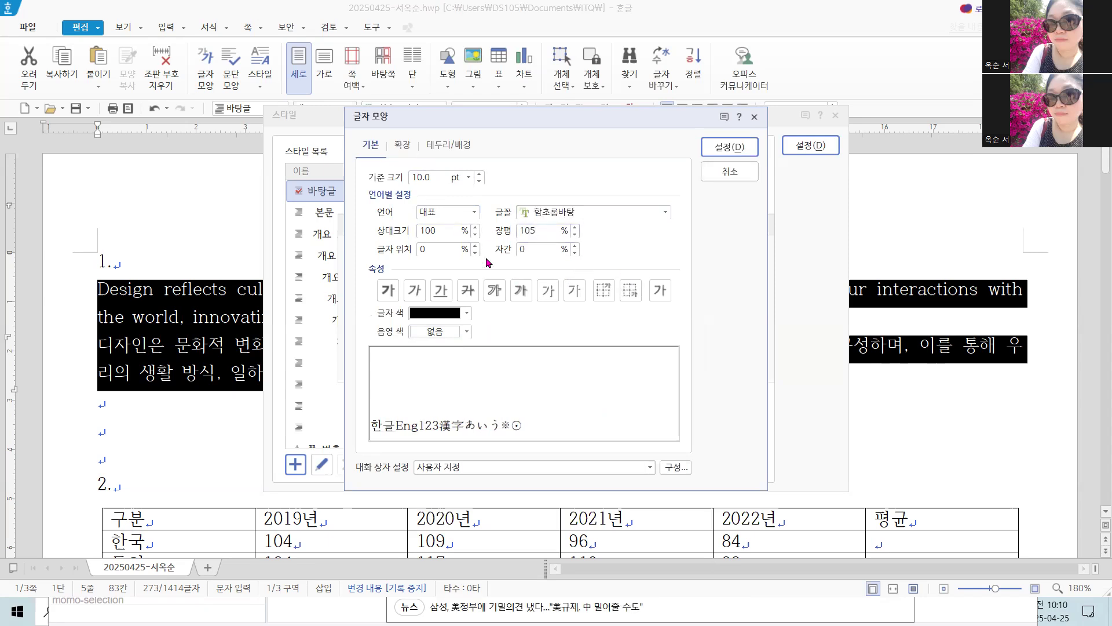
double_click(536, 252)
type("-5")
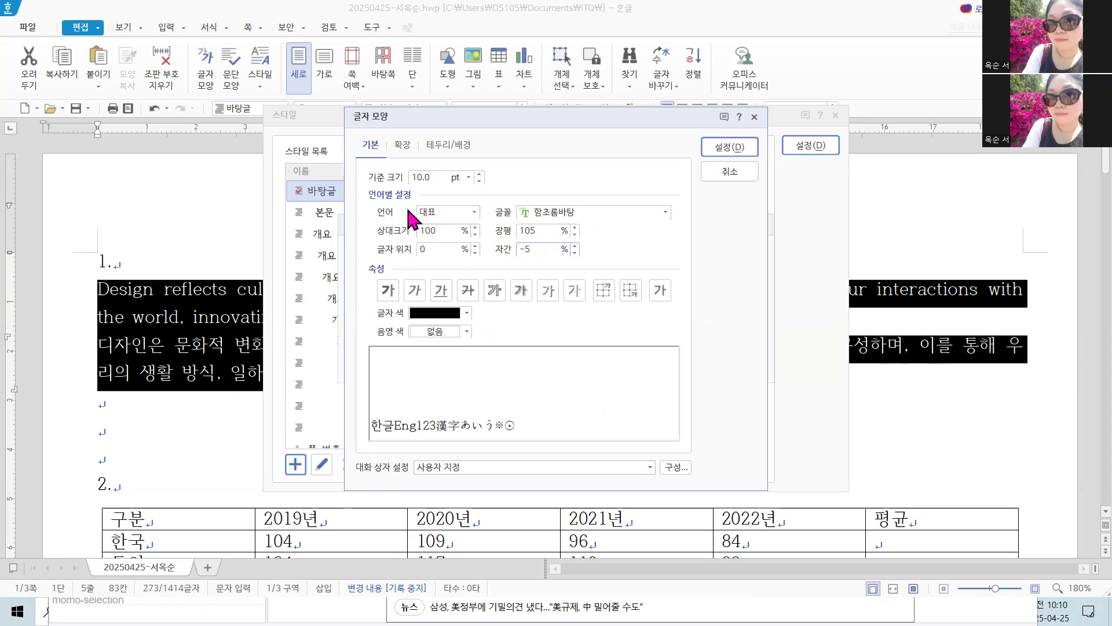
- Set the design style's font for Korean text (한글) to 굴림
left_click(474, 212)
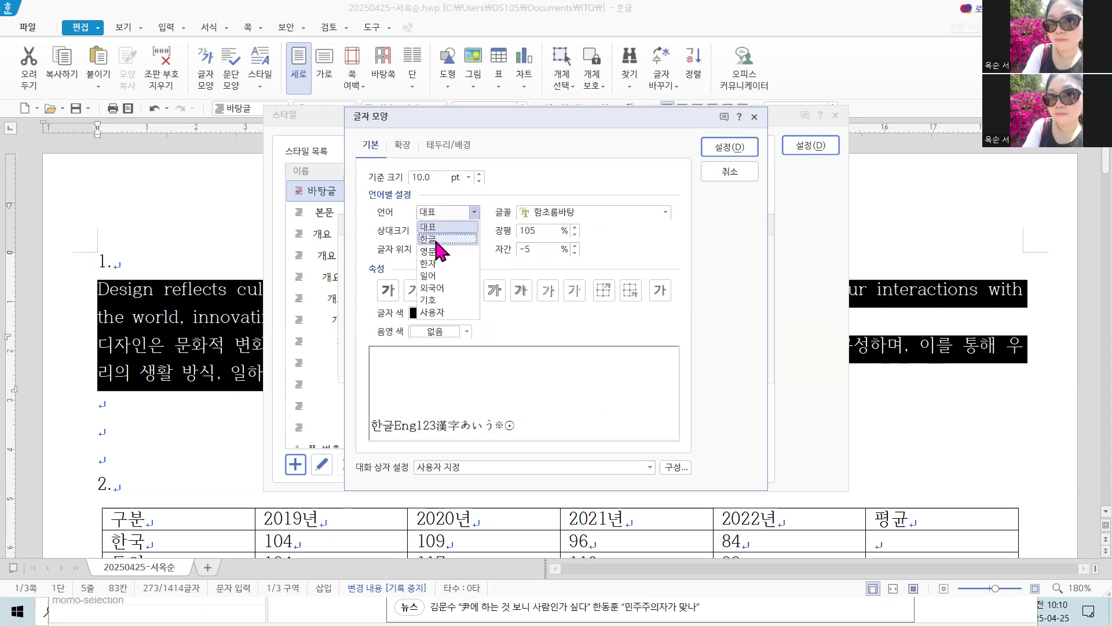
left_click(440, 239)
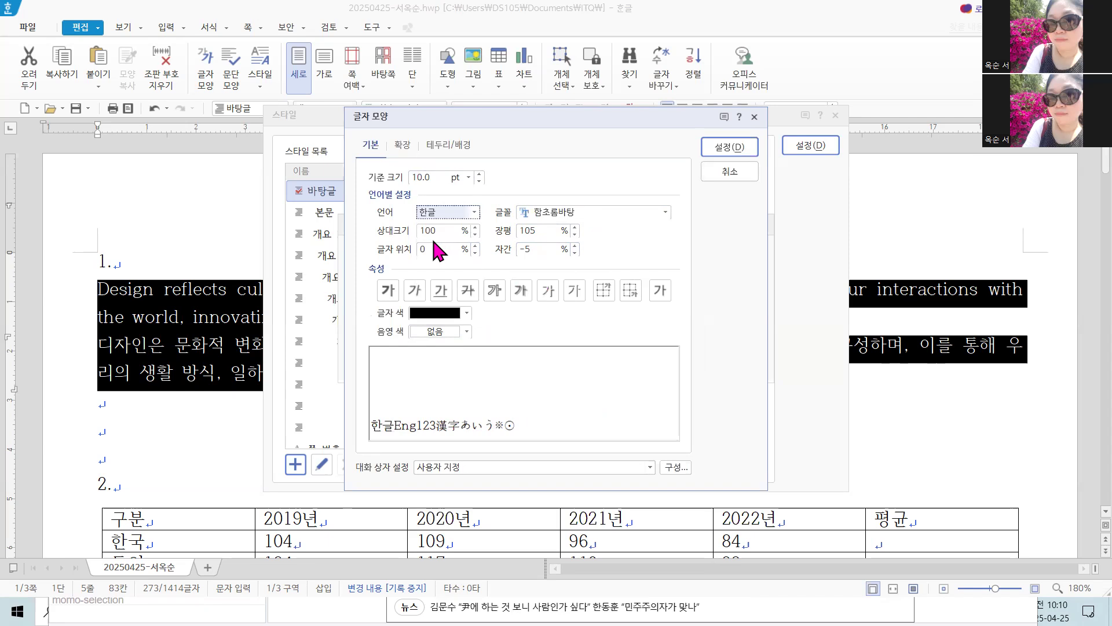
left_click(665, 212)
scroll(594, 318, "up", 10)
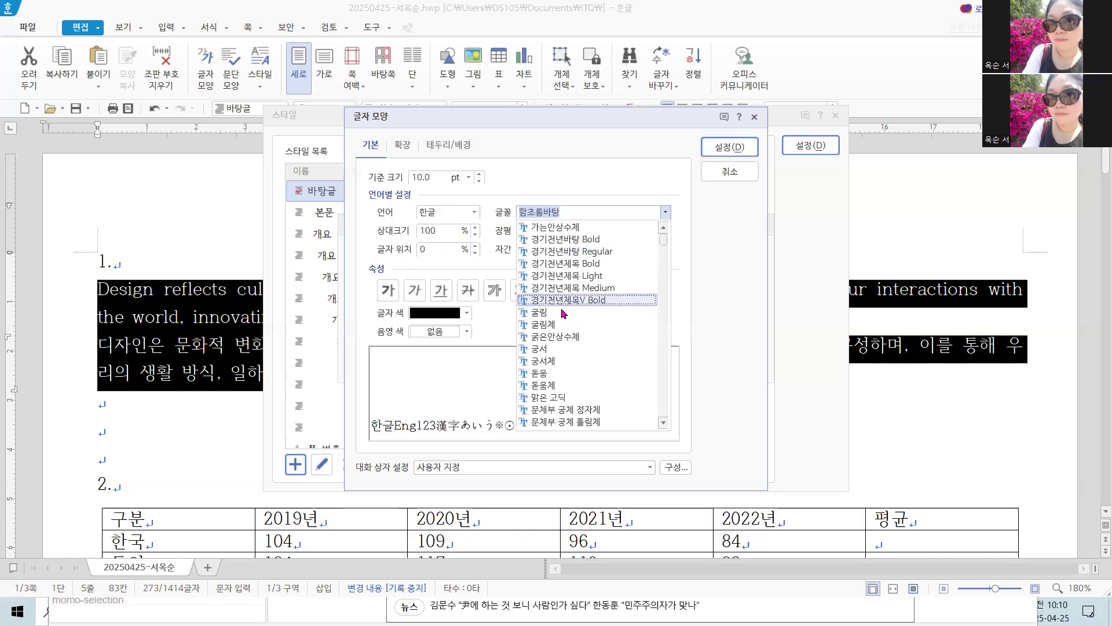
left_click(559, 312)
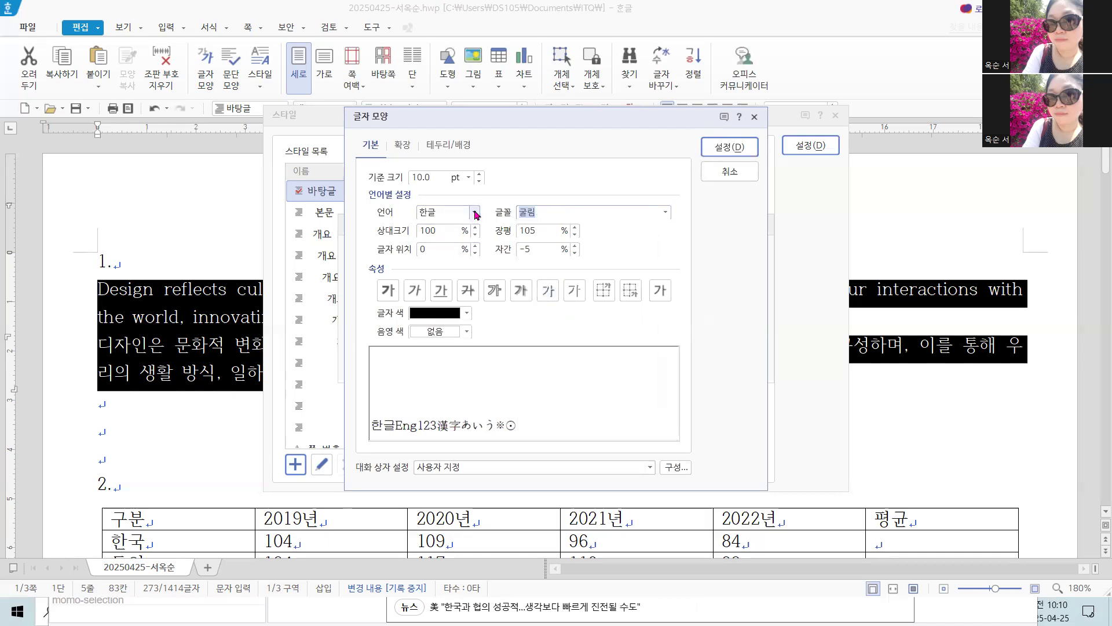
- Set the design style's font for English text (영문) to 궁서 and accept the character settings
left_click(476, 215)
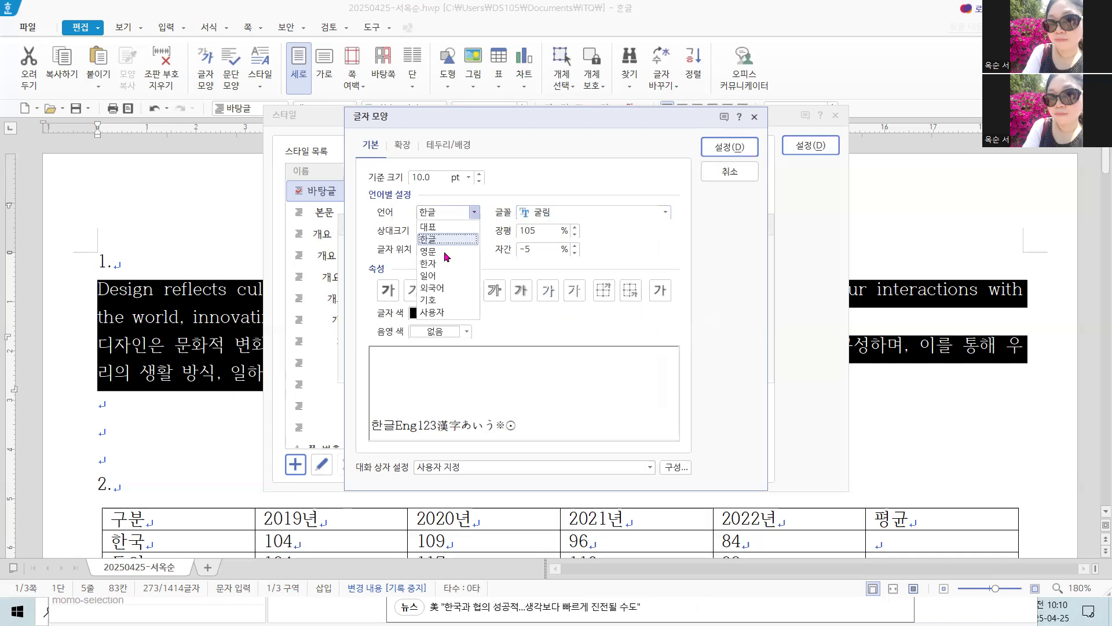
left_click(443, 248)
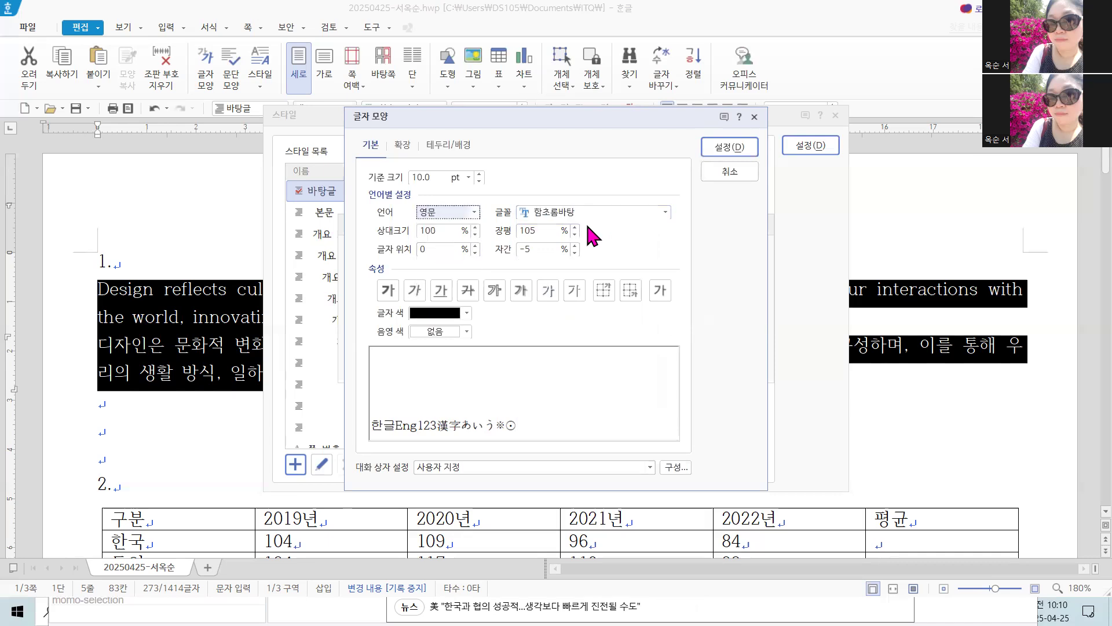
left_click(665, 212)
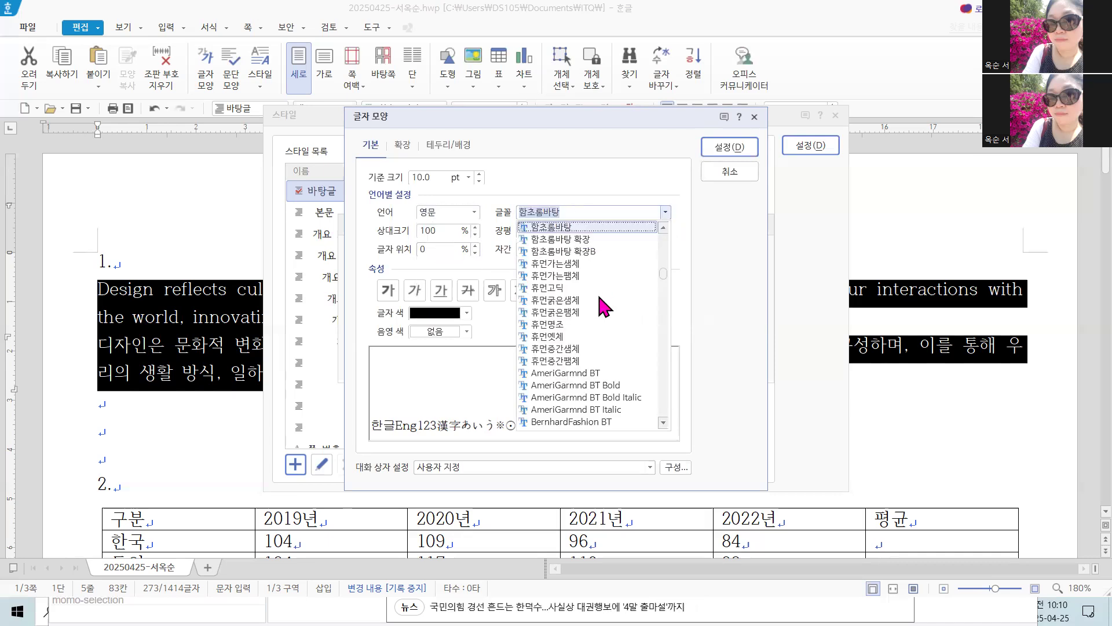
scroll(603, 304, "down", 5)
scroll(603, 306, "up", 10)
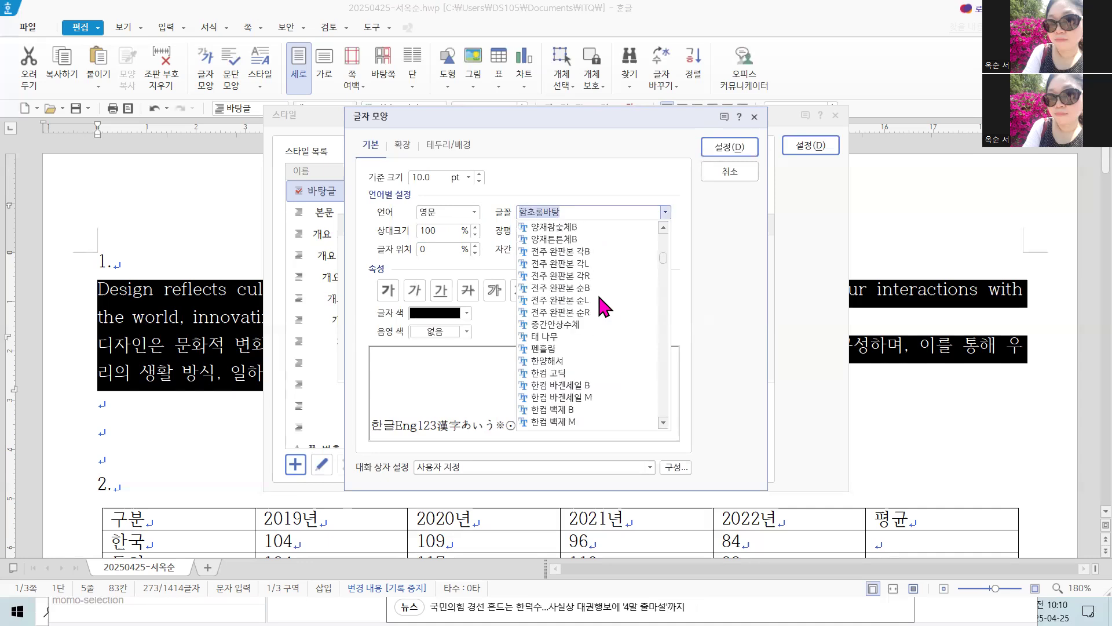
scroll(602, 304, "up", 3)
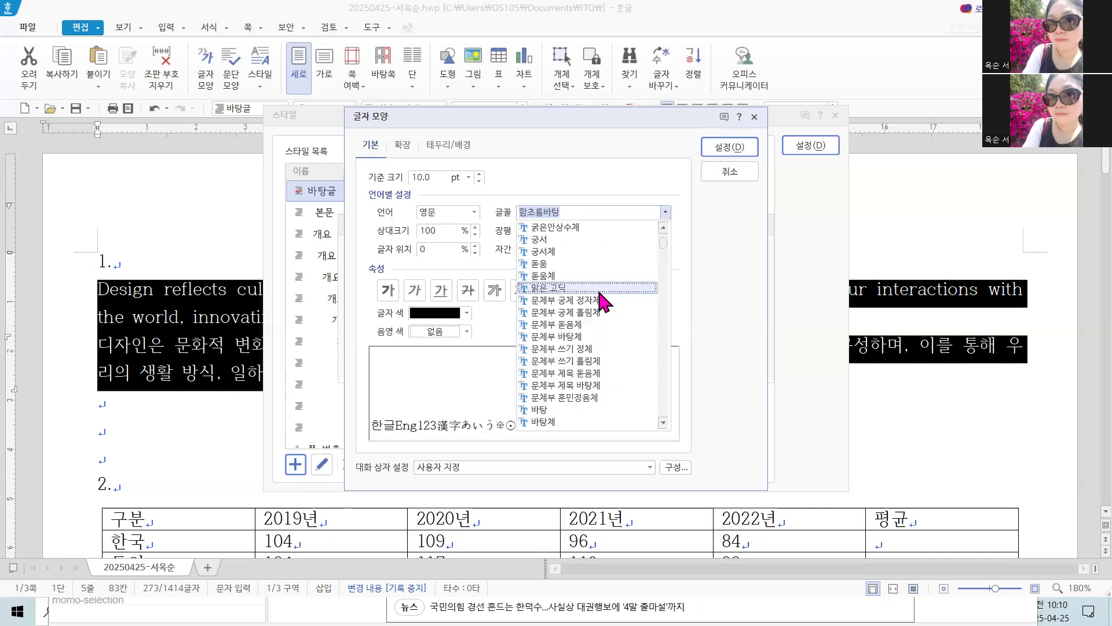
left_click(590, 242)
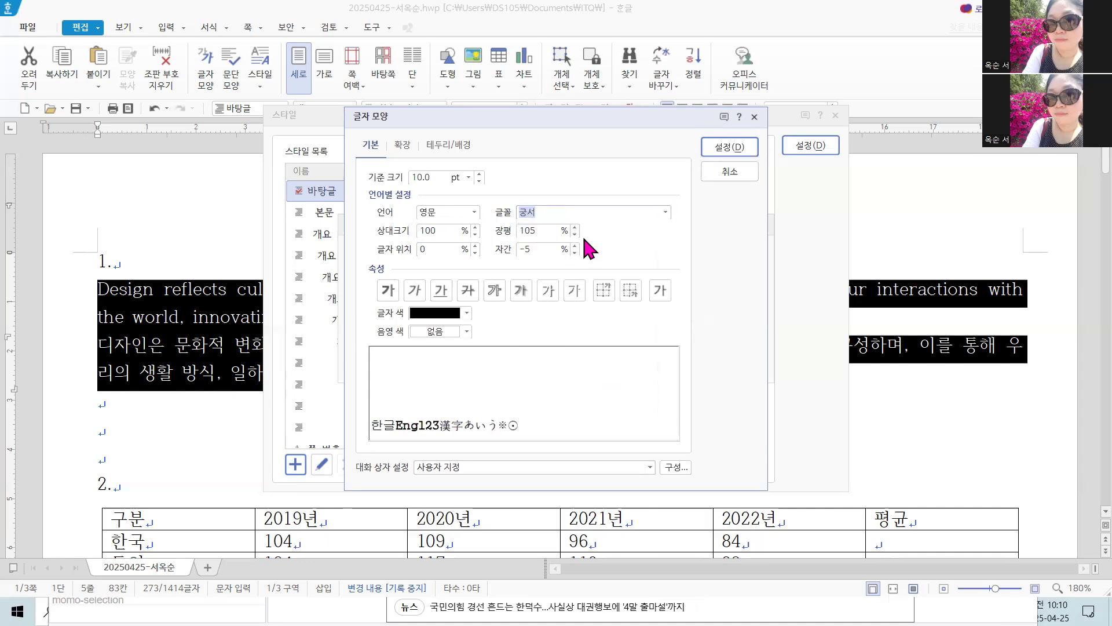
left_click(730, 147)
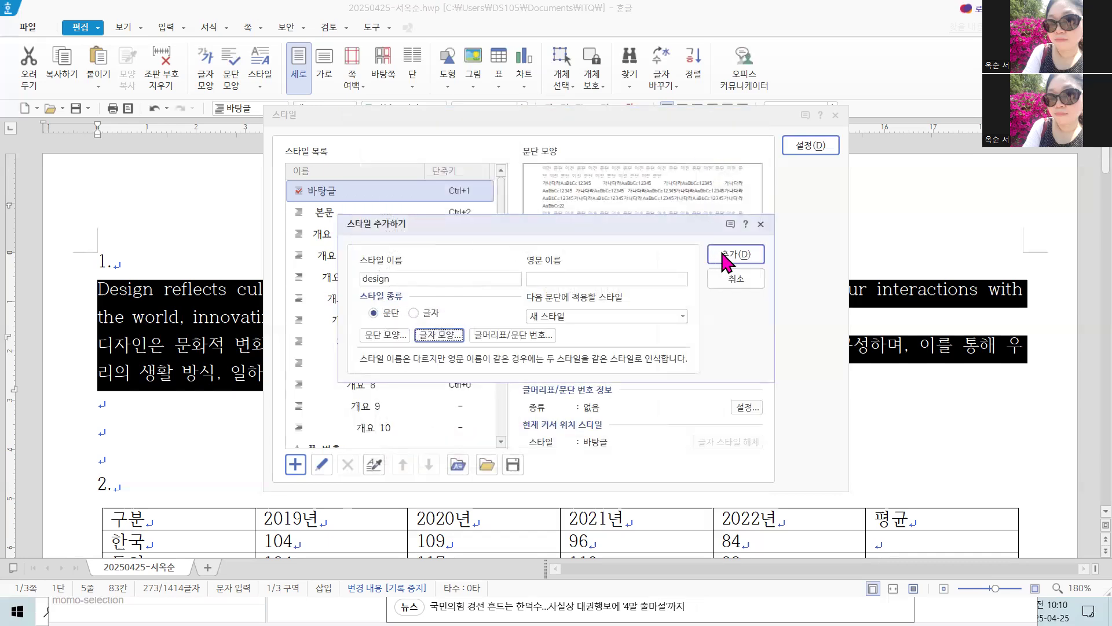
- Add the design style to the style list and apply it to the selected paragraphs
left_click(727, 255)
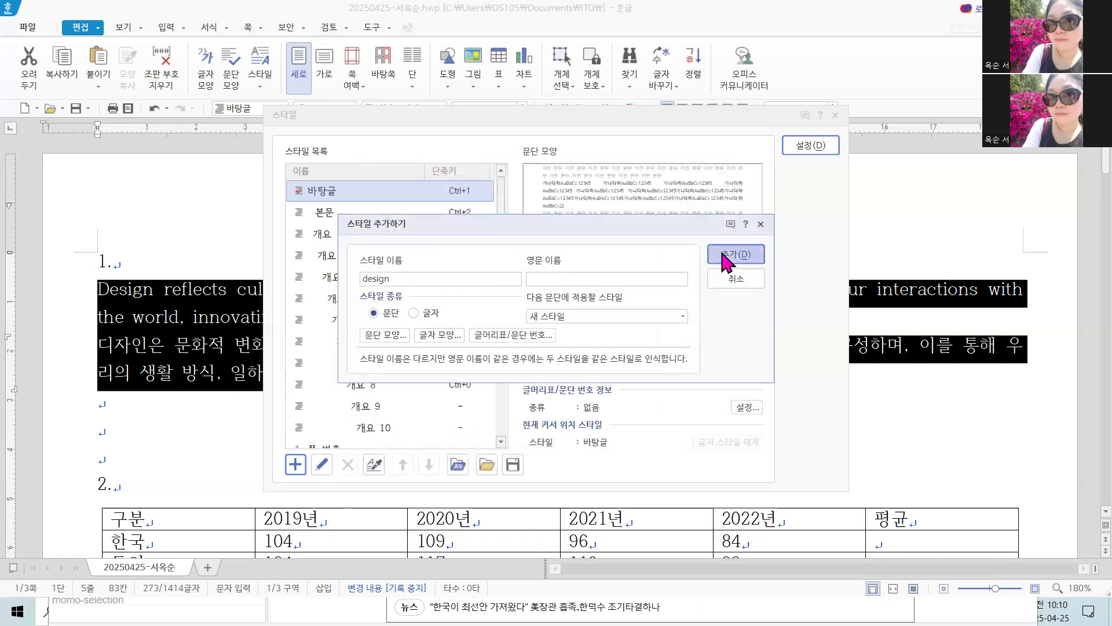
left_click(813, 149)
key("Down")
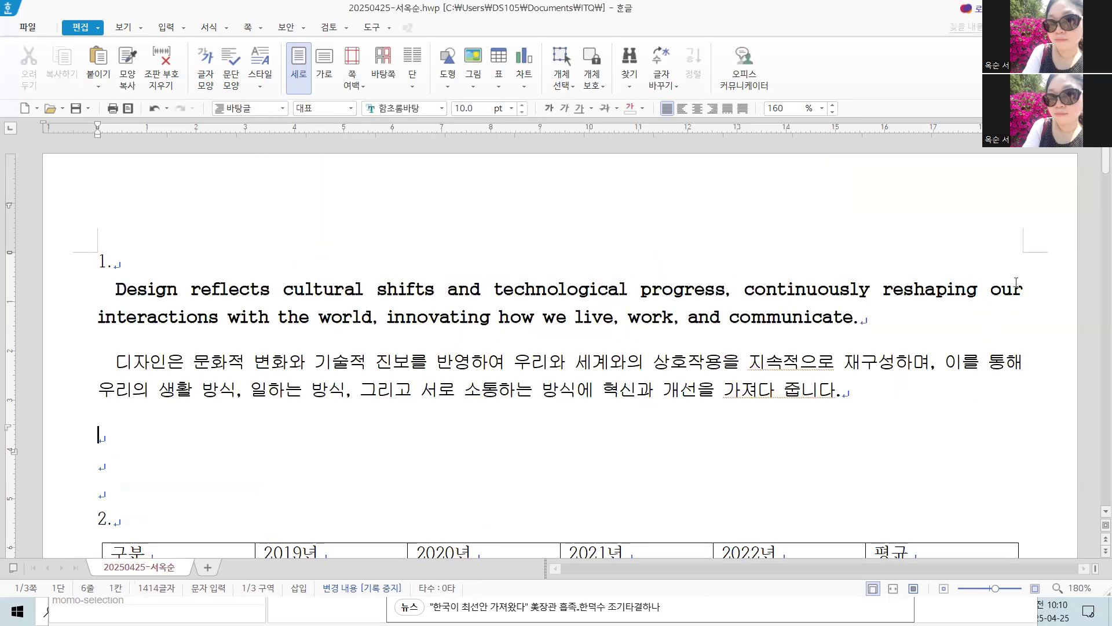
left_click(1019, 283)
key("Down")
key("Down")
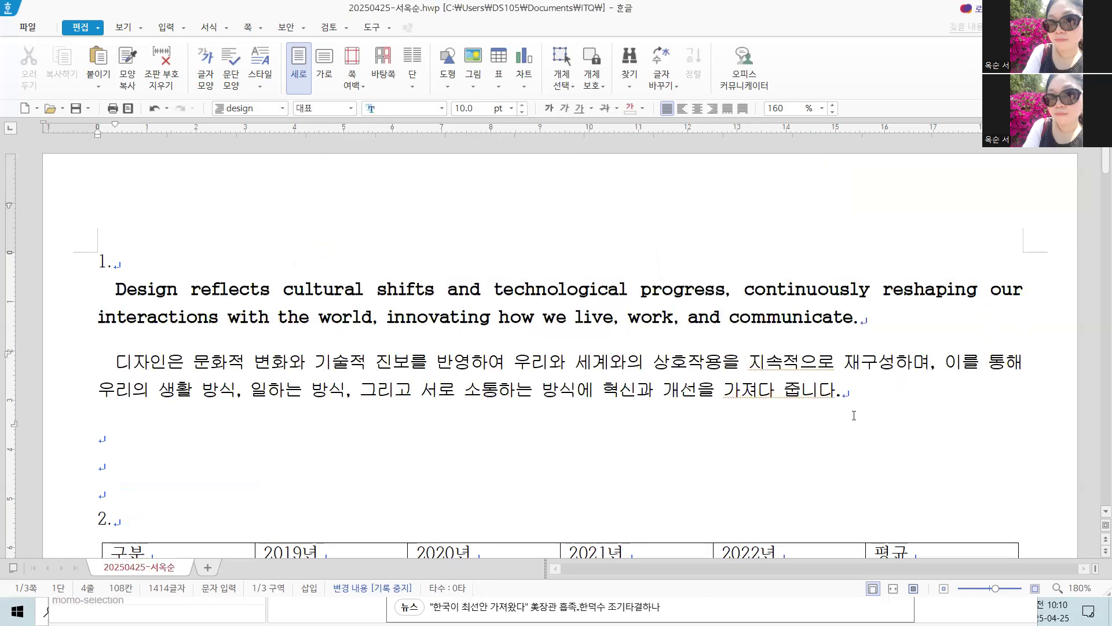
left_click(855, 288)
key("shift+Down")
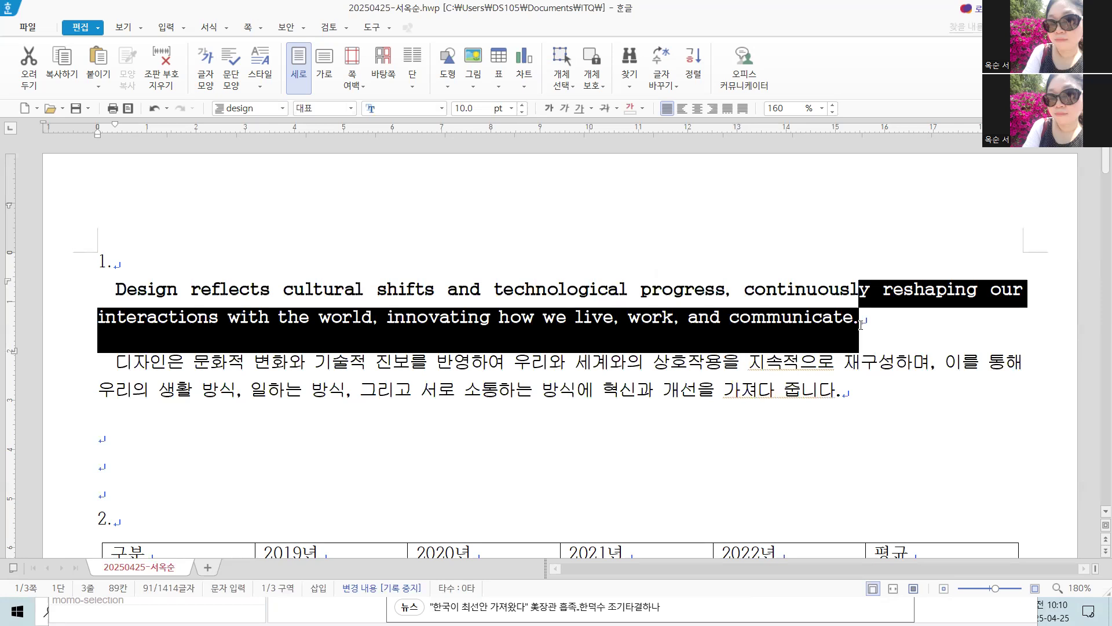
key("Escape")
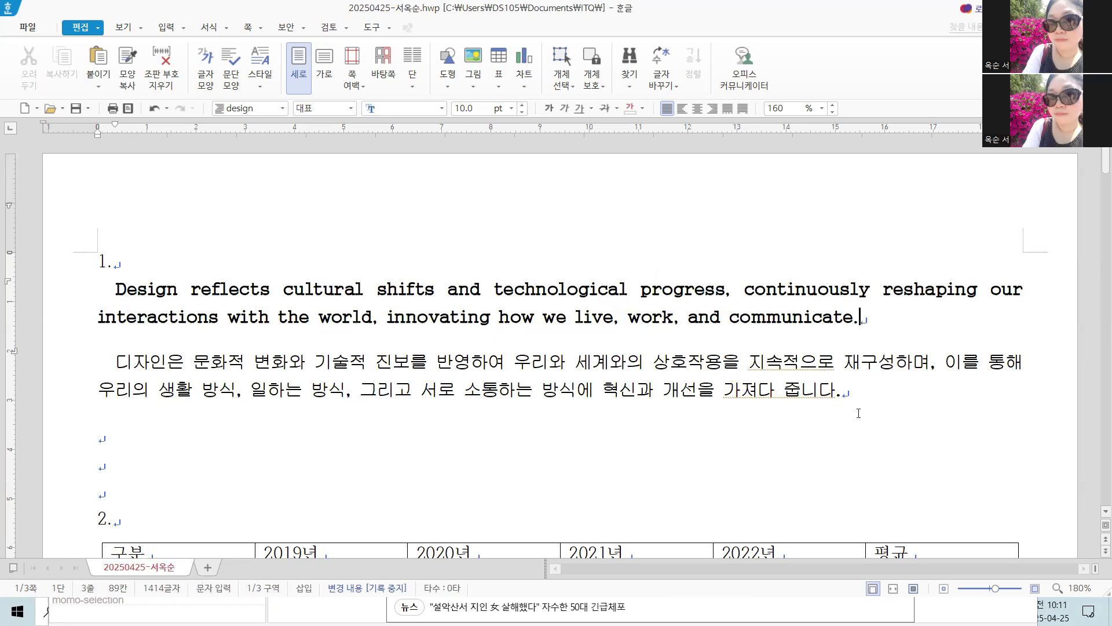
left_click(873, 399)
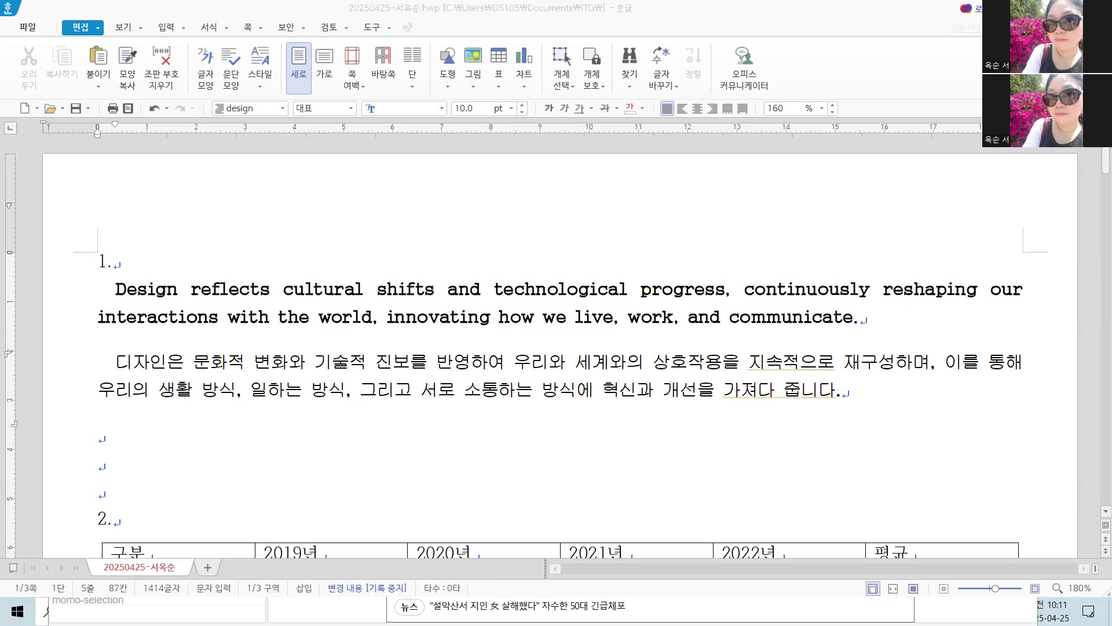
- Add a caption centred above the item 2 table through its object properties
scroll(192, 457, "down", 4)
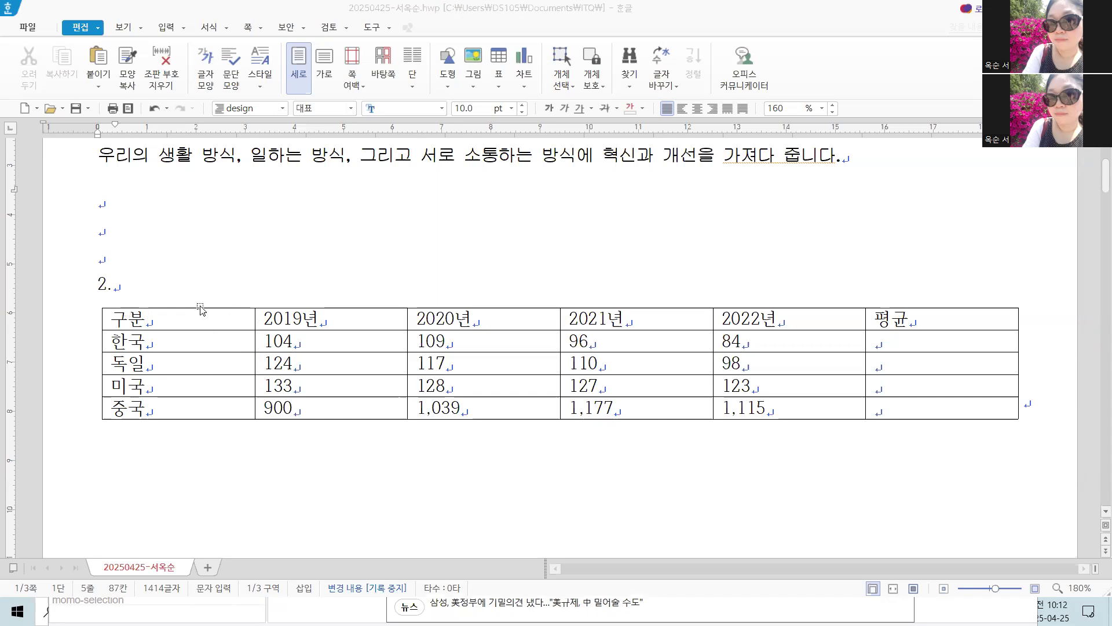
left_click(200, 308)
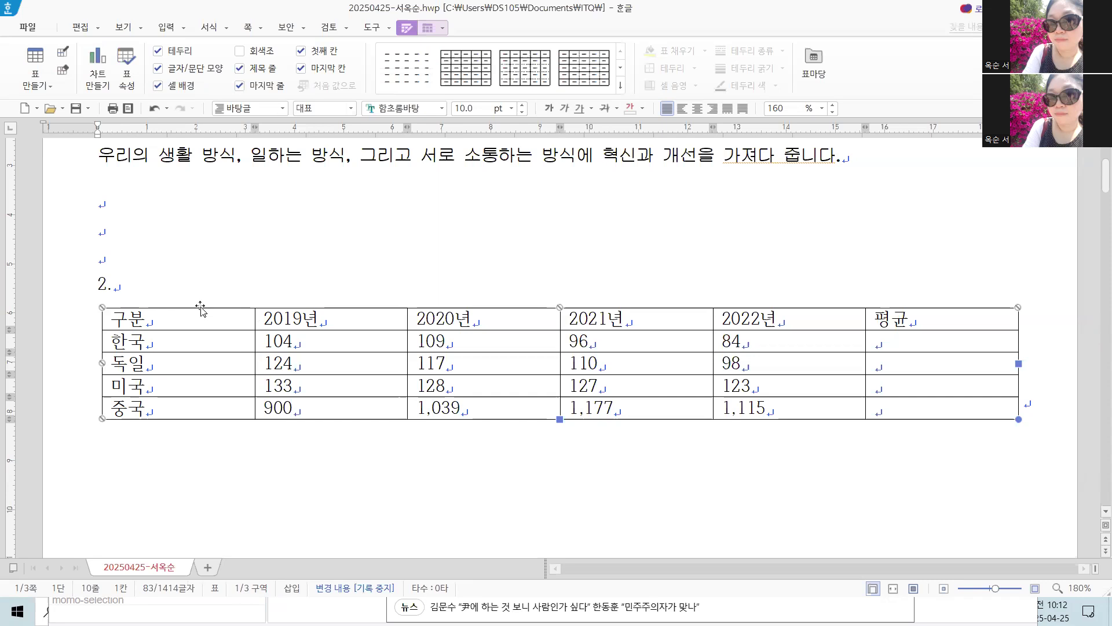
scroll(200, 310, "up", 1)
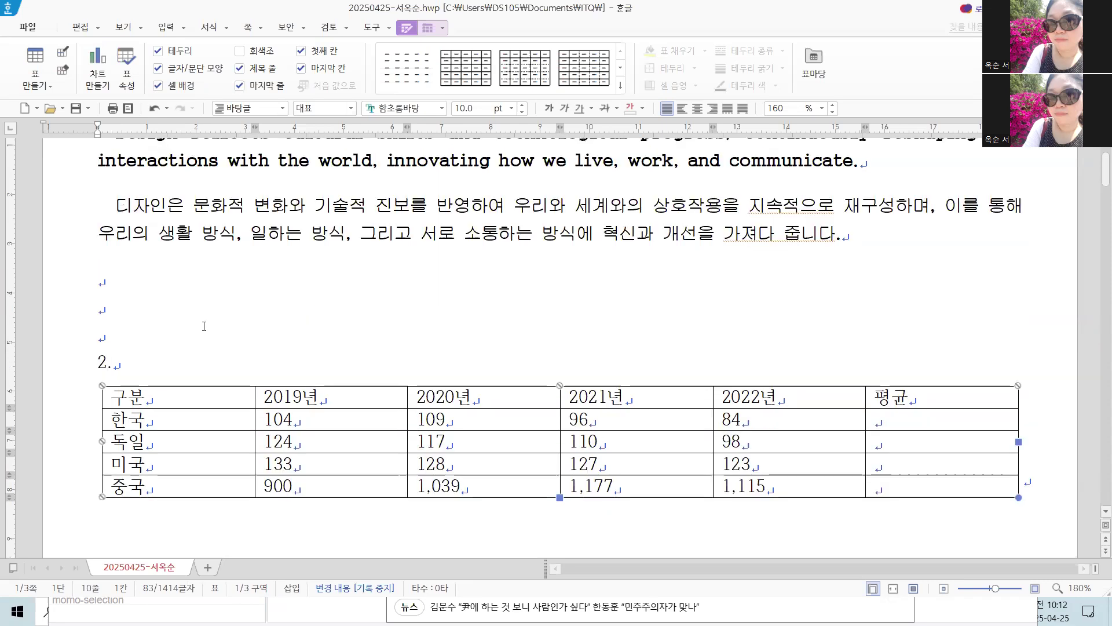
scroll(199, 286, "down", 2)
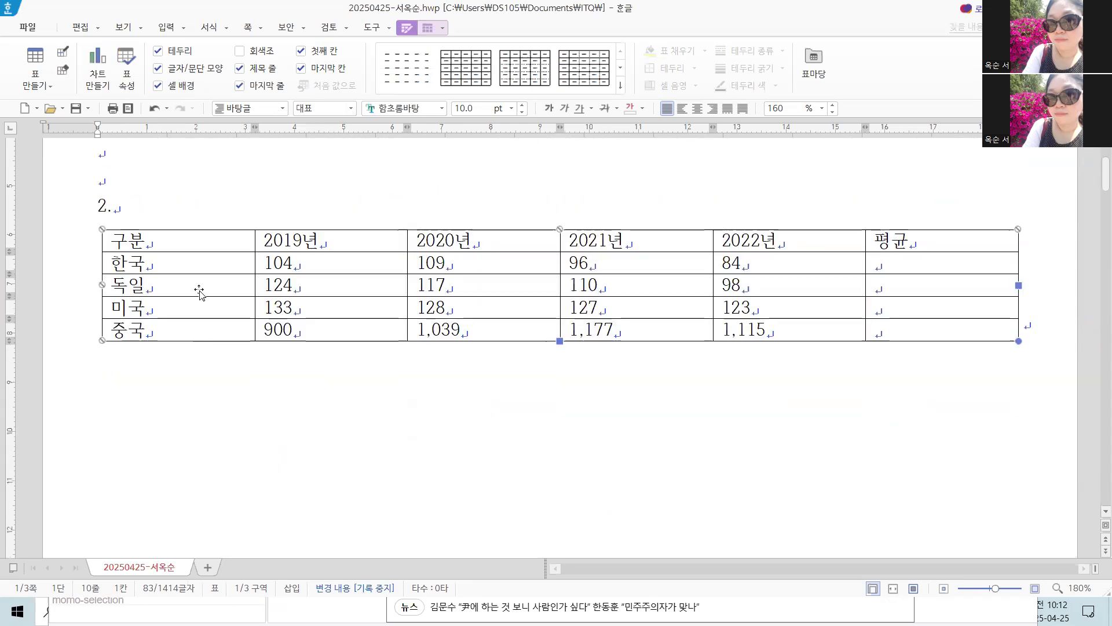
right_click(193, 230)
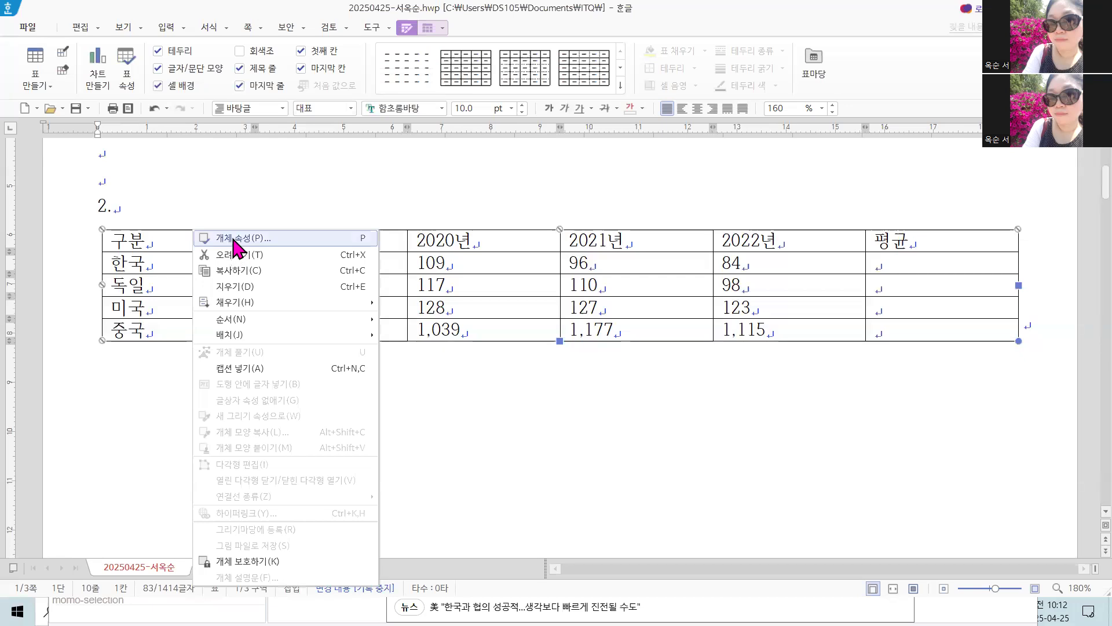
left_click(232, 239)
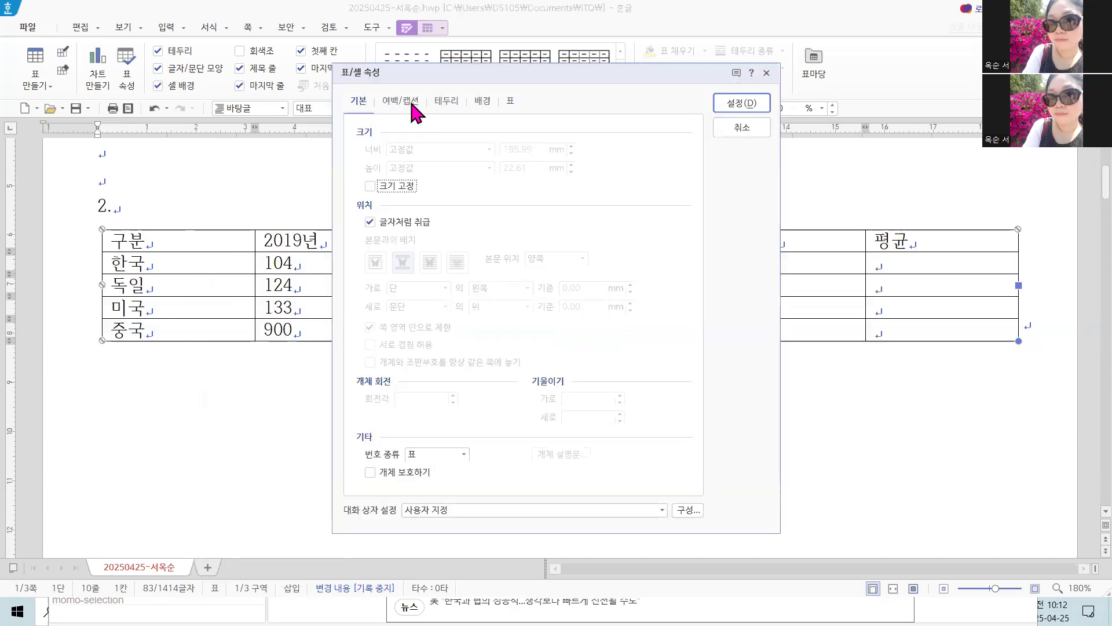
left_click(413, 114)
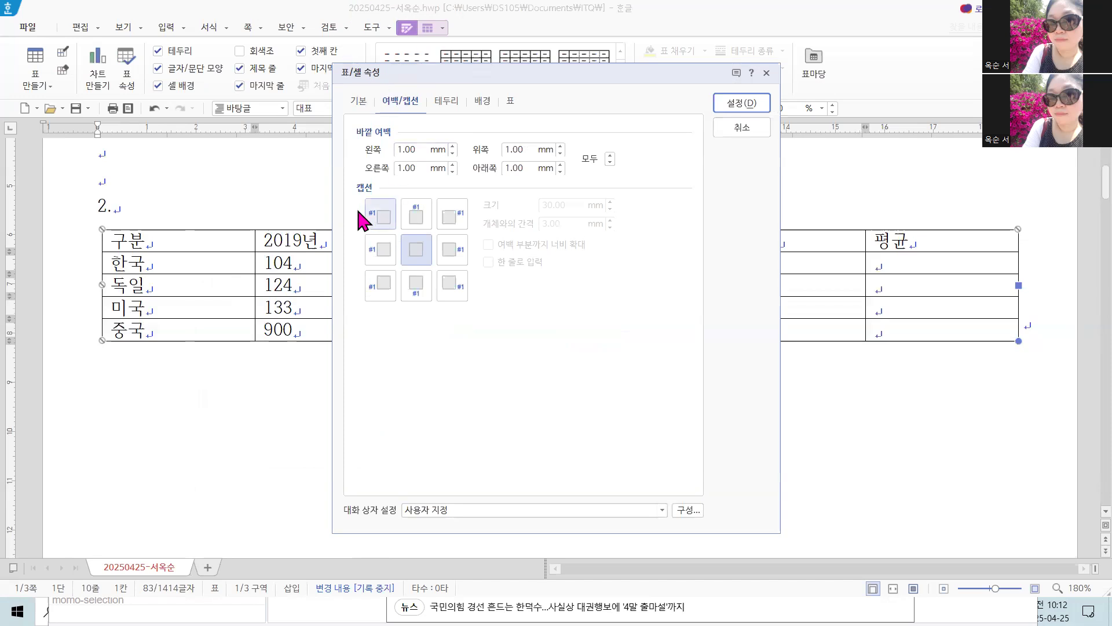
left_click(428, 212)
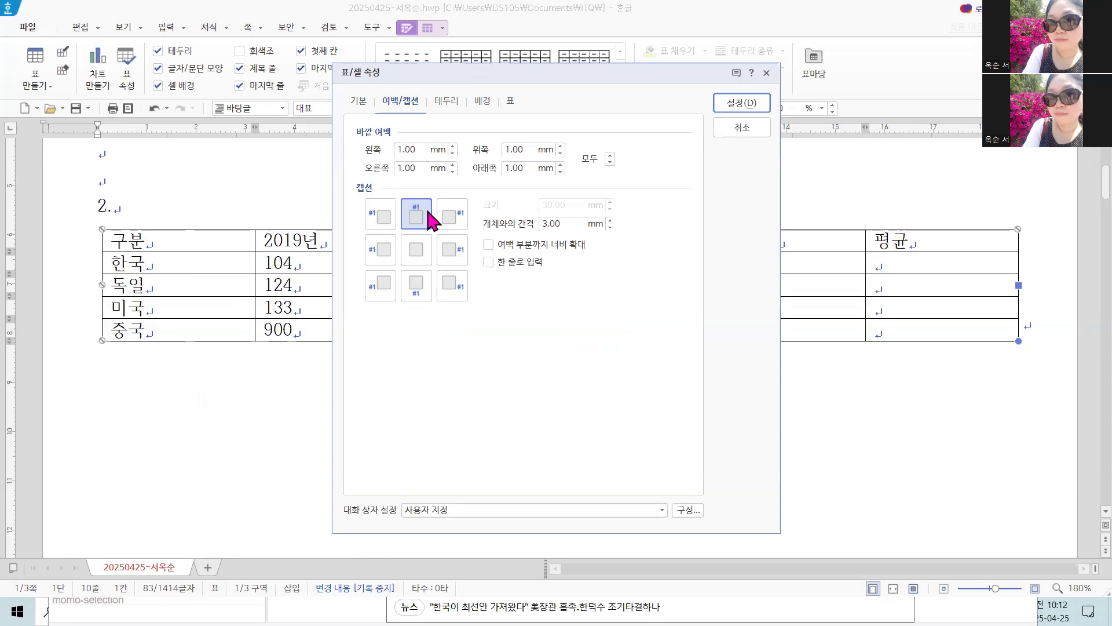
left_click(743, 107)
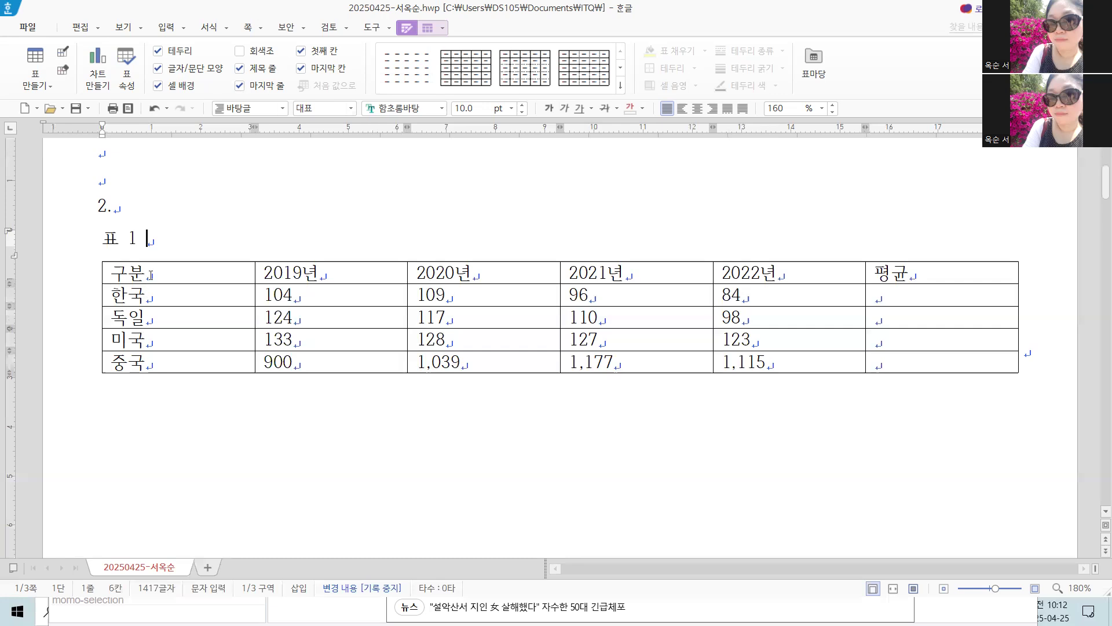
- Delete the default text from the item 2 table's caption
key("BackSpace")
key("BackSpace")
left_click(524, 332)
key("BackSpace")
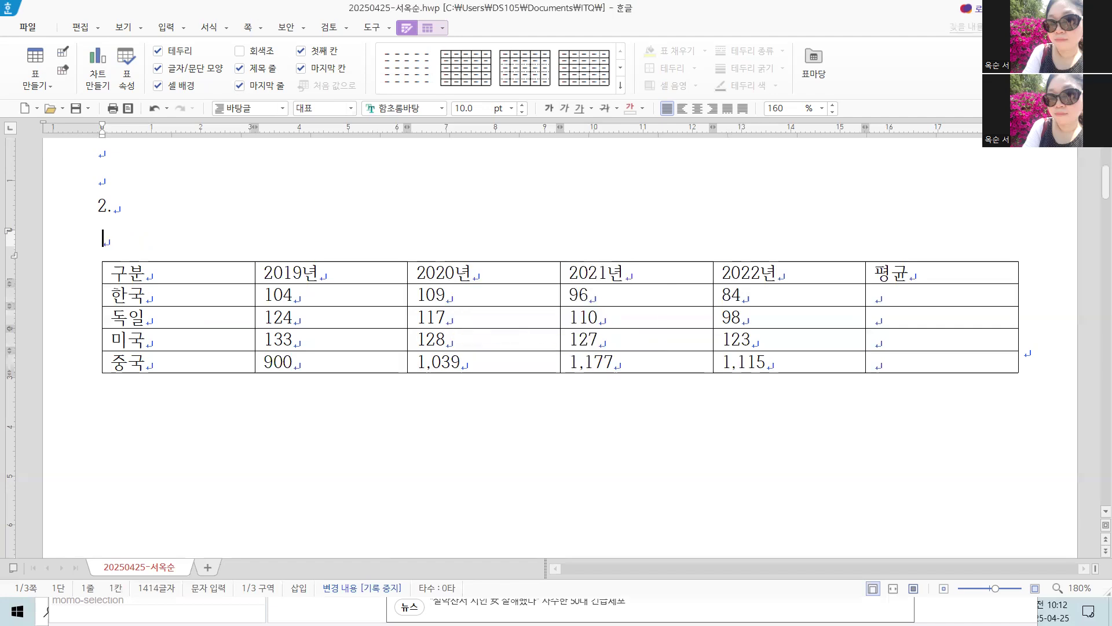
- Set the empty table caption's font to 돋움 and align it right
left_click(440, 108)
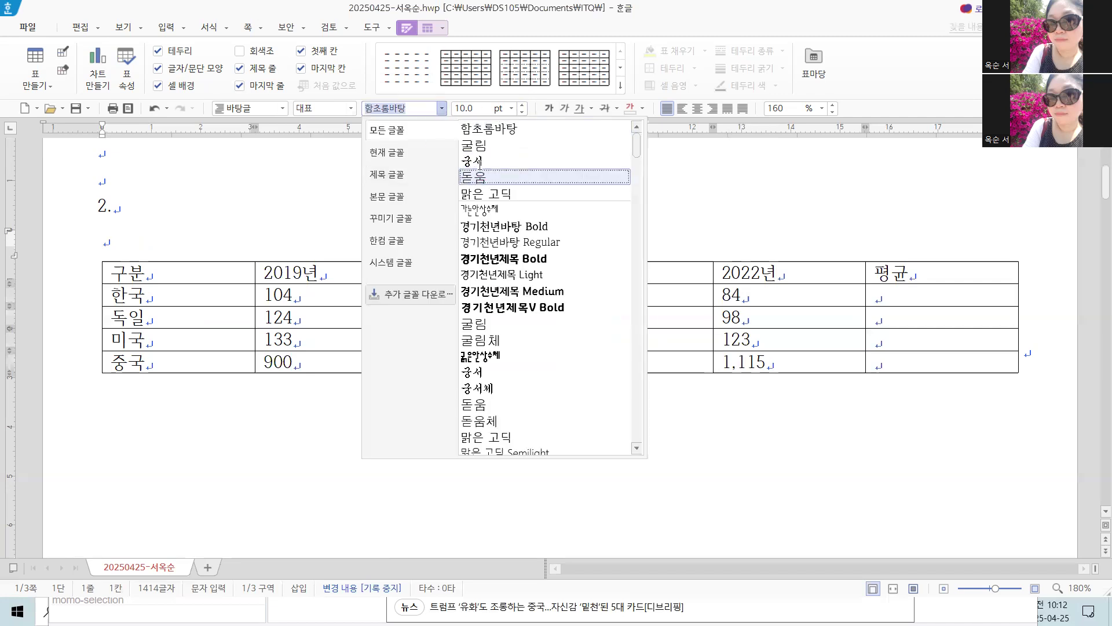
left_click(478, 175)
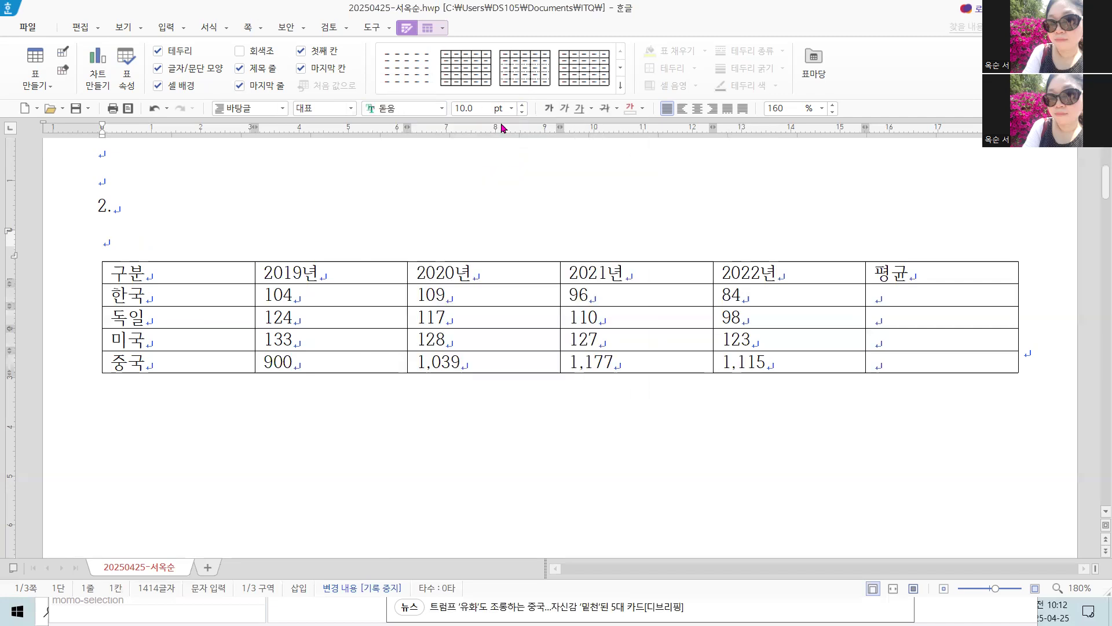
left_click(712, 108)
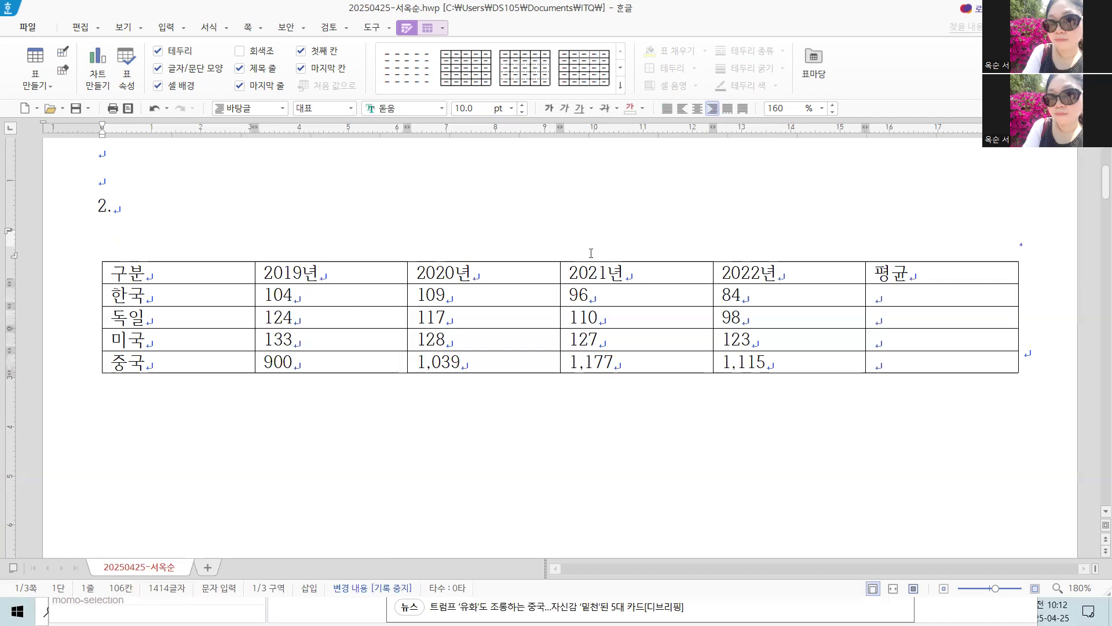
- Enter "연도별 산업디자인 출원 수(단위 : 천 건)" as the table caption
type("연도별 ")
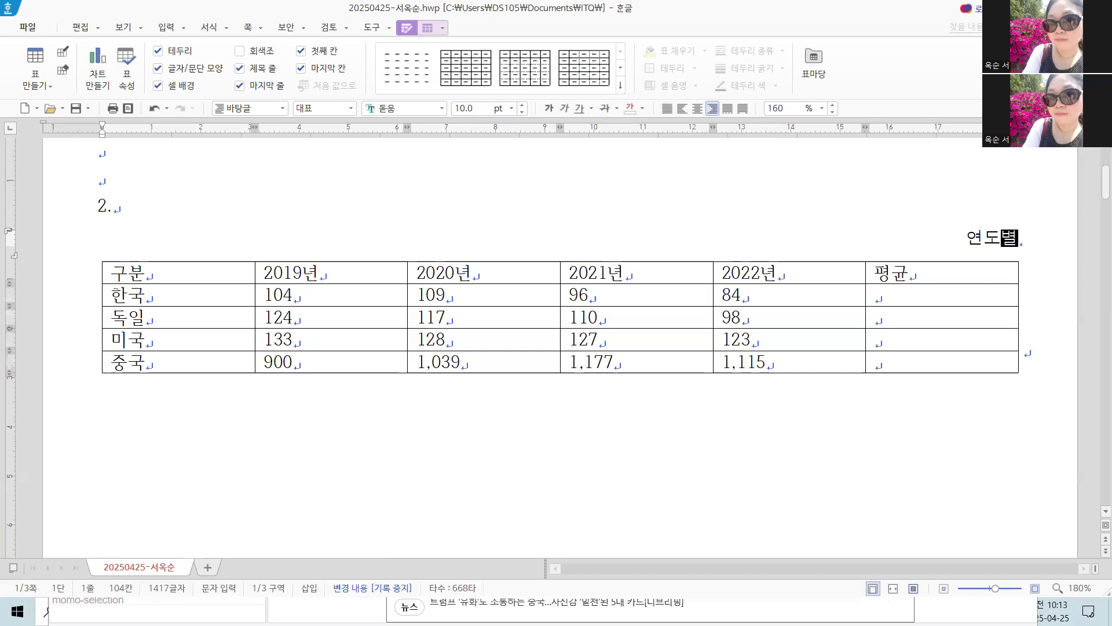
type("산업디자인")
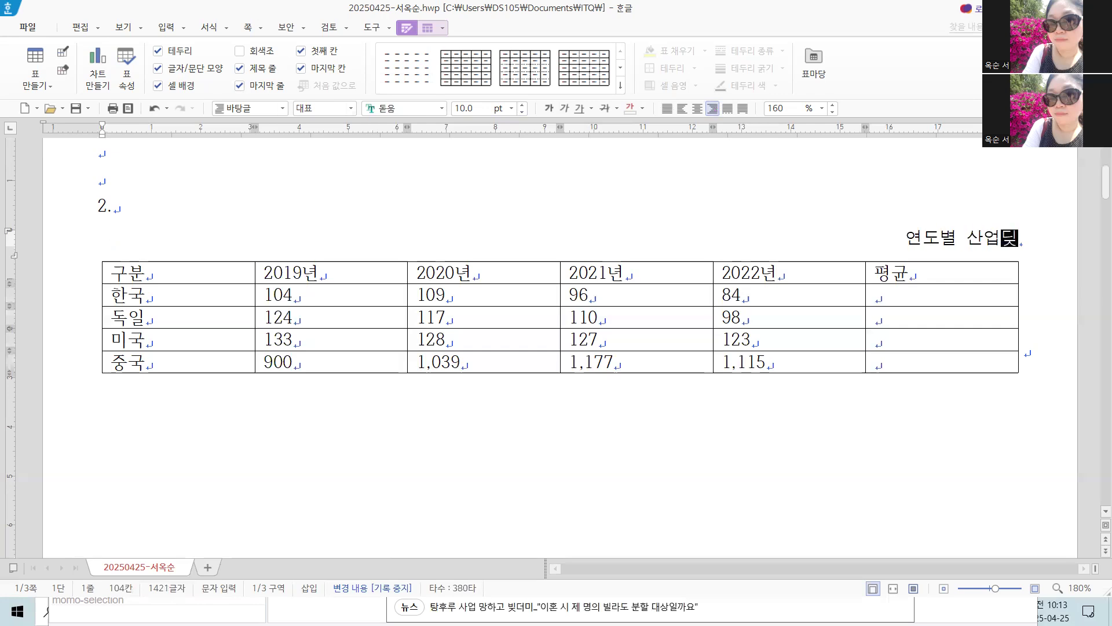
type(" 출원 수")
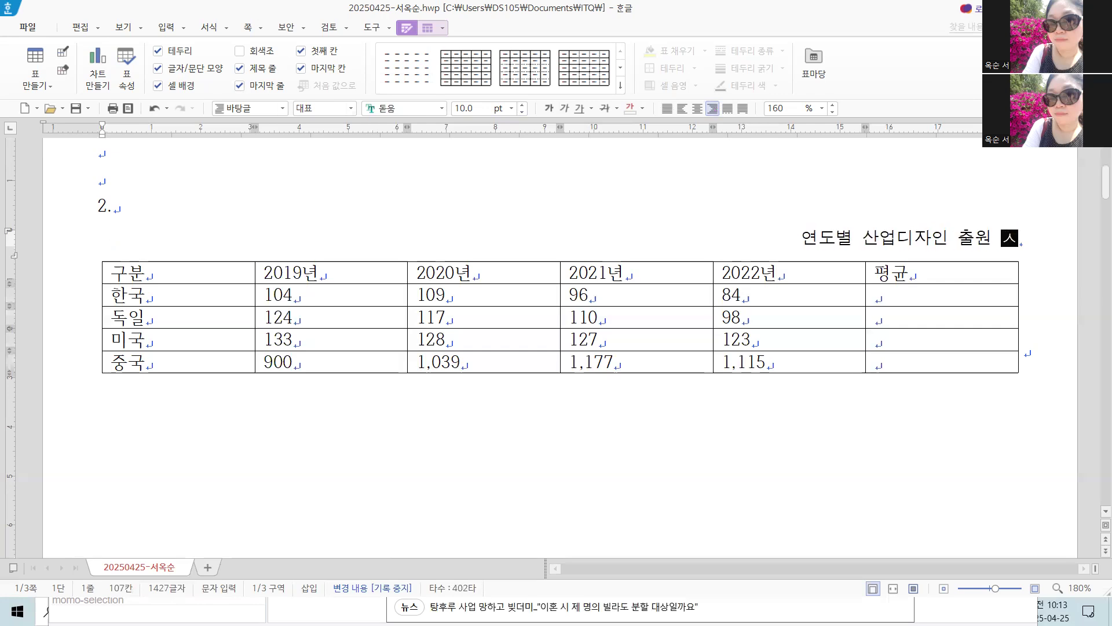
type("(단위 ")
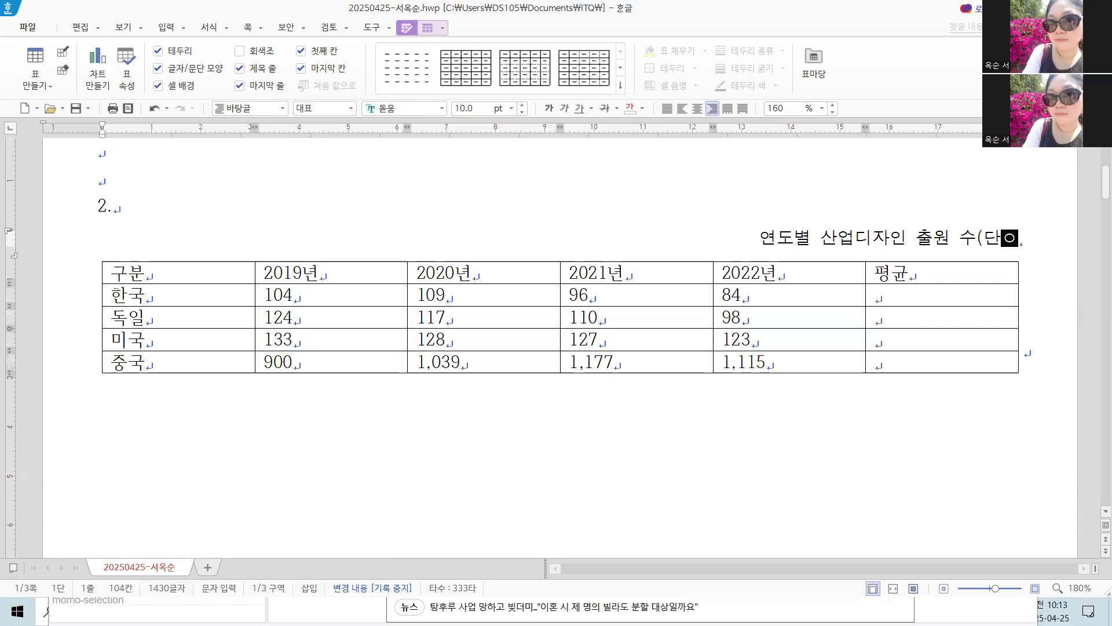
type(": 천 건")
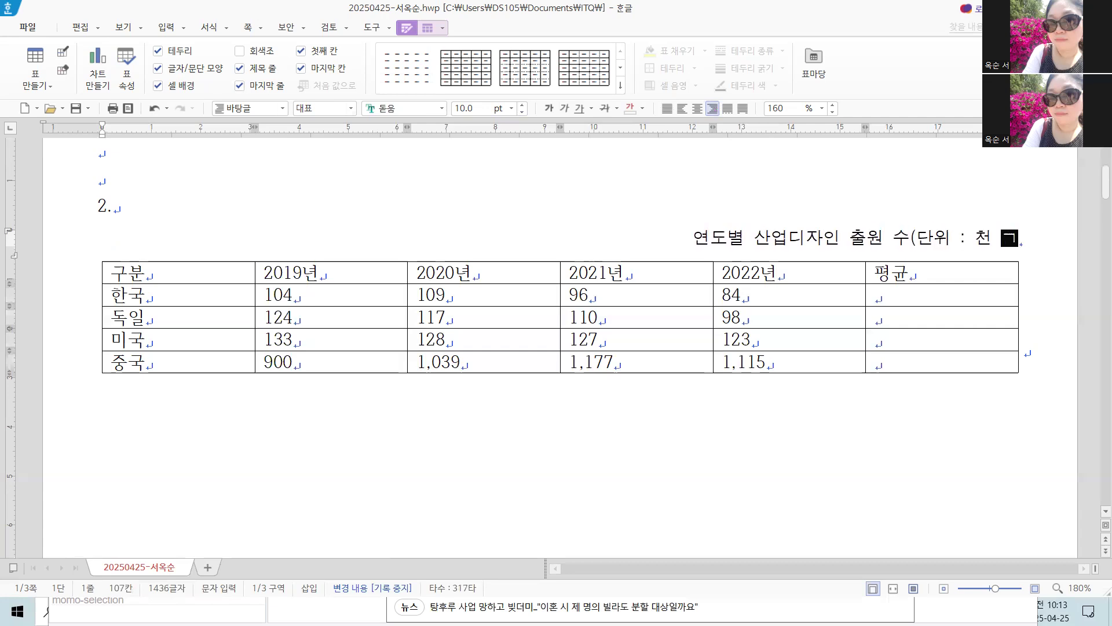
type(")")
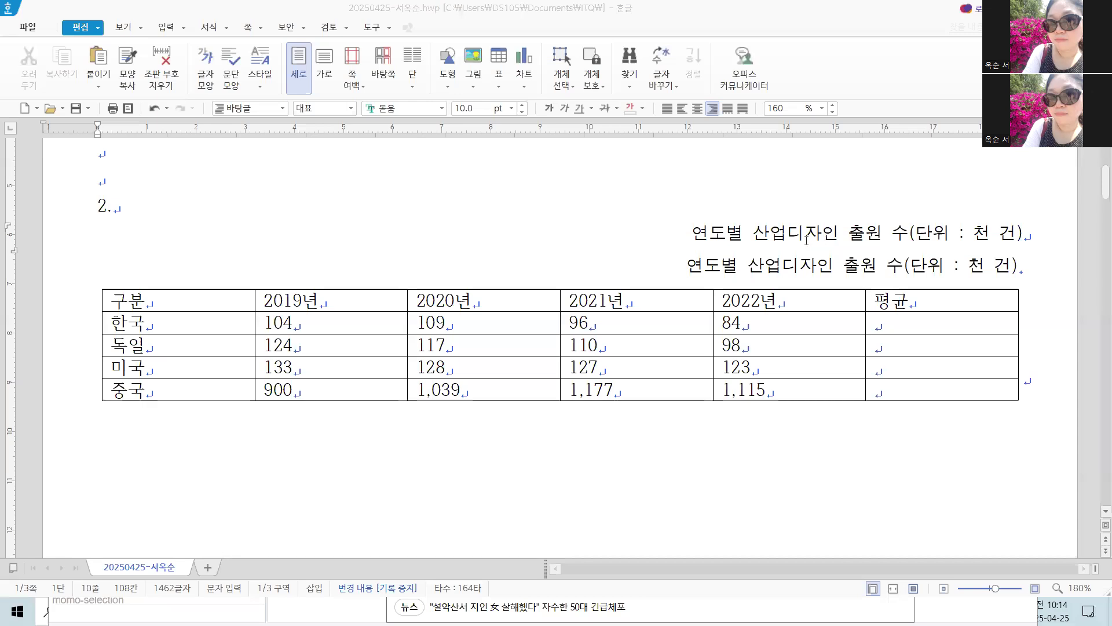
- Compare the body text title line with the table caption by narrowing all the table's columns, and restore their width
left_click_drag(693, 233, 1048, 233)
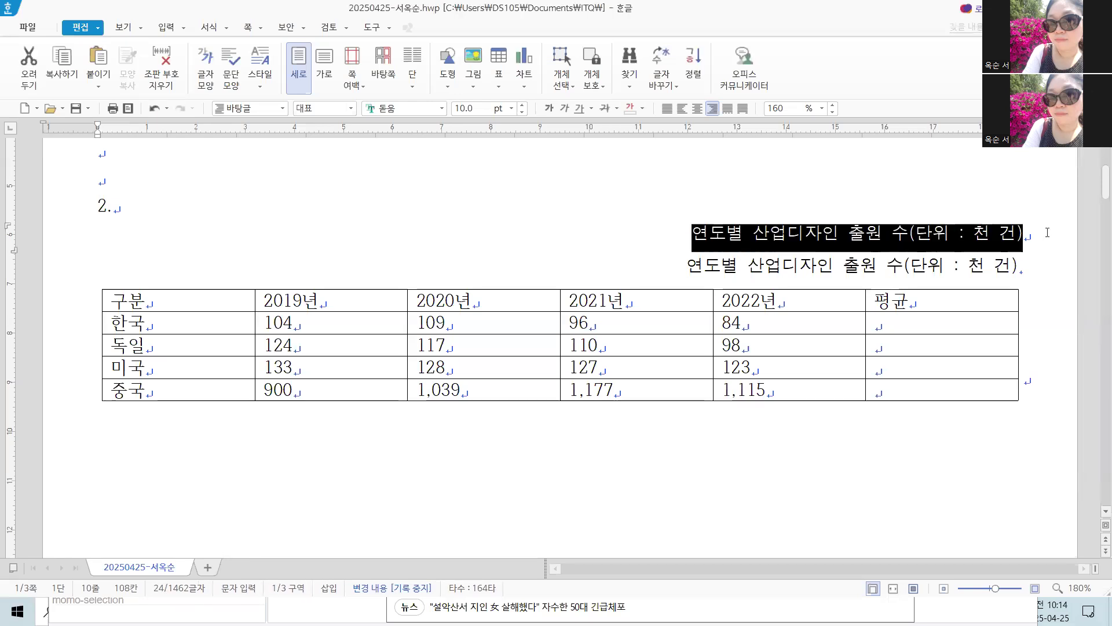
left_click(1031, 237)
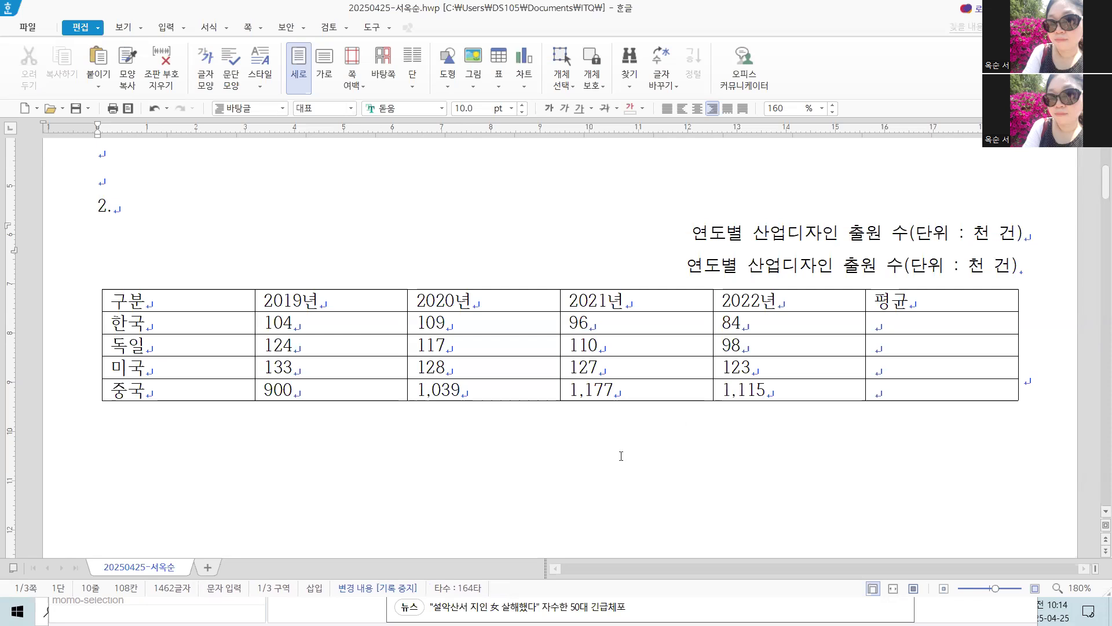
left_click_drag(689, 268, 1026, 277)
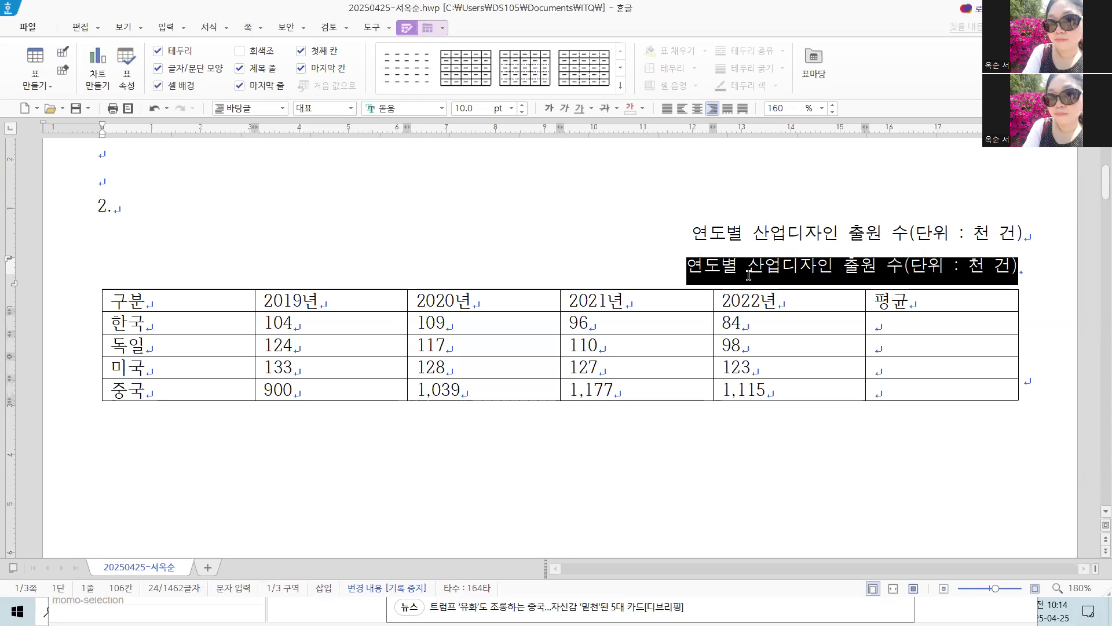
left_click_drag(237, 306, 927, 395)
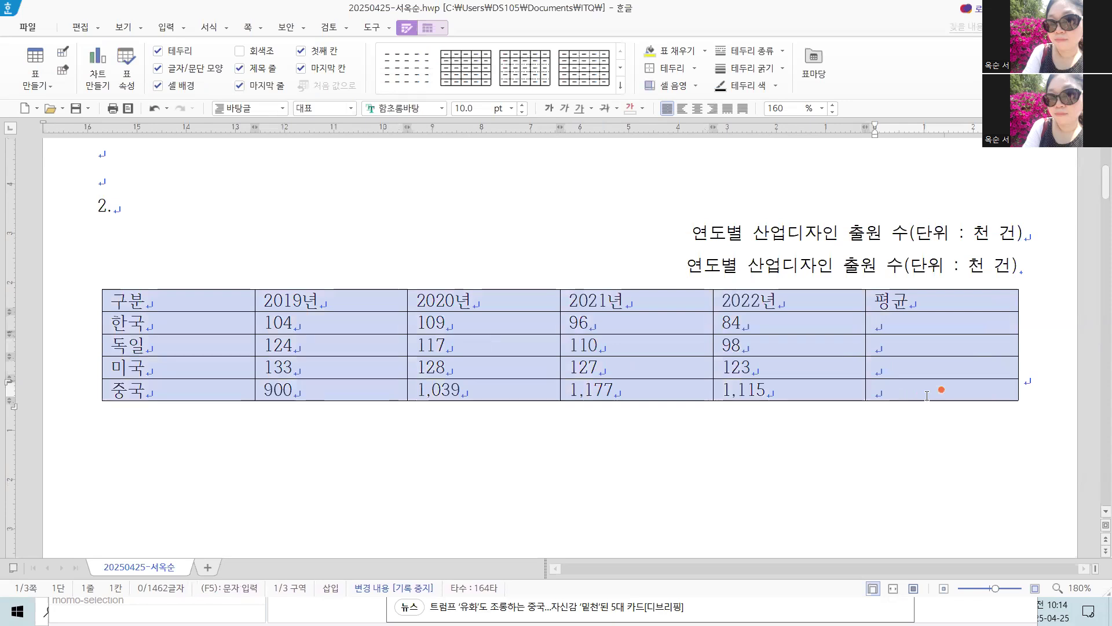
key("ctrl+Left")
key("ctrl+Left")
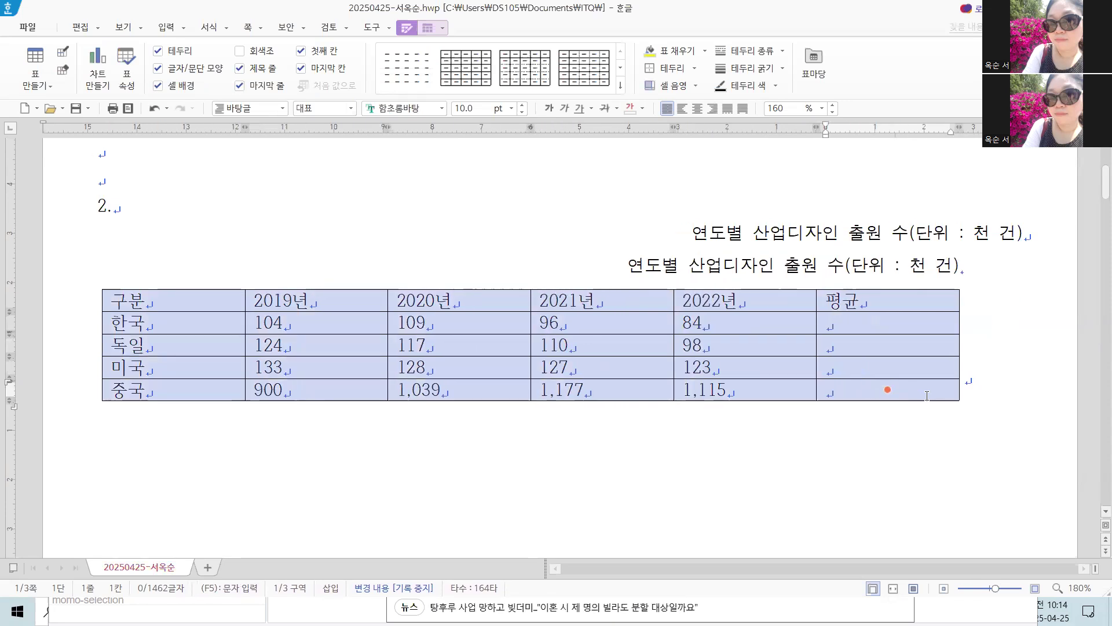
key("ctrl+Right")
key("ctrl+Right")
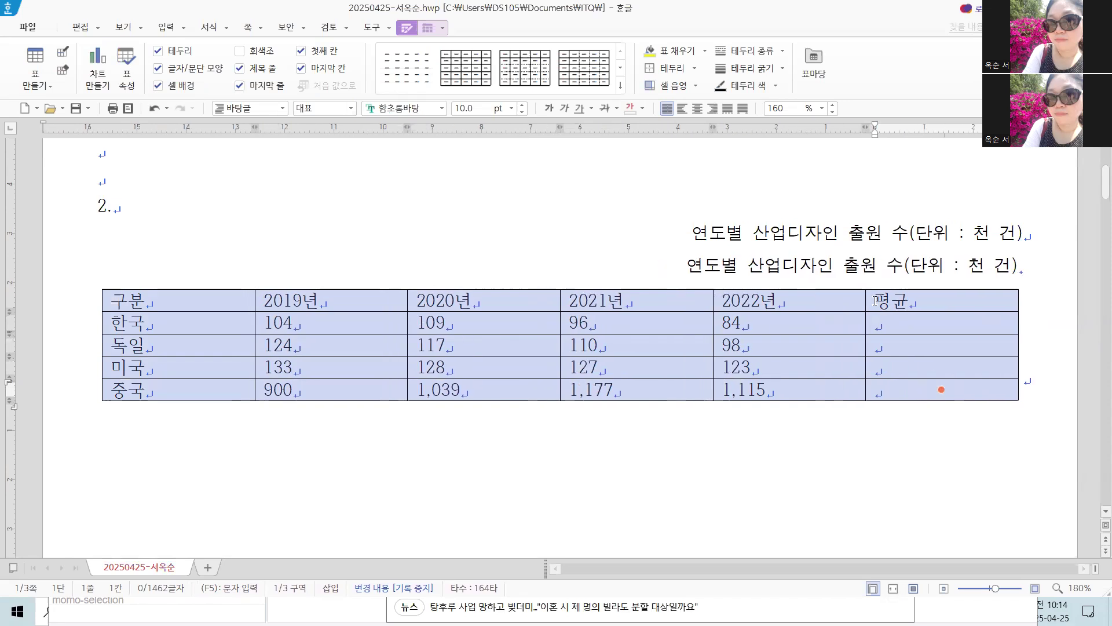
- Delete the duplicate body text title above the table caption together with its empty line
left_click_drag(658, 246, 1046, 230)
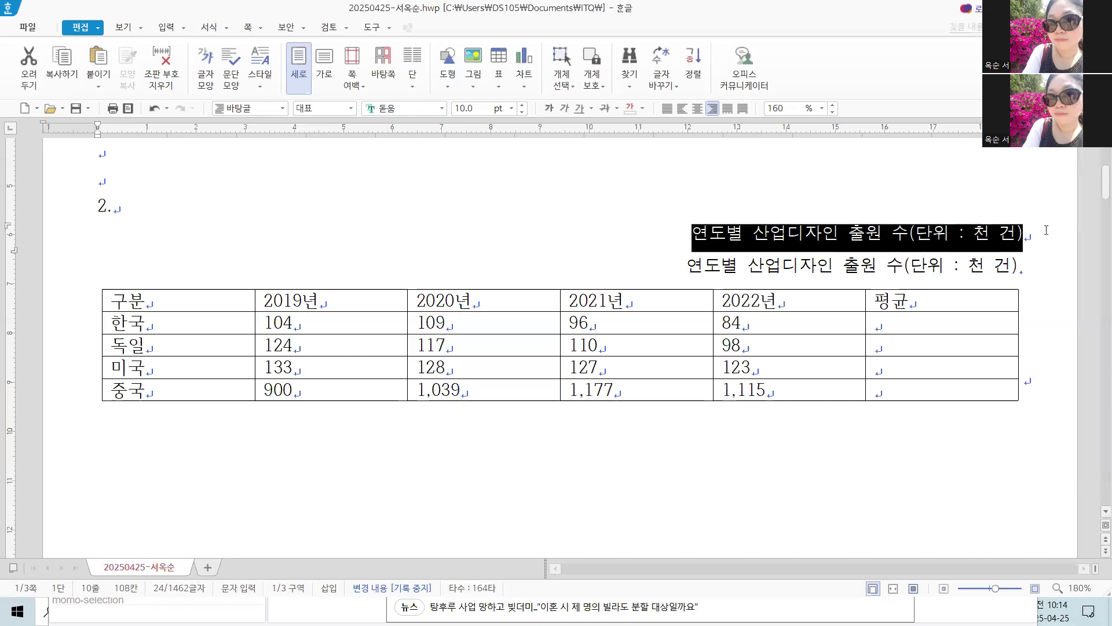
key("Delete")
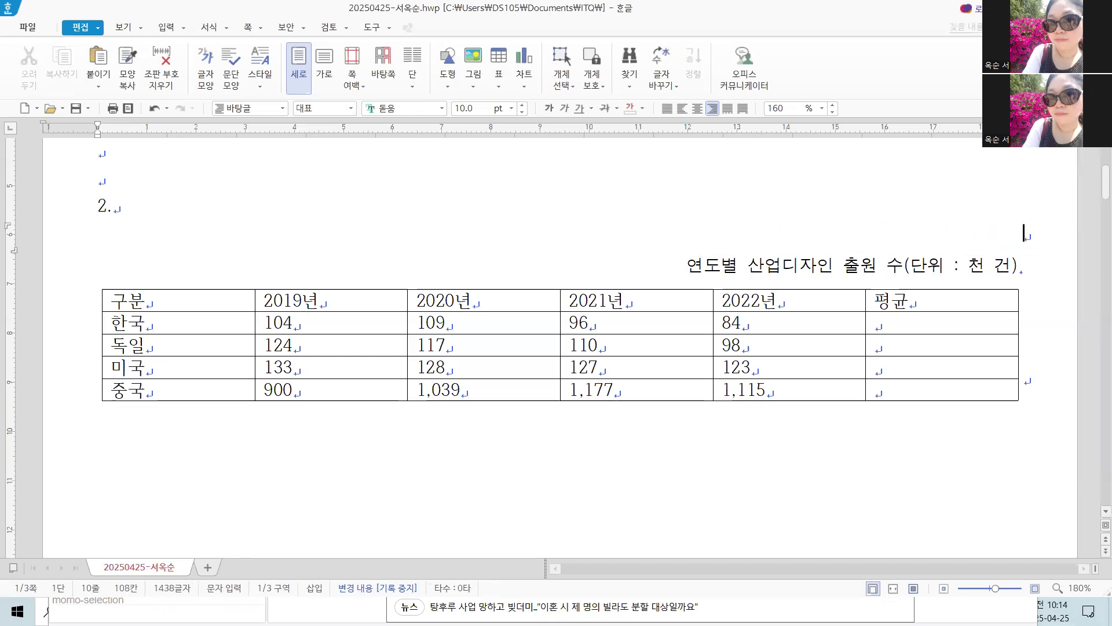
key("BackSpace")
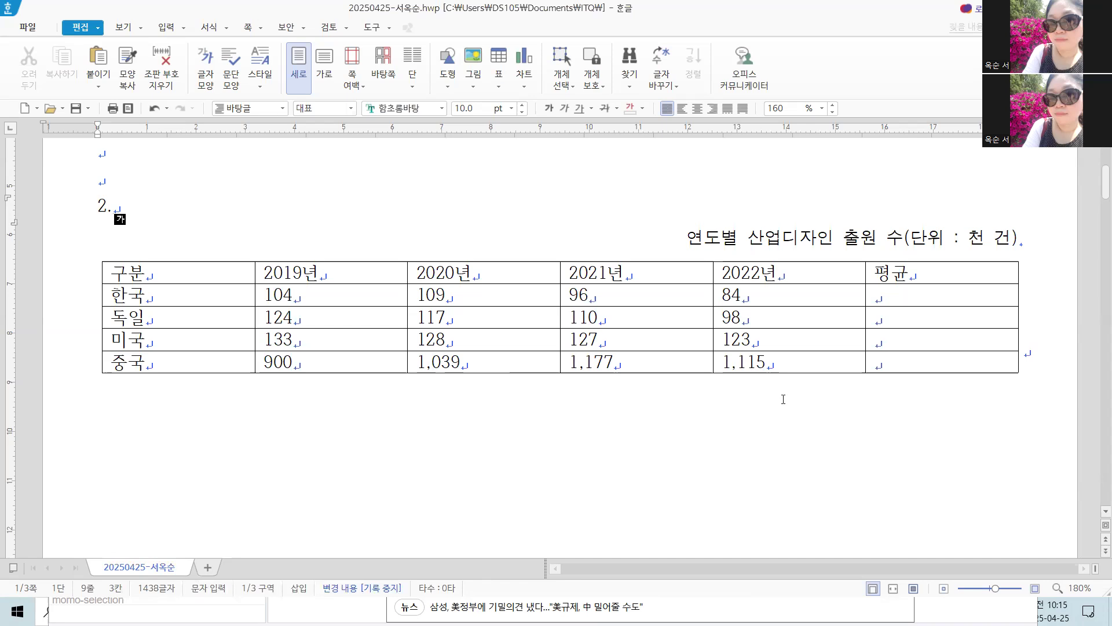
- Set the font of all table cells to 돋움 and centre their contents
left_click_drag(663, 249, 1031, 238)
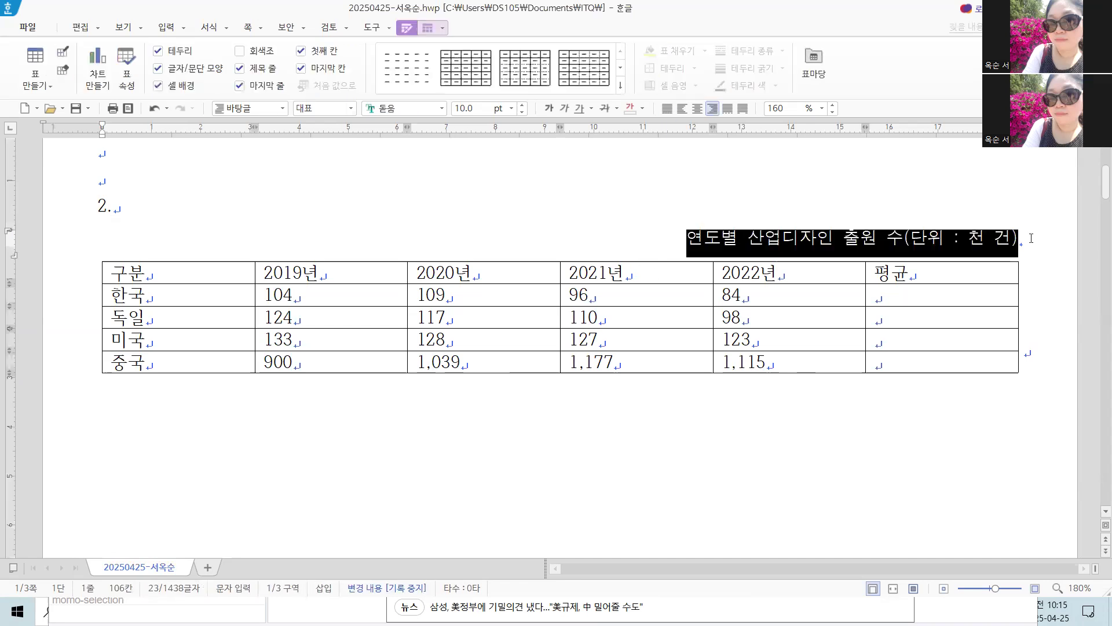
key("Down")
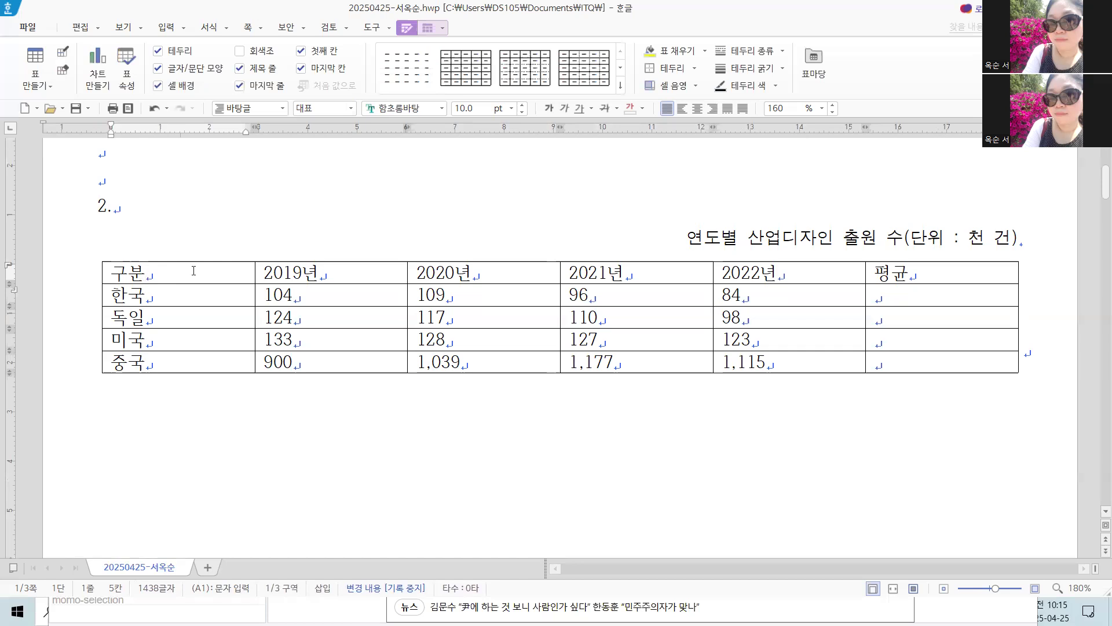
left_click_drag(193, 271, 954, 381)
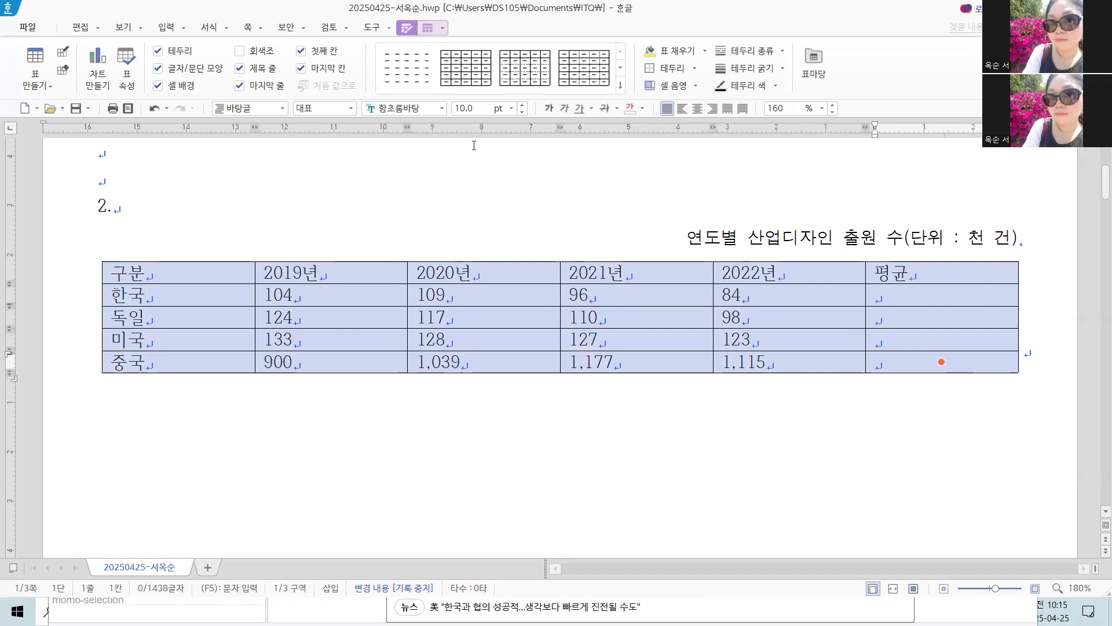
left_click(443, 111)
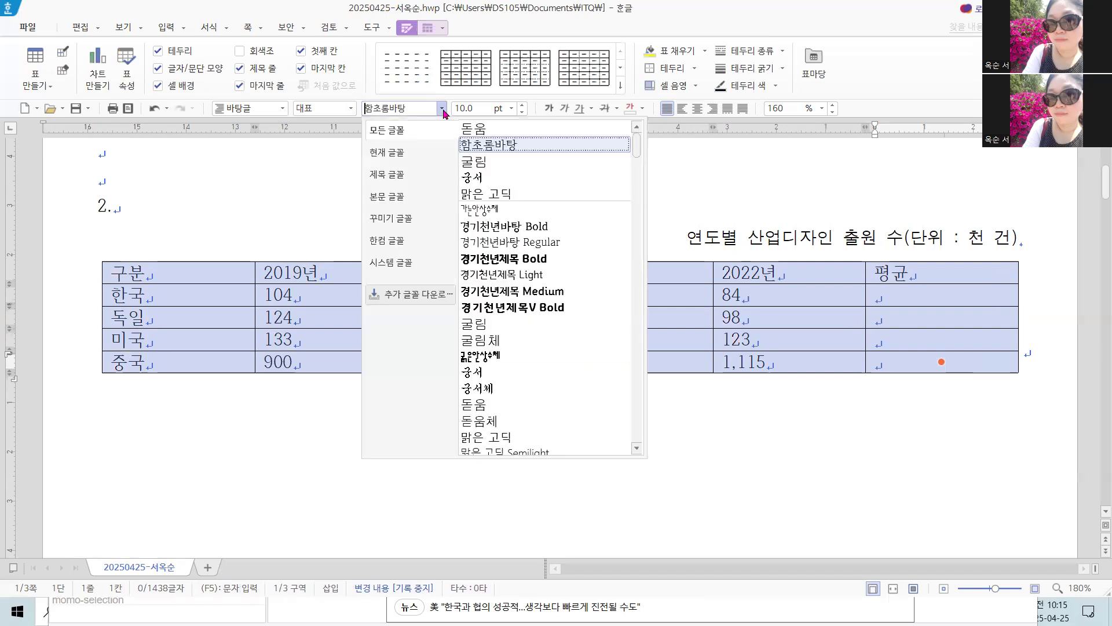
left_click(477, 133)
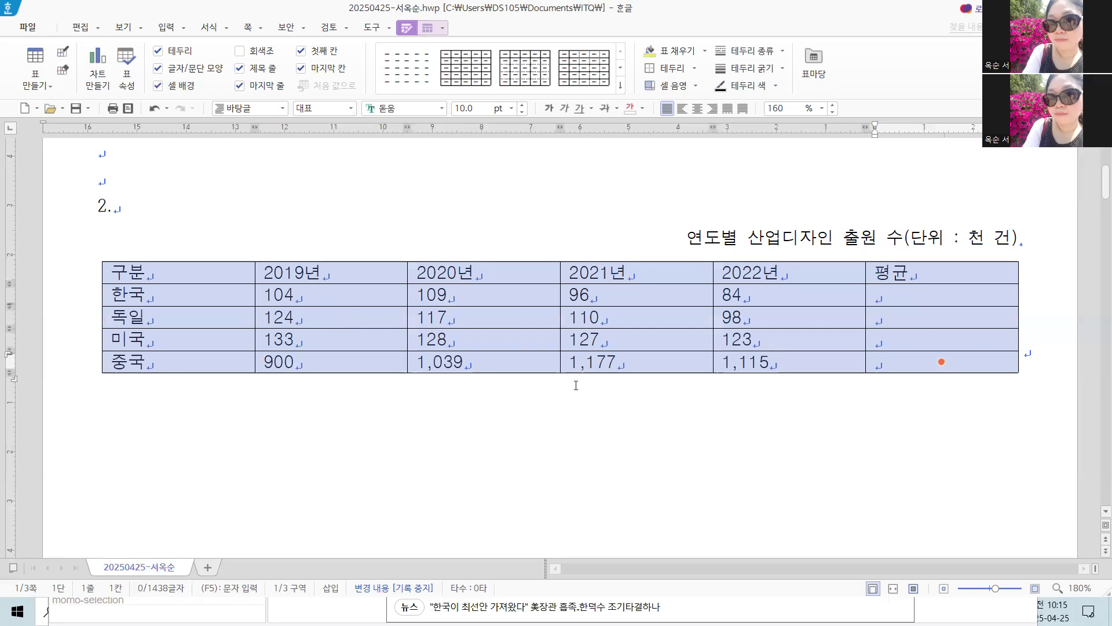
left_click(697, 112)
- Remove the thousands separators from the cells below the header row, from the 2019년 column through the 평균 column
left_click(515, 294)
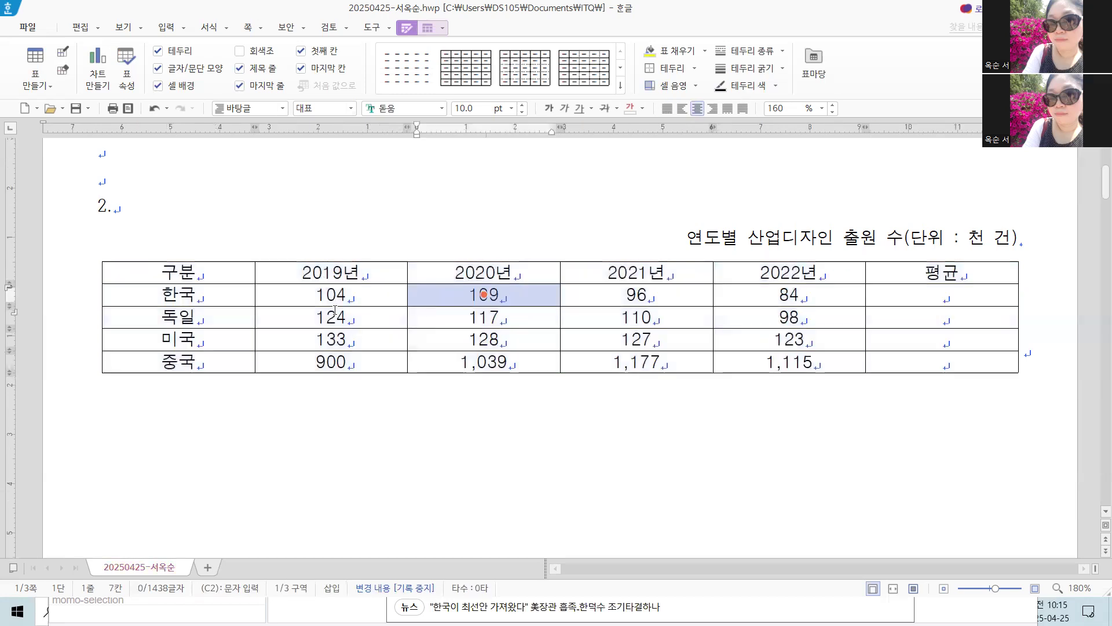
left_click_drag(349, 300, 960, 367)
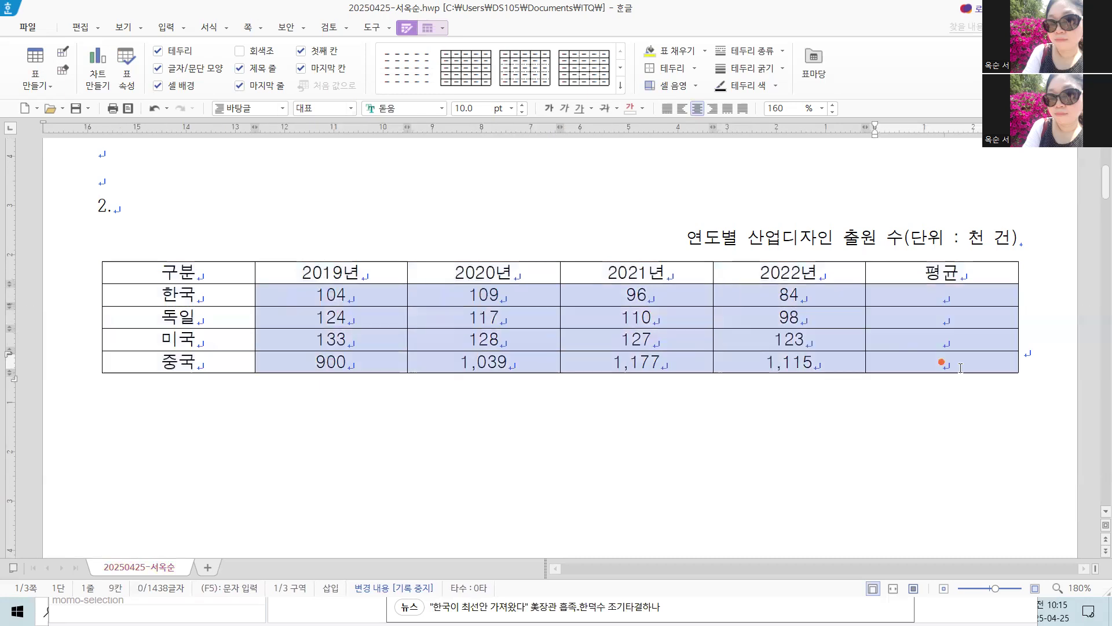
right_click(823, 324)
mouse_move(936, 553)
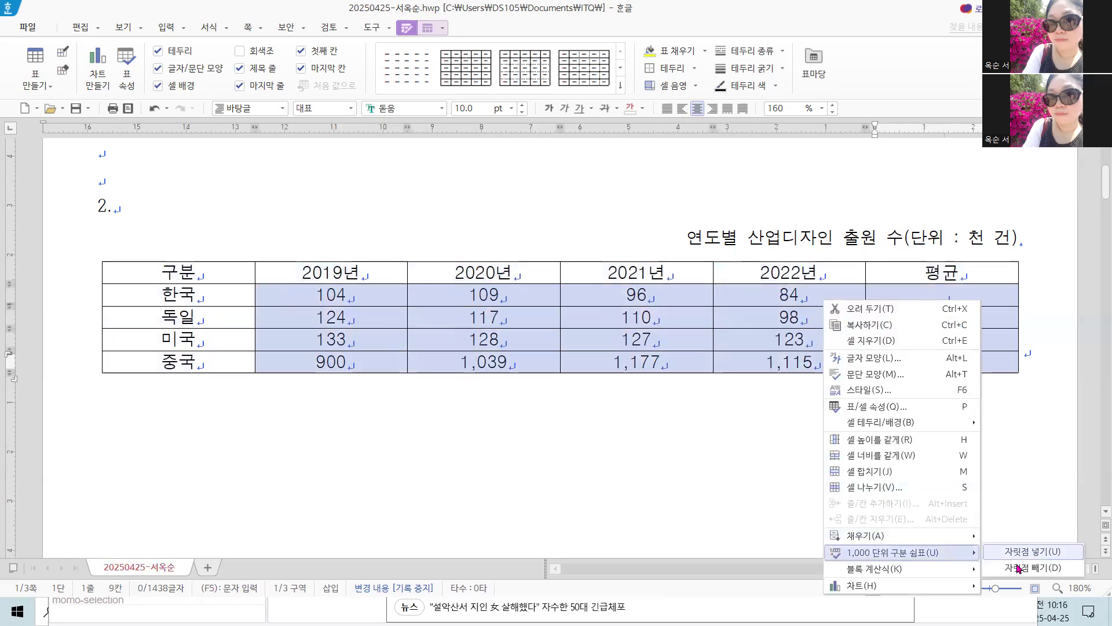
left_click(1025, 569)
key("Escape")
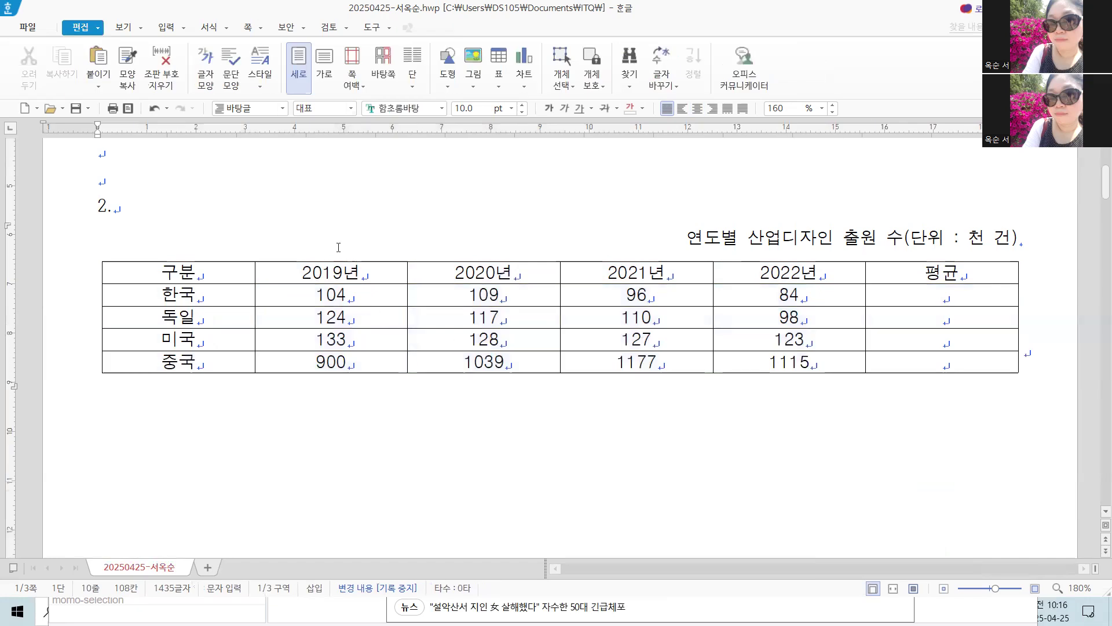
- Right-align the cells below the header row in the 2019년 through 평균 columns
left_click(235, 274)
left_click(299, 297)
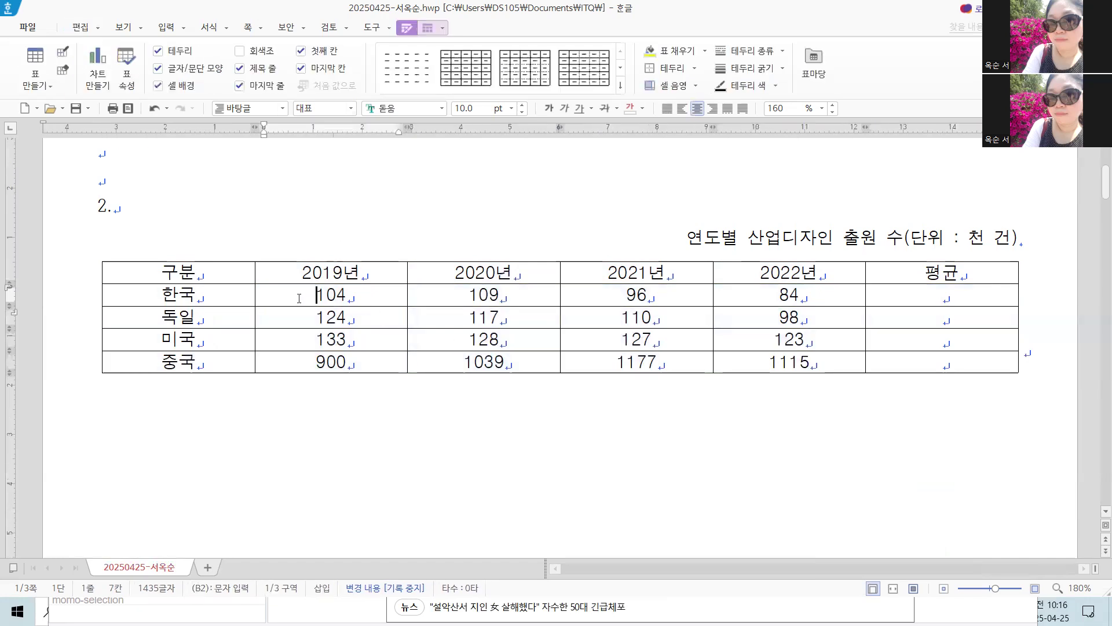
left_click_drag(363, 299, 972, 369)
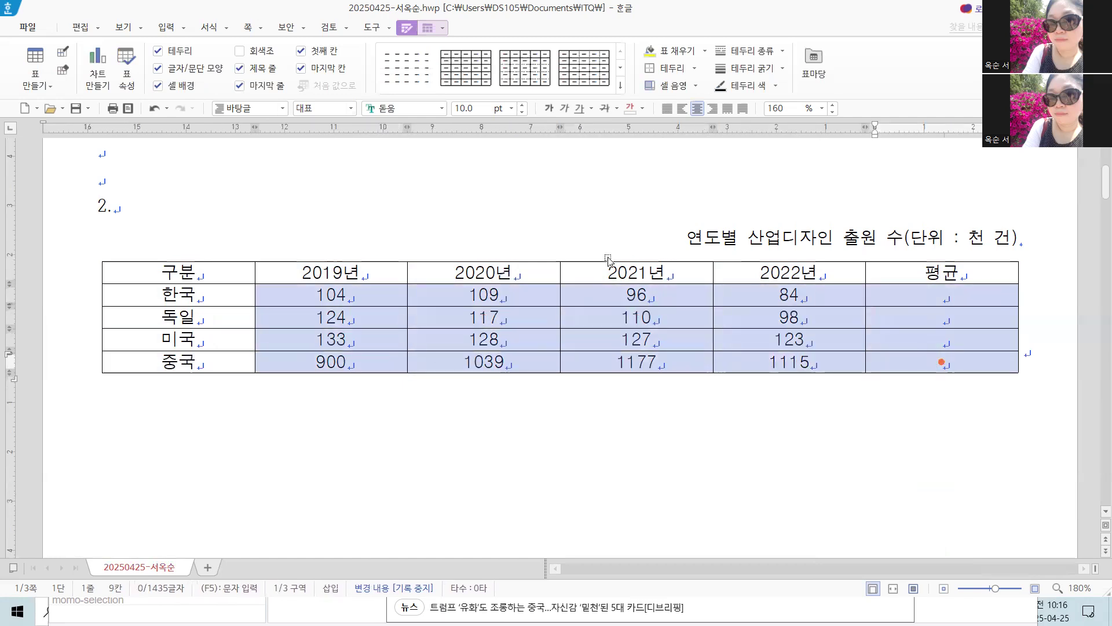
left_click(712, 108)
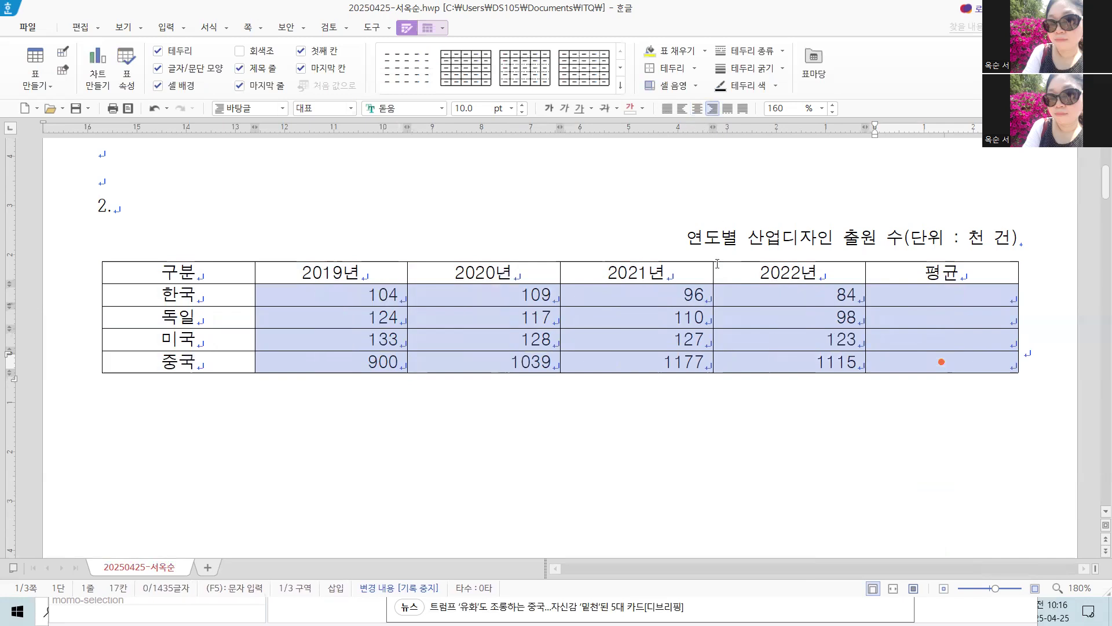
- Add thousands separators to the numbers in the selected table cells
right_click(512, 313)
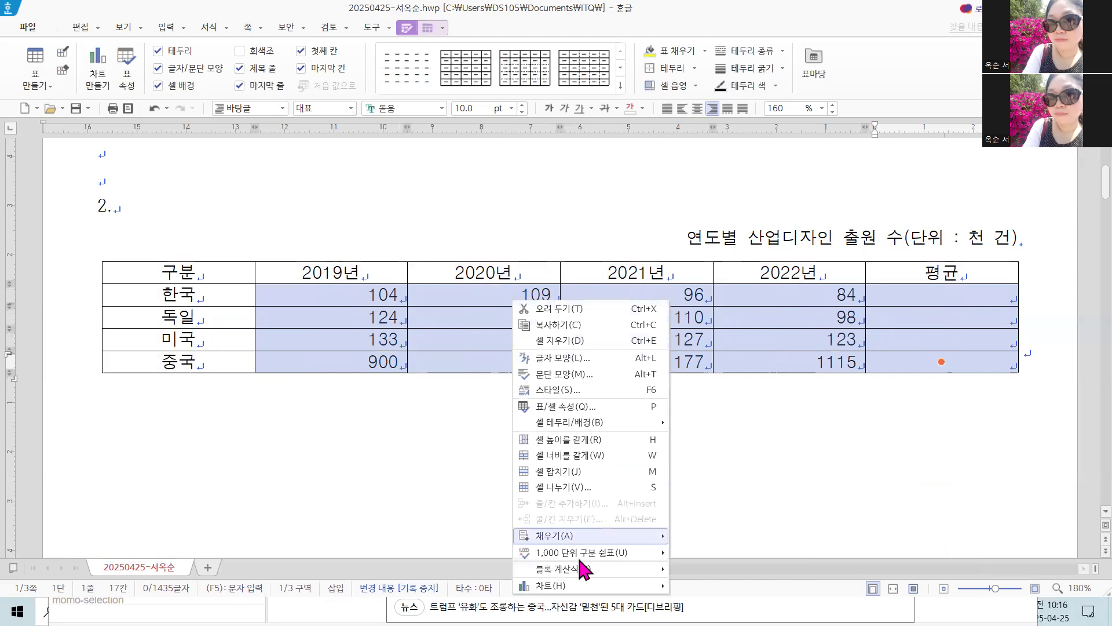
mouse_move(619, 554)
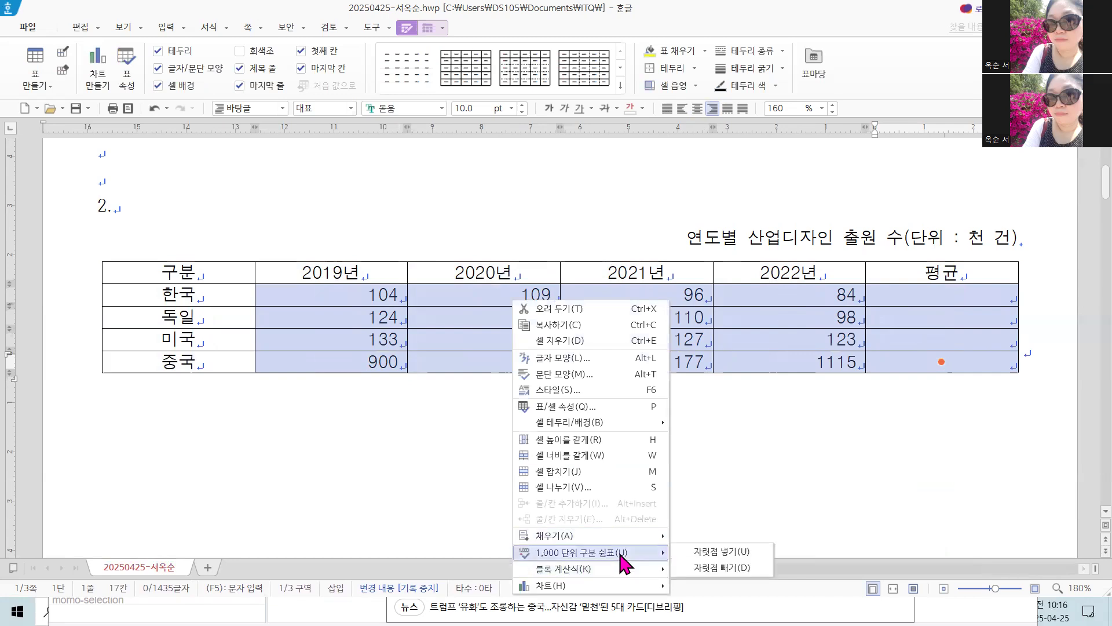
left_click(716, 553)
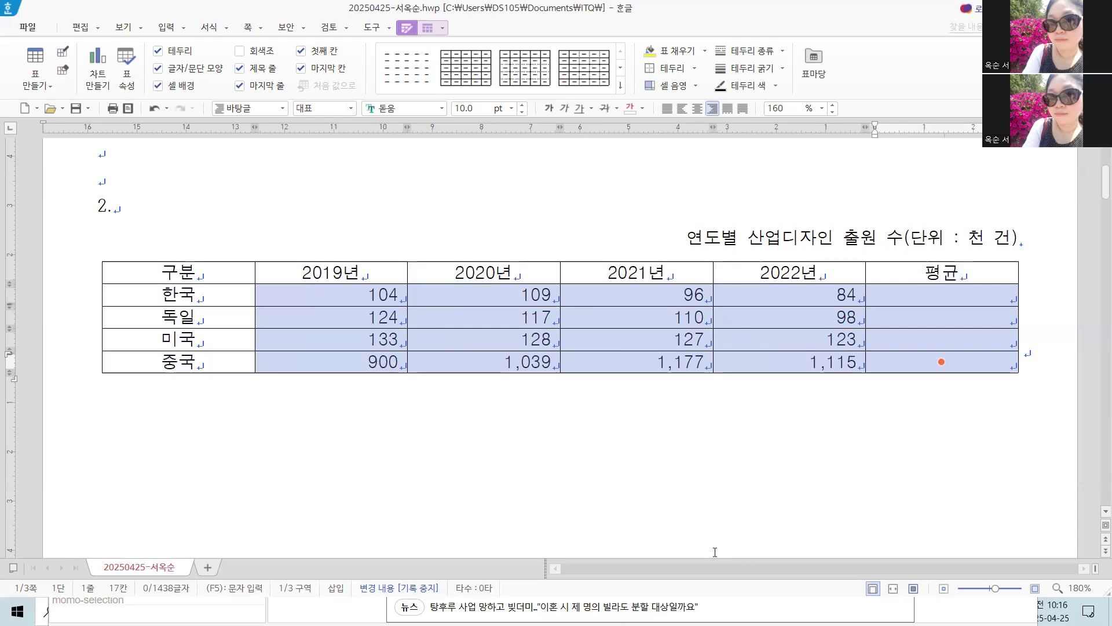
left_click(487, 399)
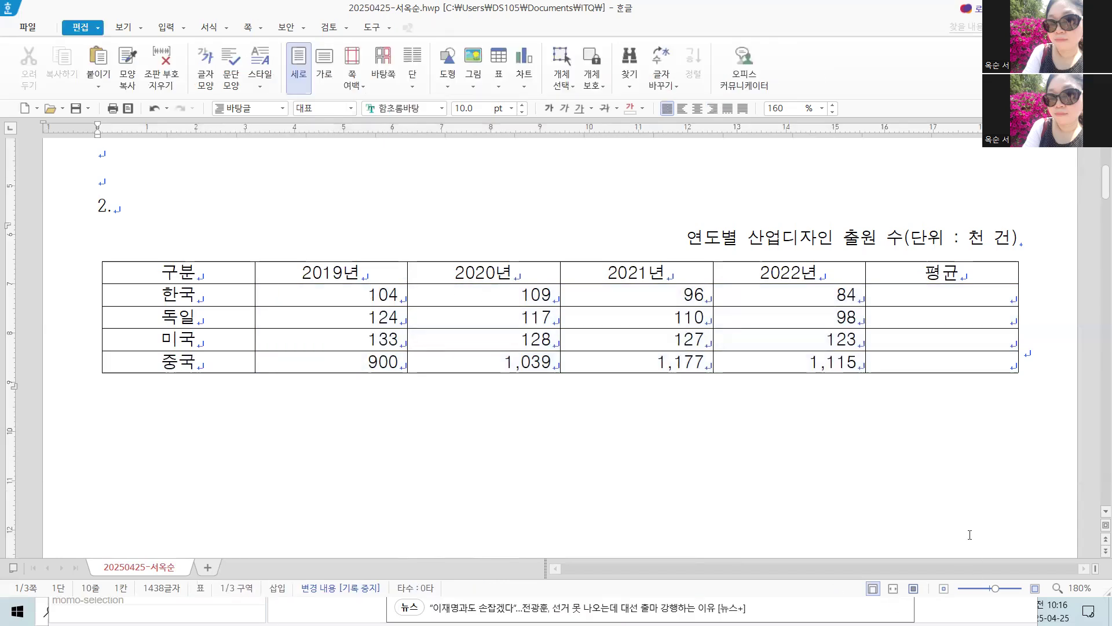
left_click(301, 320)
left_click(222, 300)
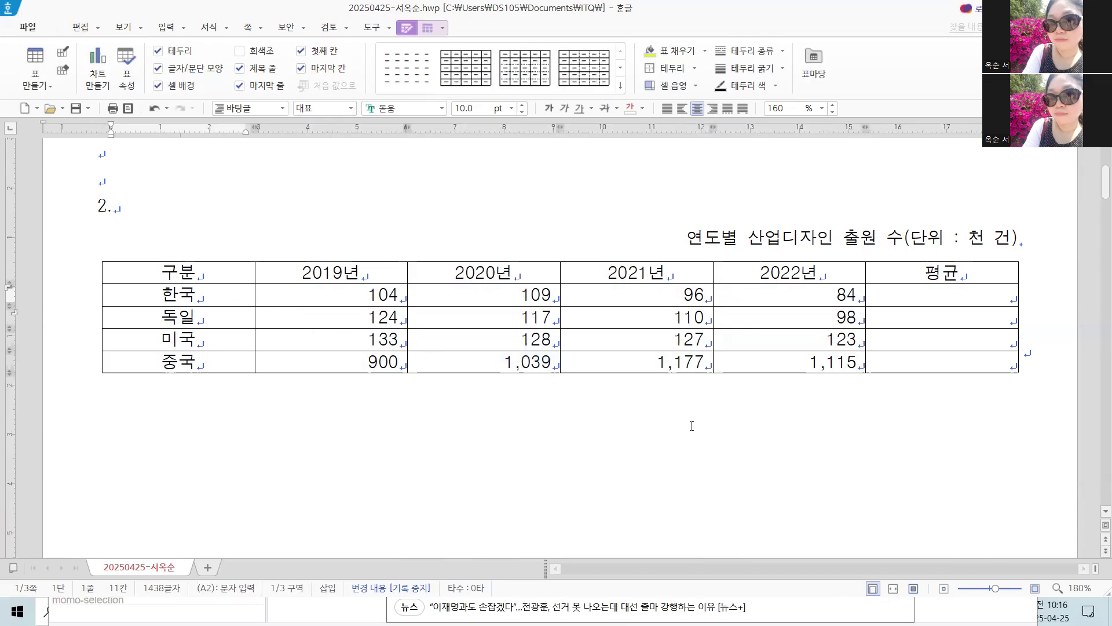
left_click(1024, 349)
left_click(1087, 8)
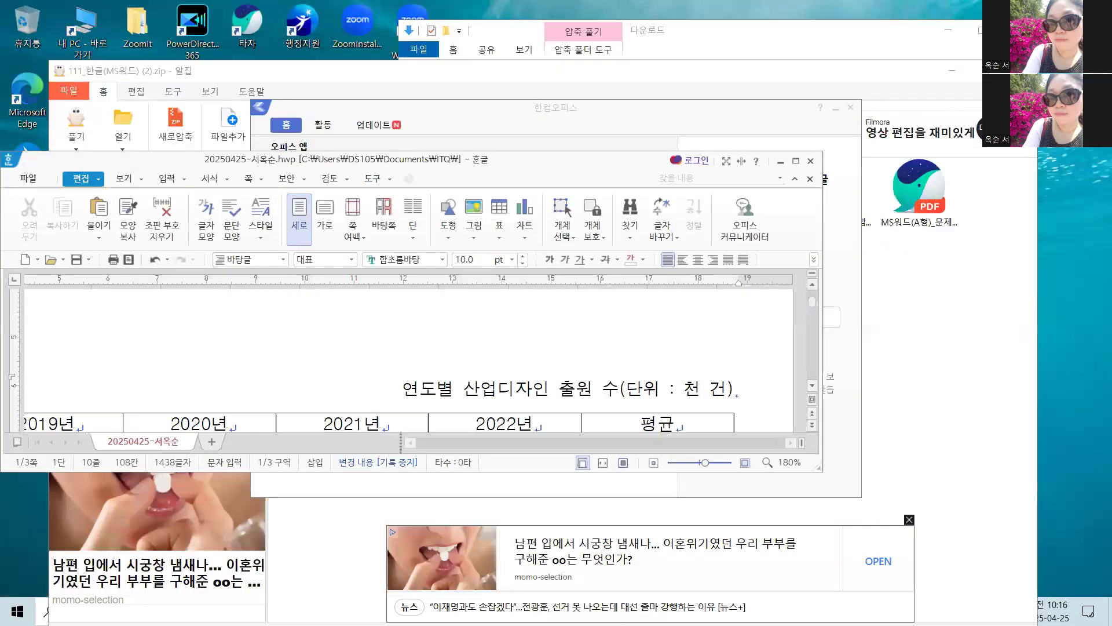
left_click(796, 10)
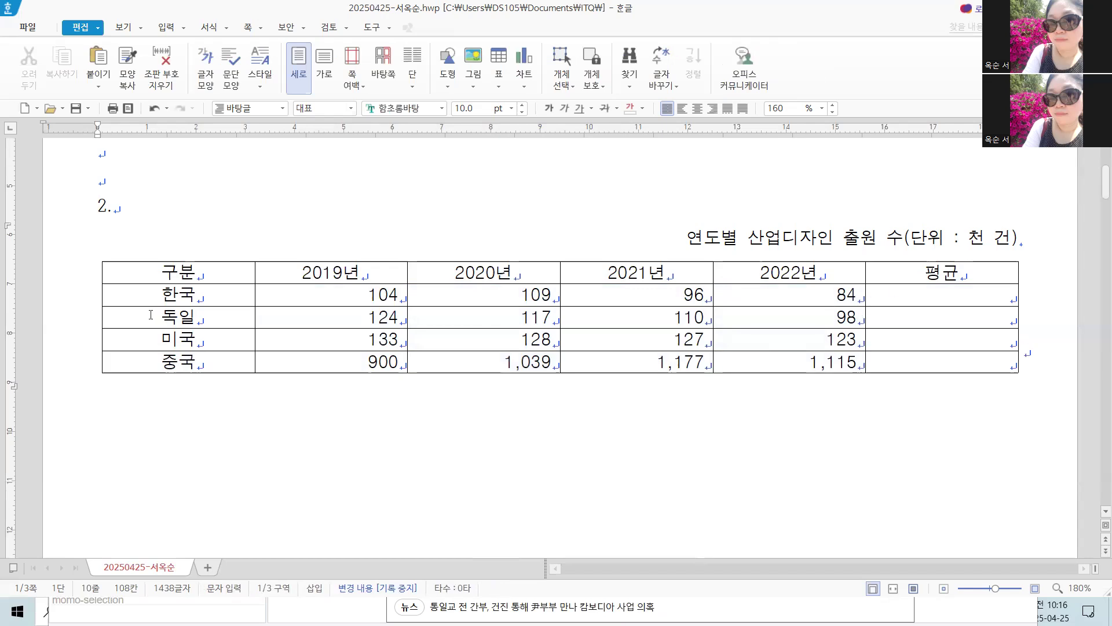
- Fill the table cells from 구분 to the 2022년 column, header row through the 미국 row, with solid yellow
key("Hangul")
left_click_drag(126, 266, 783, 346)
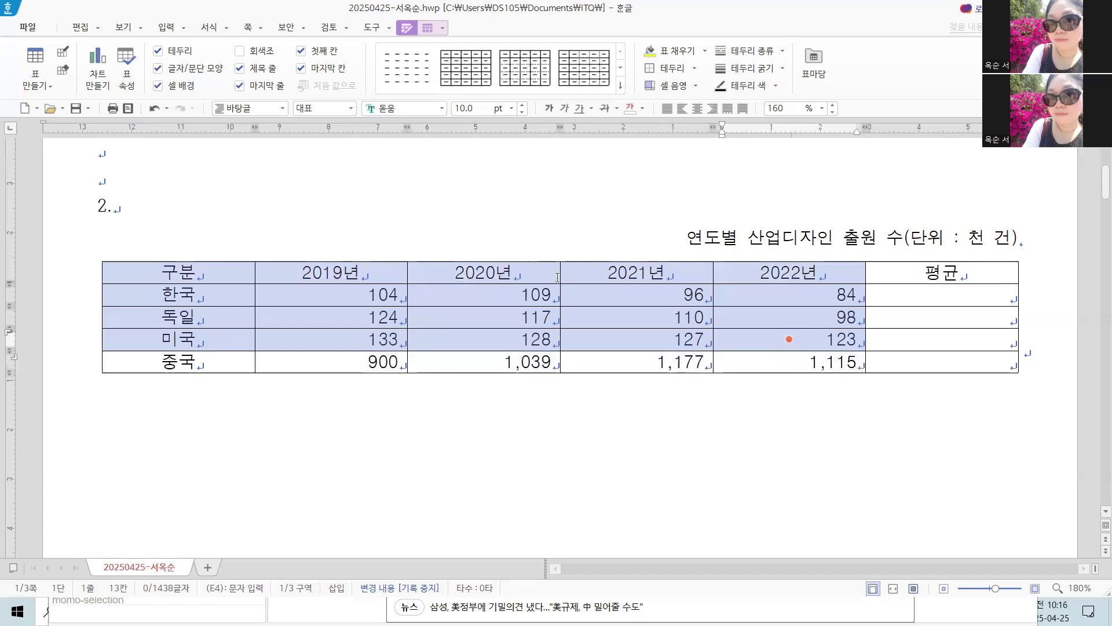
key("c")
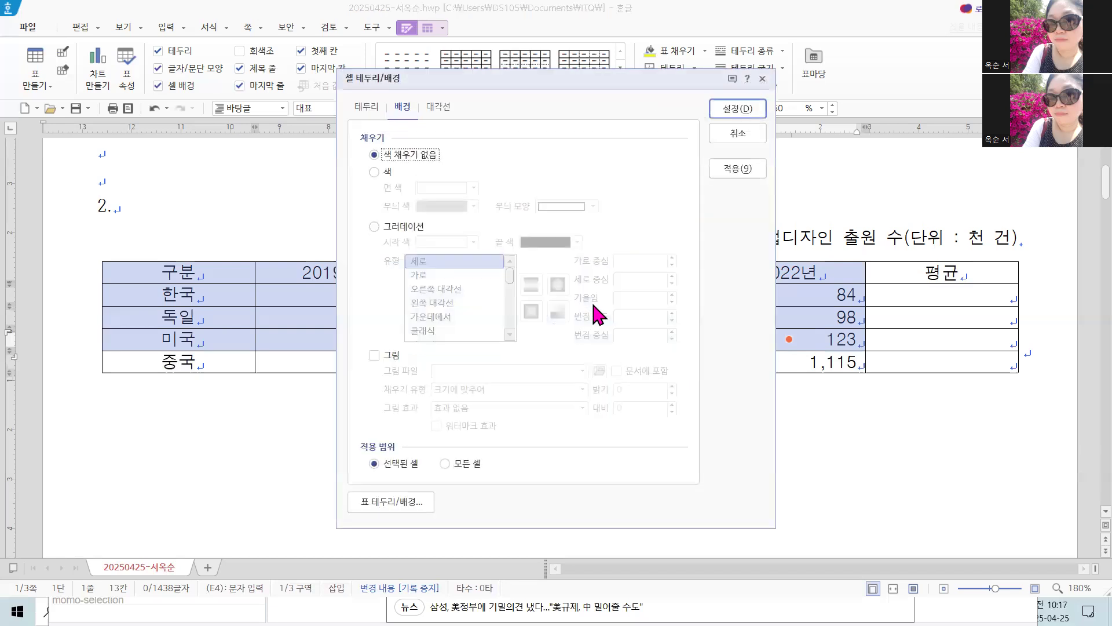
left_click(377, 171)
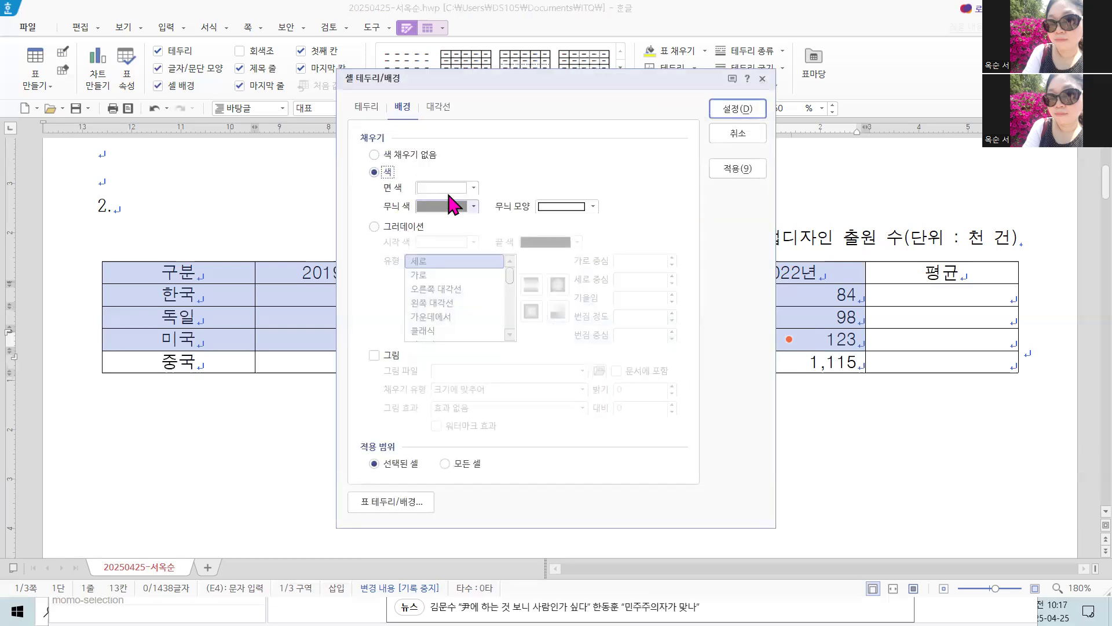
left_click(469, 188)
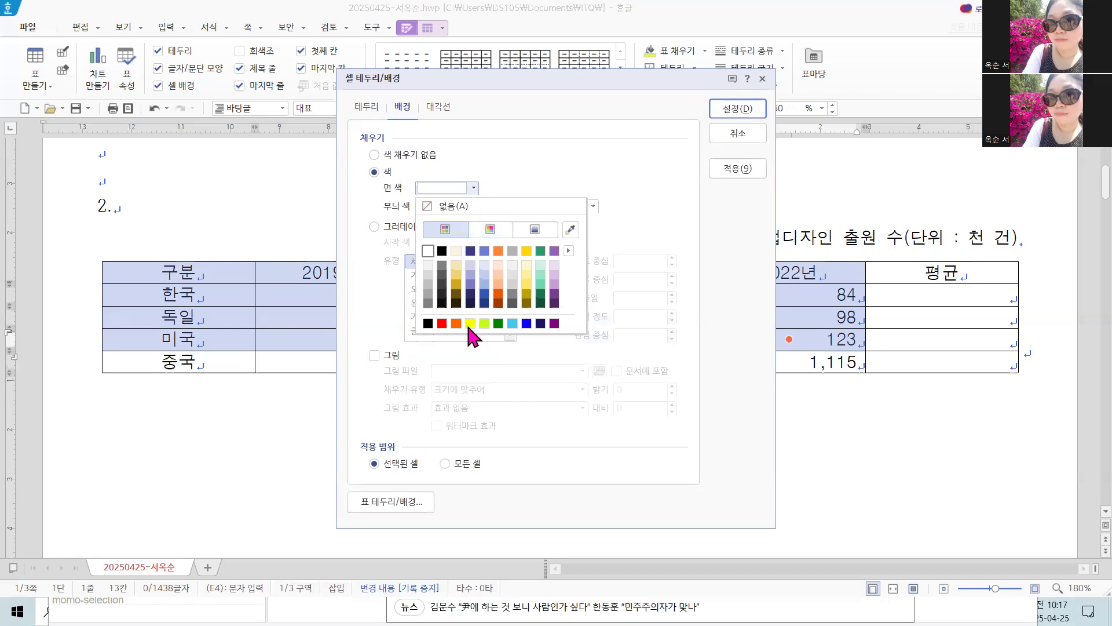
left_click(470, 323)
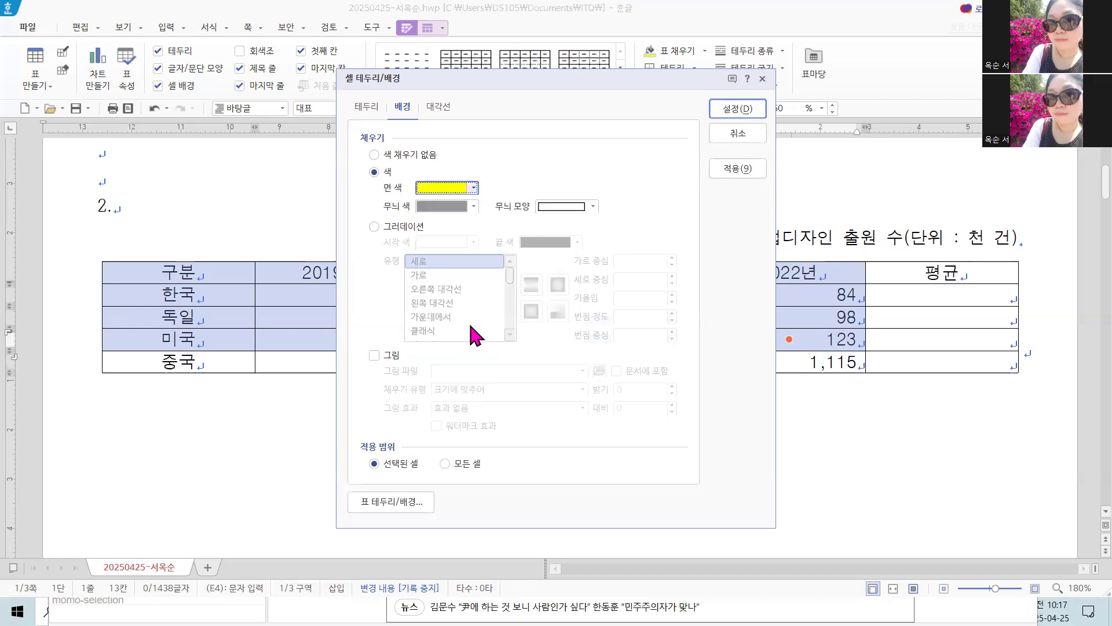
left_click(727, 113)
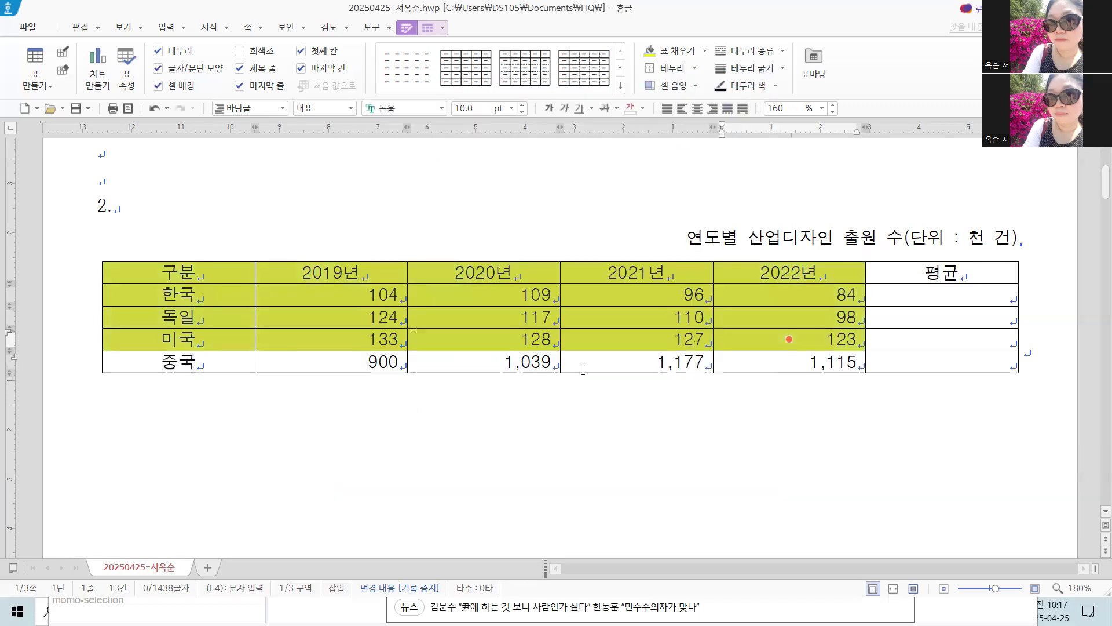
- Calculate the block averages for the 한국, 독일 and 미국 rows into the 평균 column
left_click(581, 339)
key("F5")
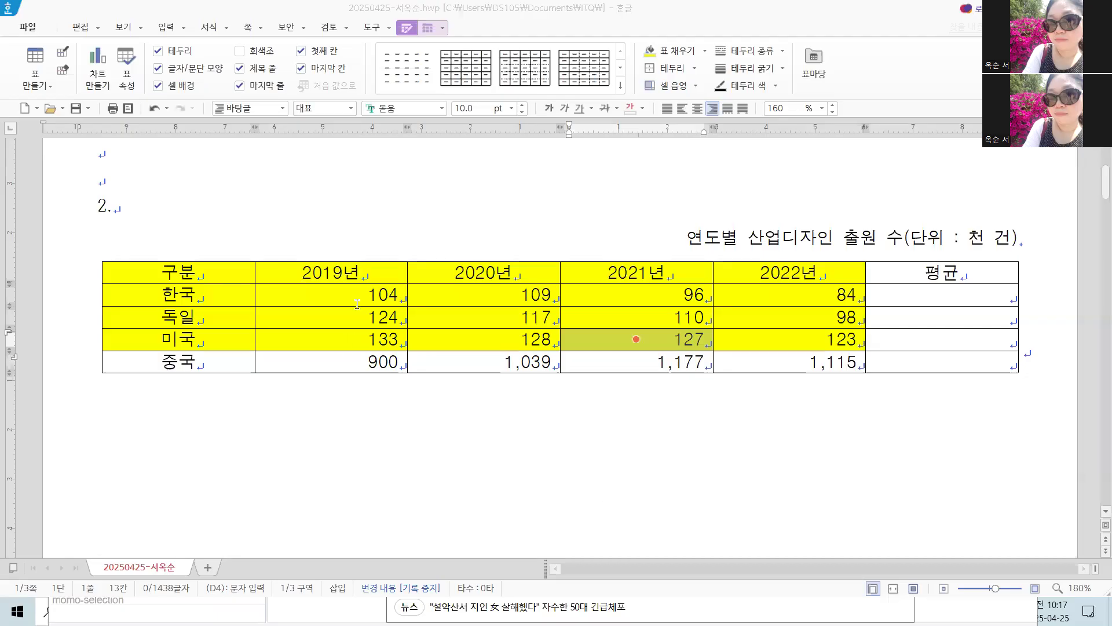
left_click_drag(357, 299, 789, 339)
left_click(941, 361)
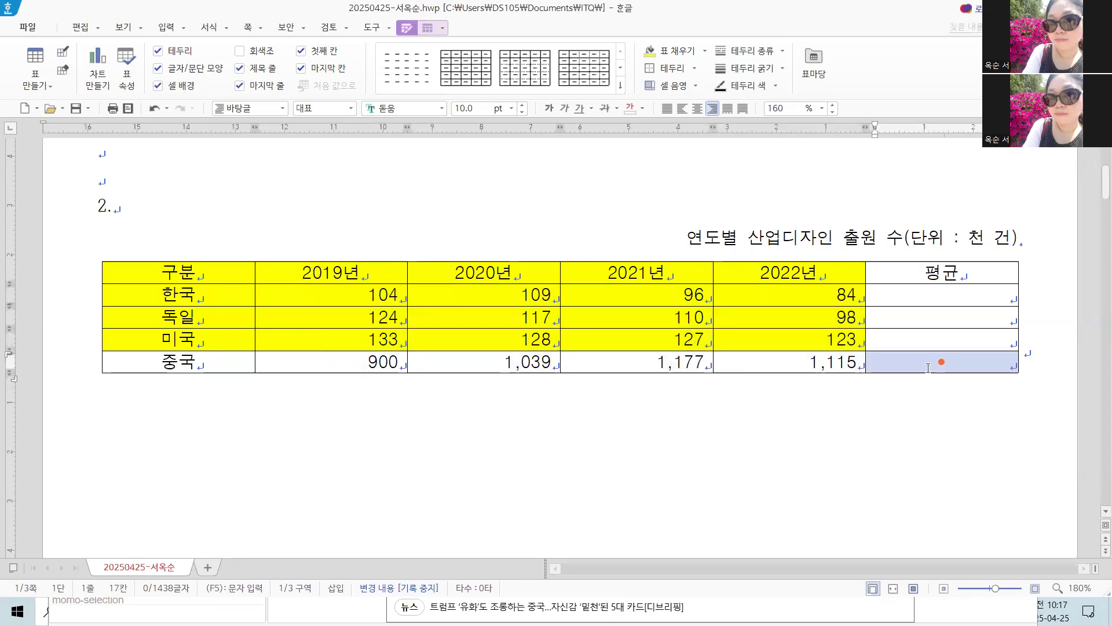
left_click(336, 293)
left_click_drag(336, 293, 958, 333)
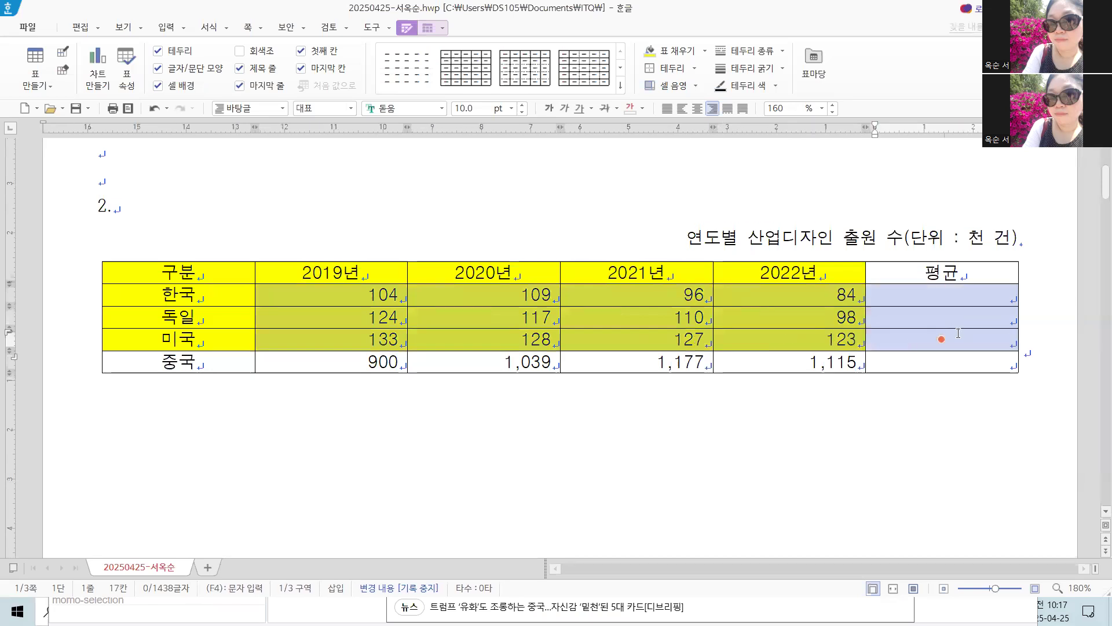
right_click(845, 326)
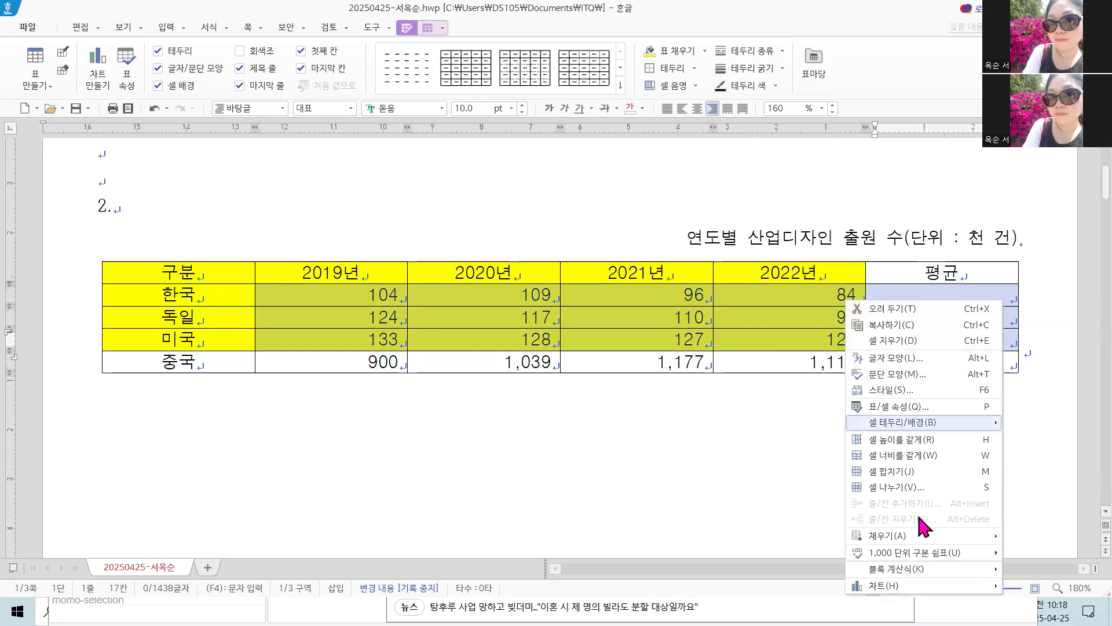
mouse_move(928, 566)
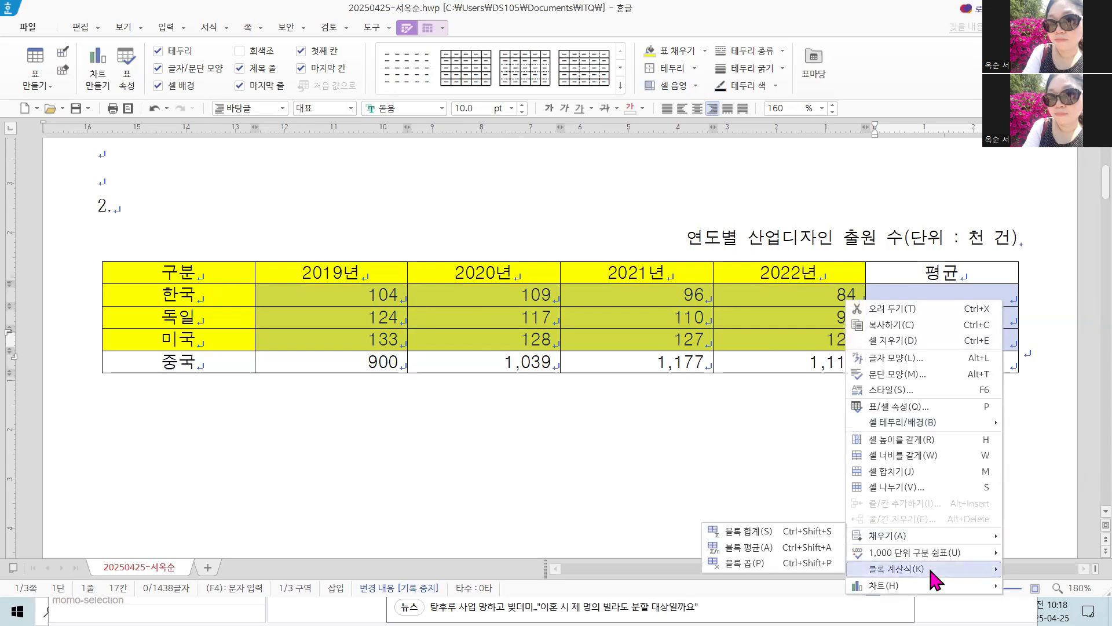
left_click(778, 547)
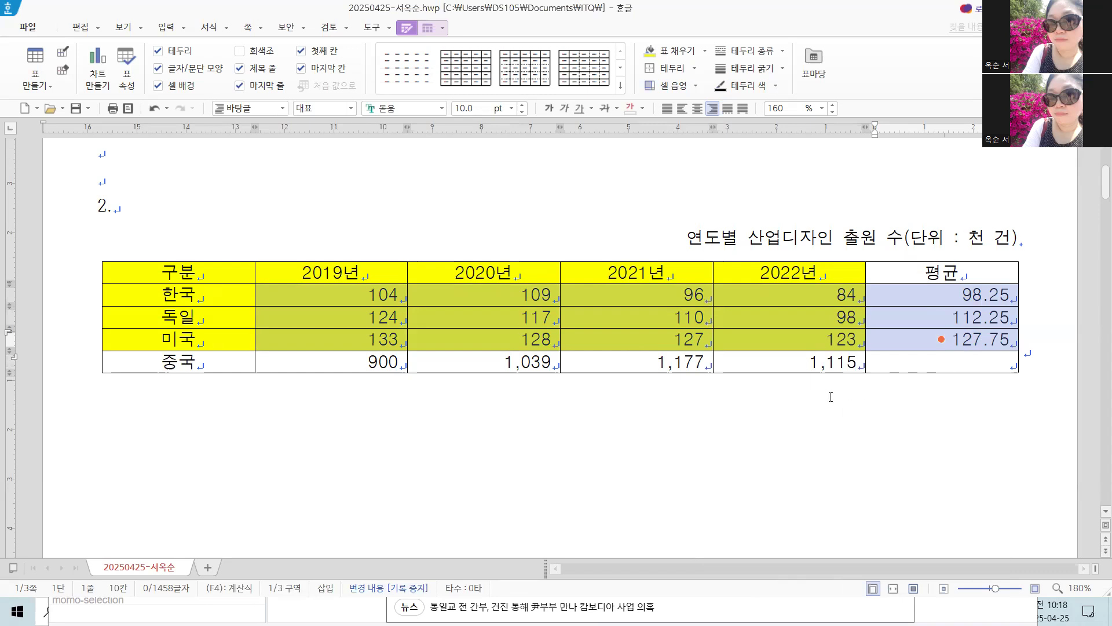
left_click(637, 458)
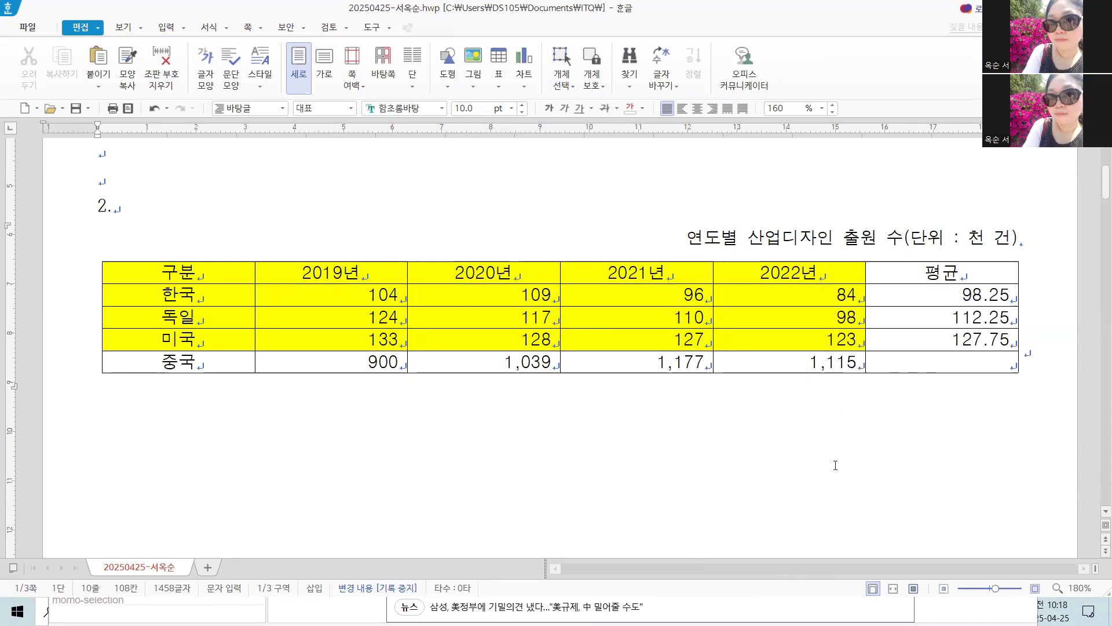
- Apply a 0.5 mm double line as the outer border around the whole table
left_click_drag(197, 272, 909, 362)
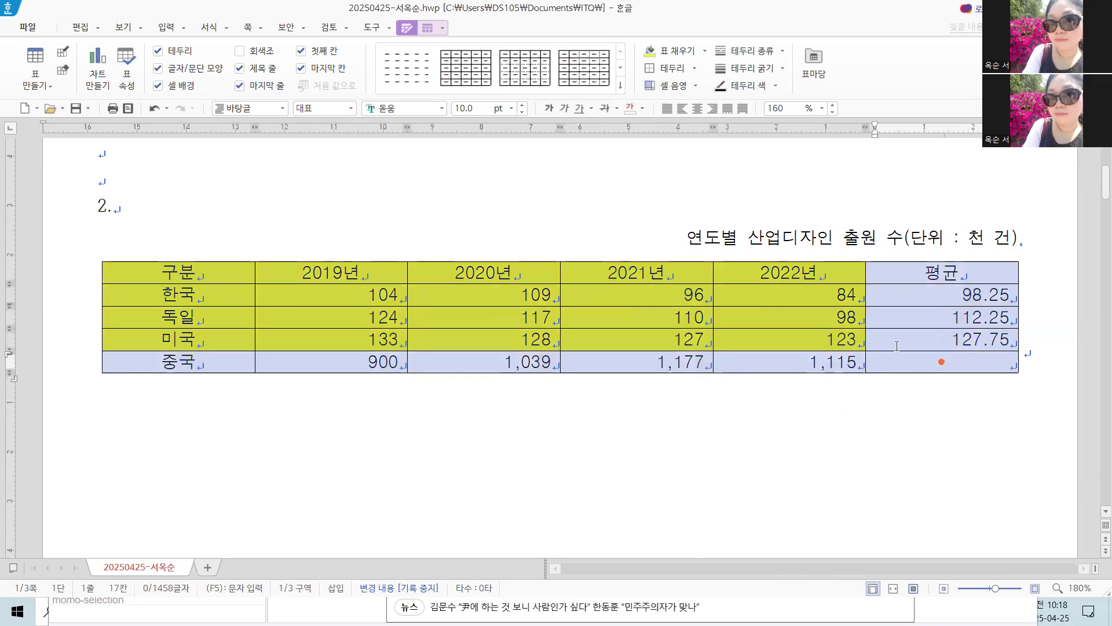
key("l")
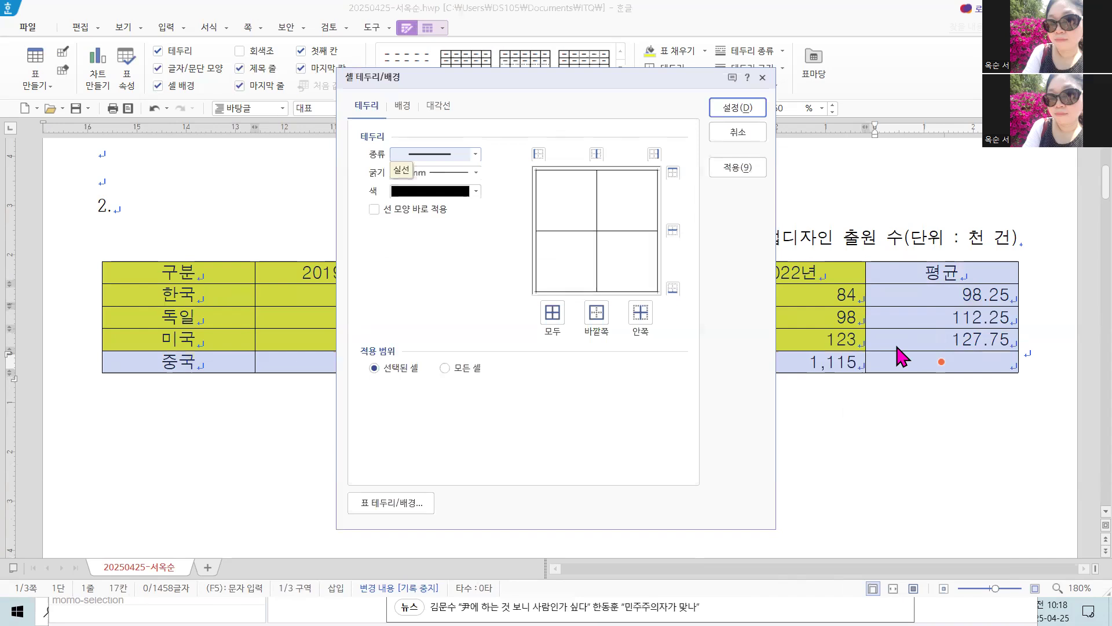
left_click(443, 156)
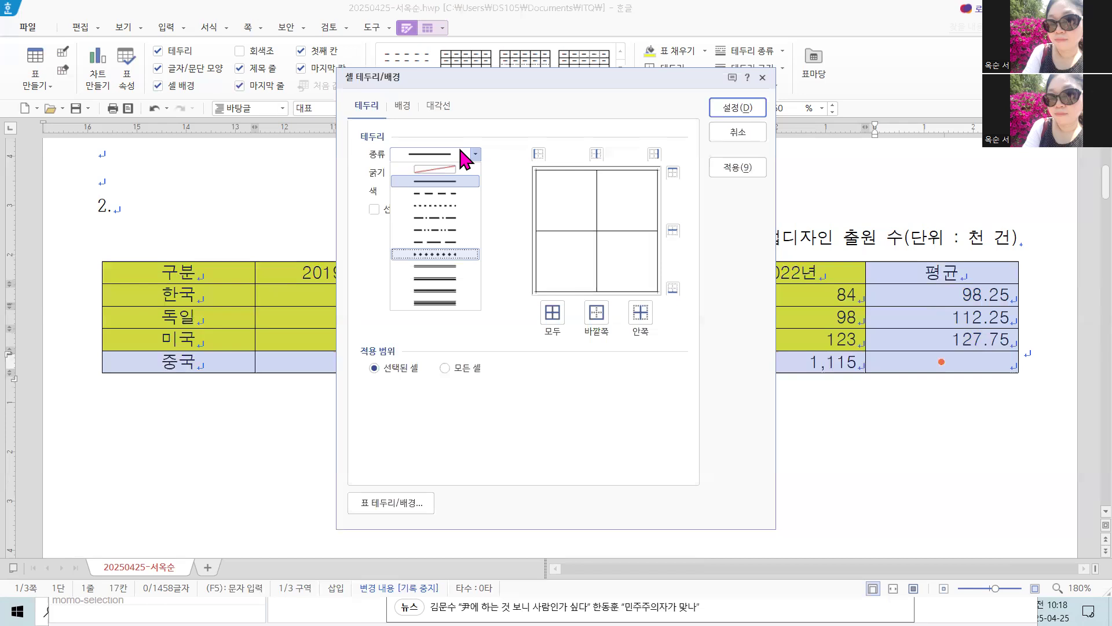
left_click(455, 267)
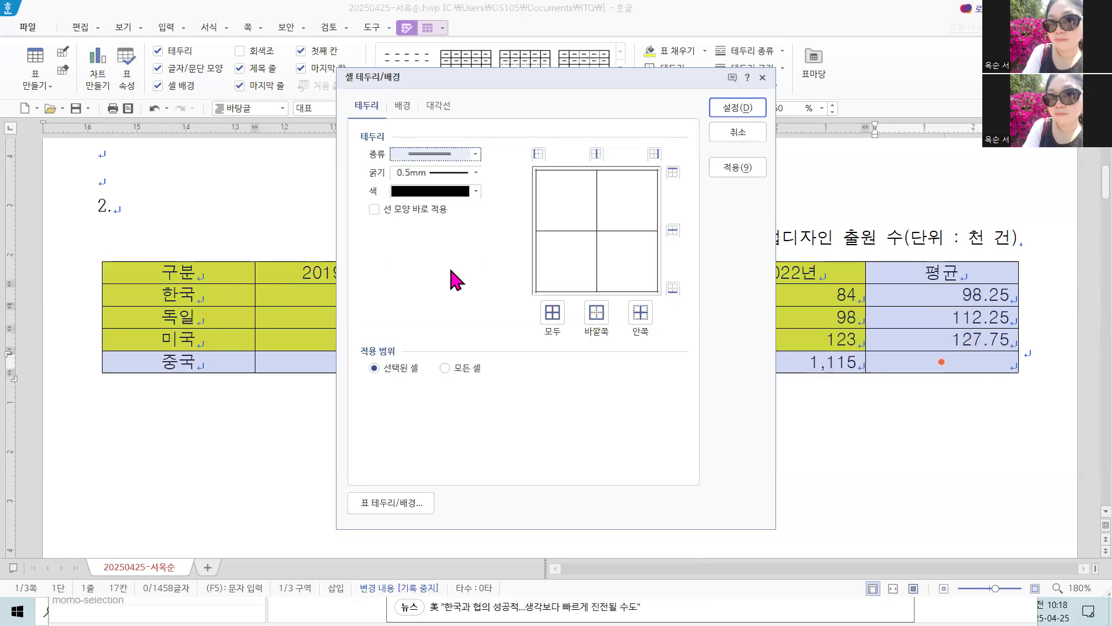
left_click(461, 154)
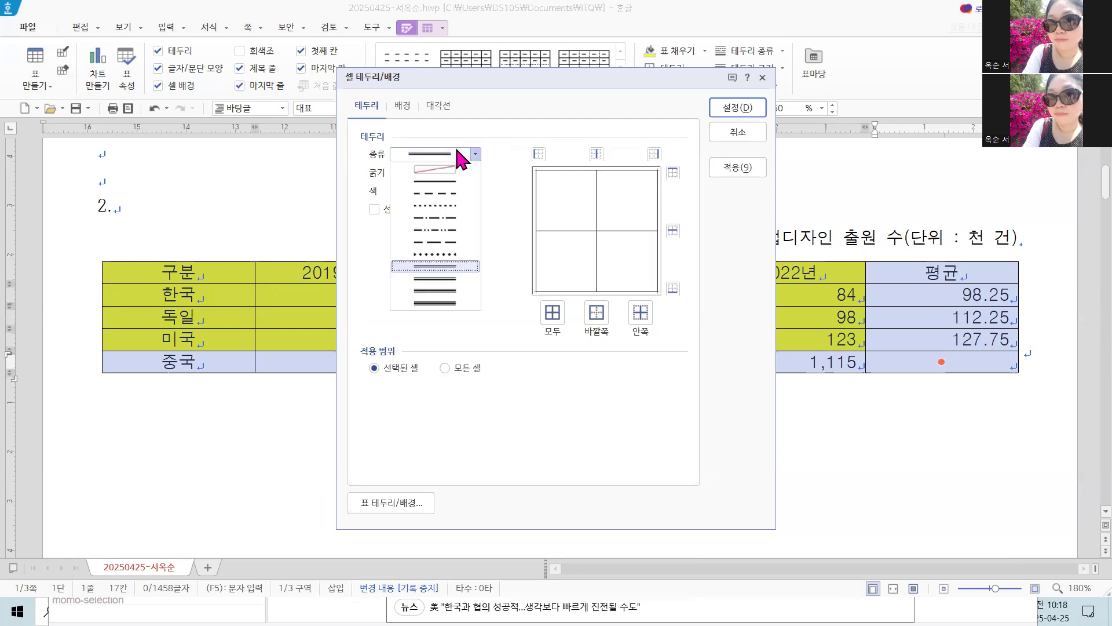
left_click(445, 267)
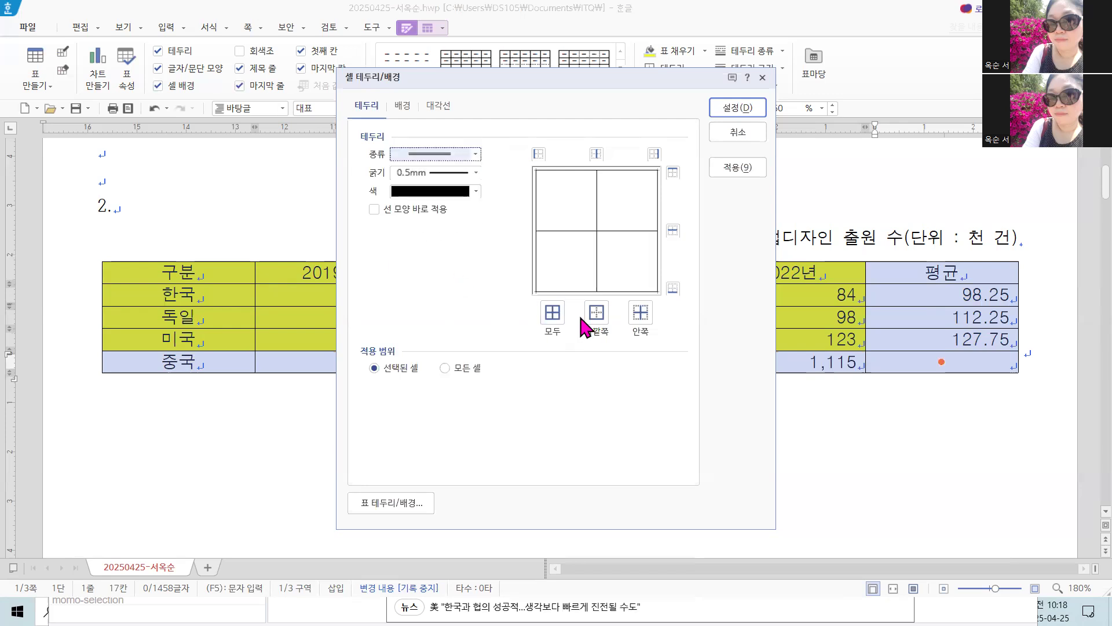
left_click(596, 315)
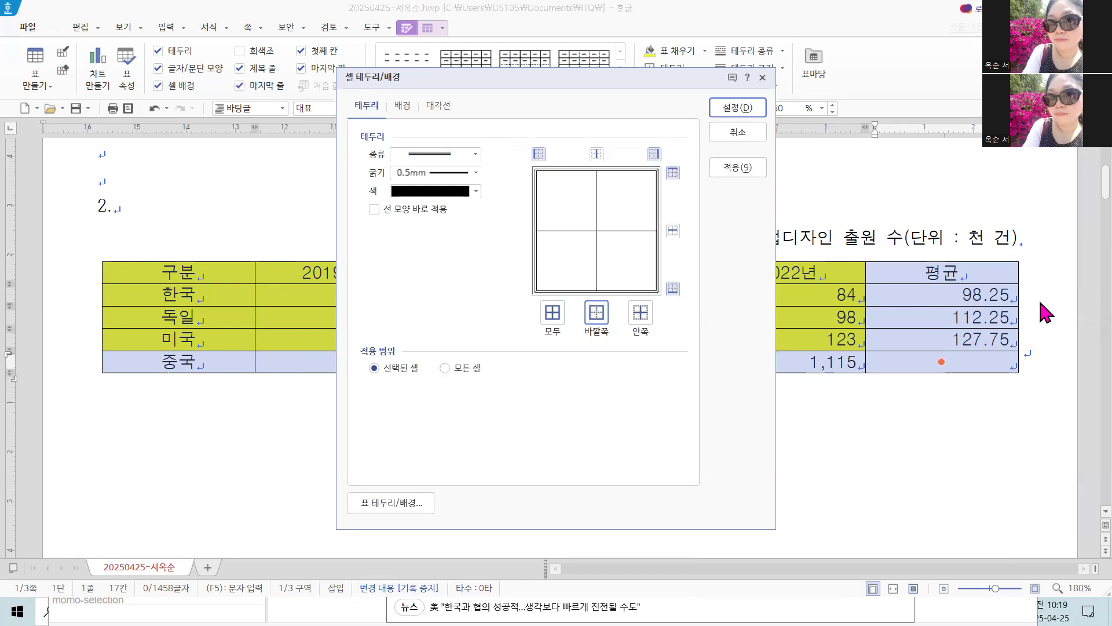
left_click(746, 108)
left_click(235, 275)
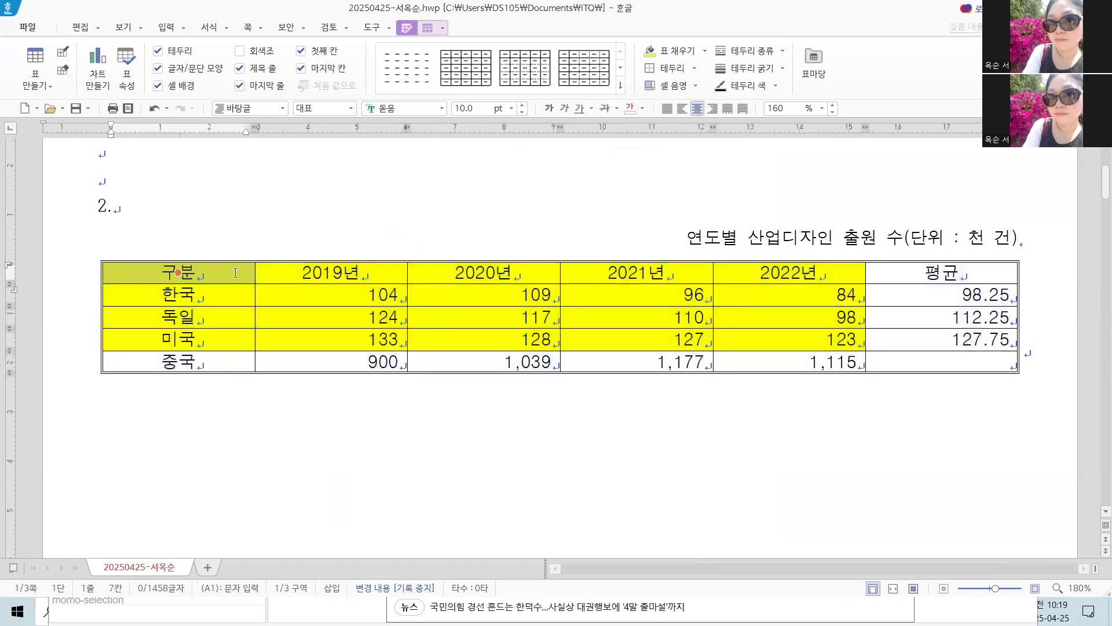
- Apply a 0.5 mm double line as the outer border around the 구분 column, from the header down to the 중국 row
left_click_drag(236, 352, 235, 364)
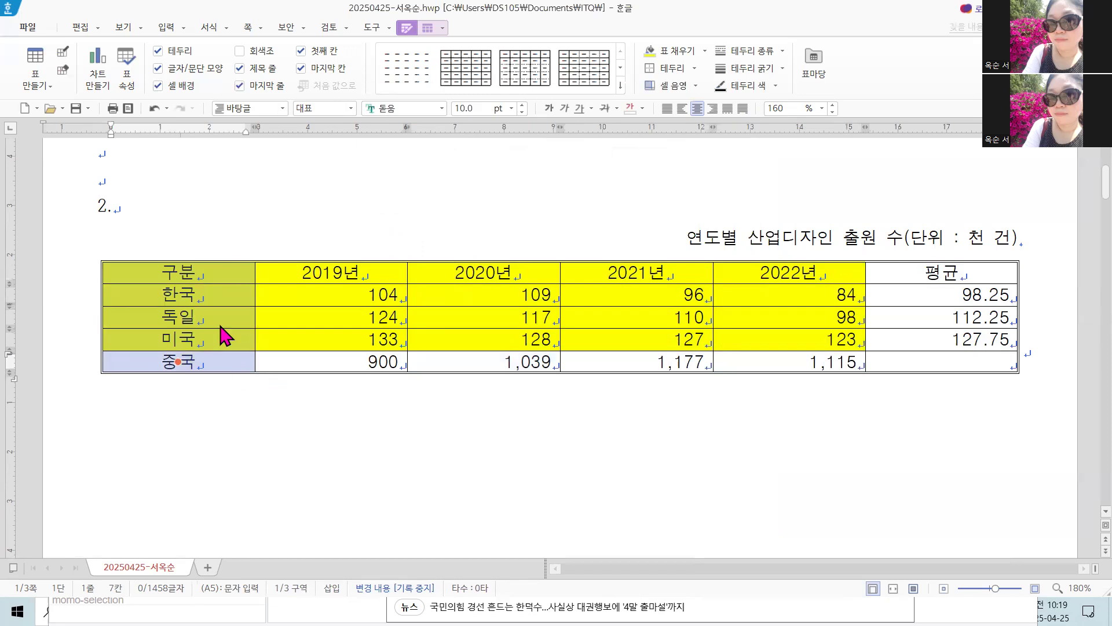
key("l")
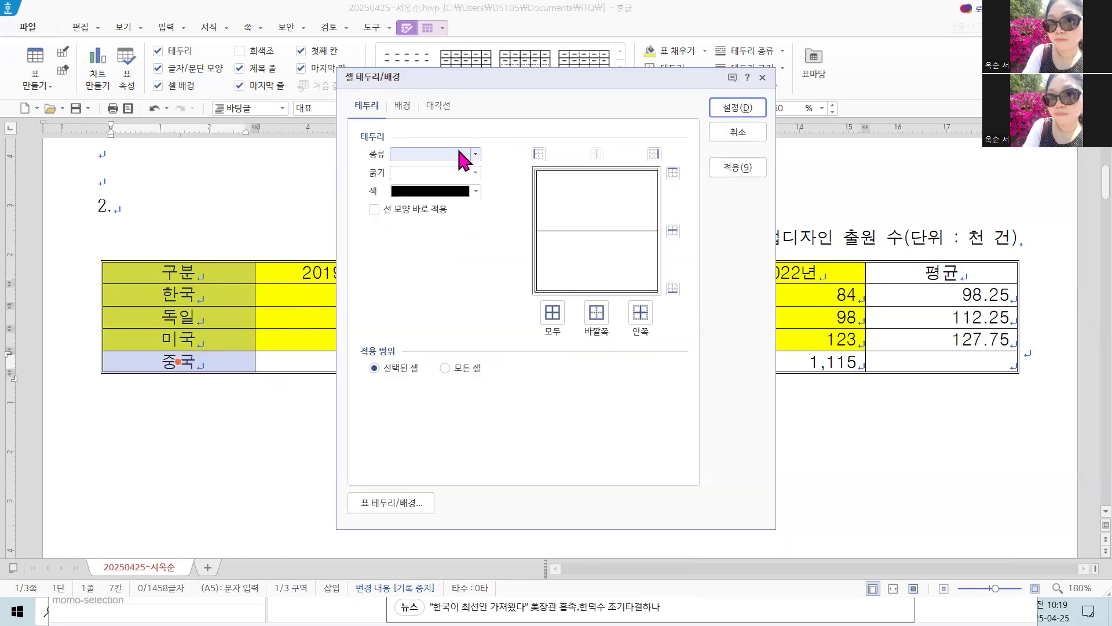
left_click(473, 154)
left_click(441, 266)
left_click(592, 322)
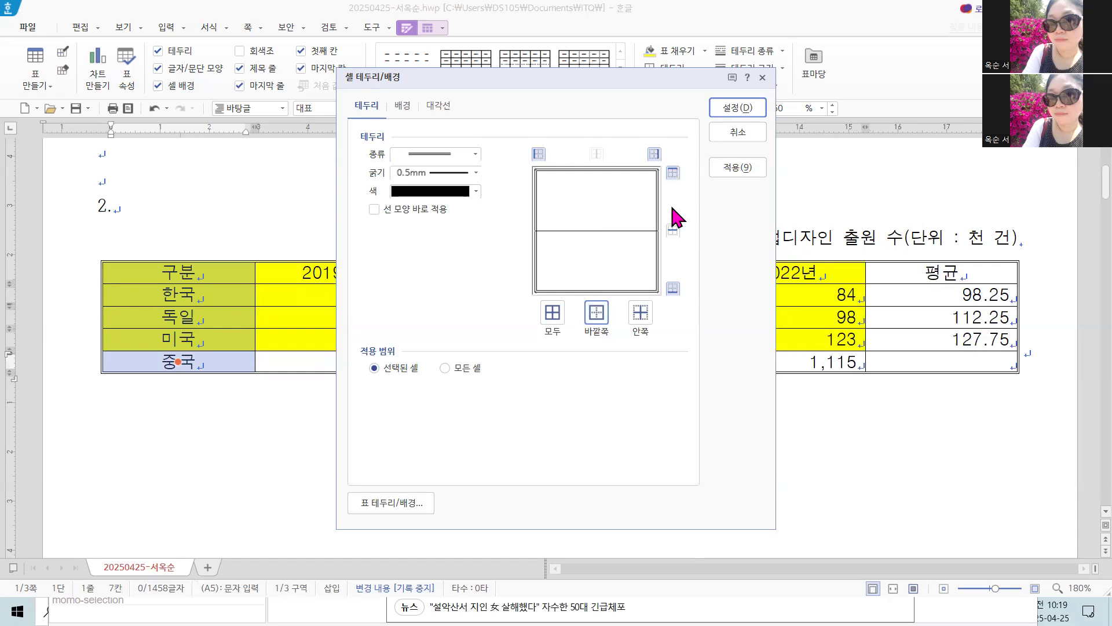
left_click(733, 108)
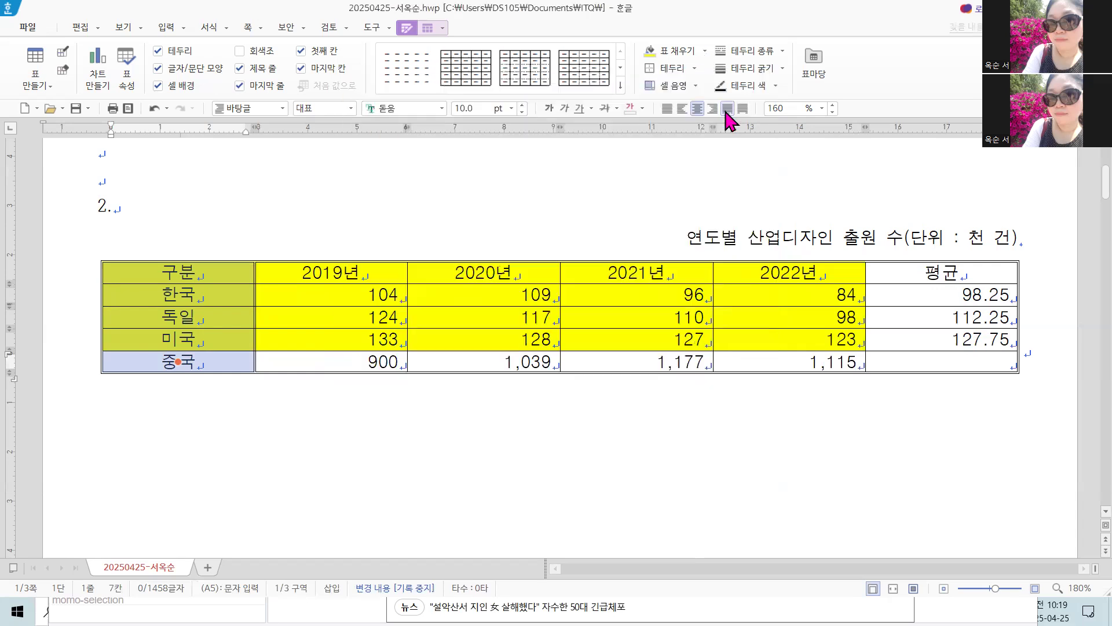
left_click(255, 328)
- Apply a 0.5 mm double line as the outer border around the table's header row, from 구분 to 평균
left_click_drag(177, 268, 886, 276)
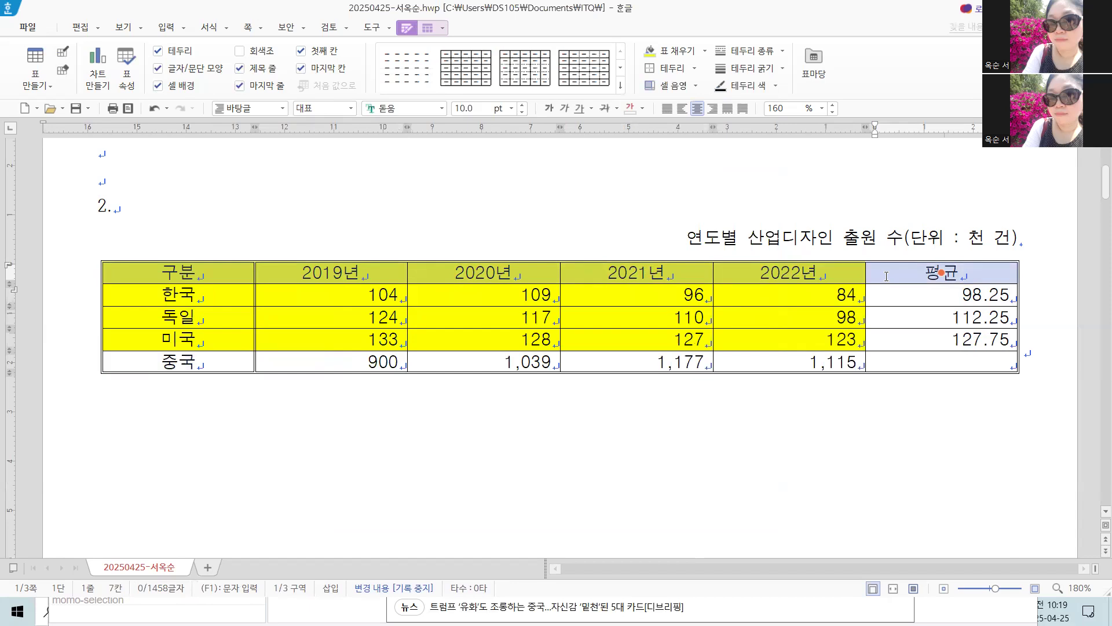
key("l")
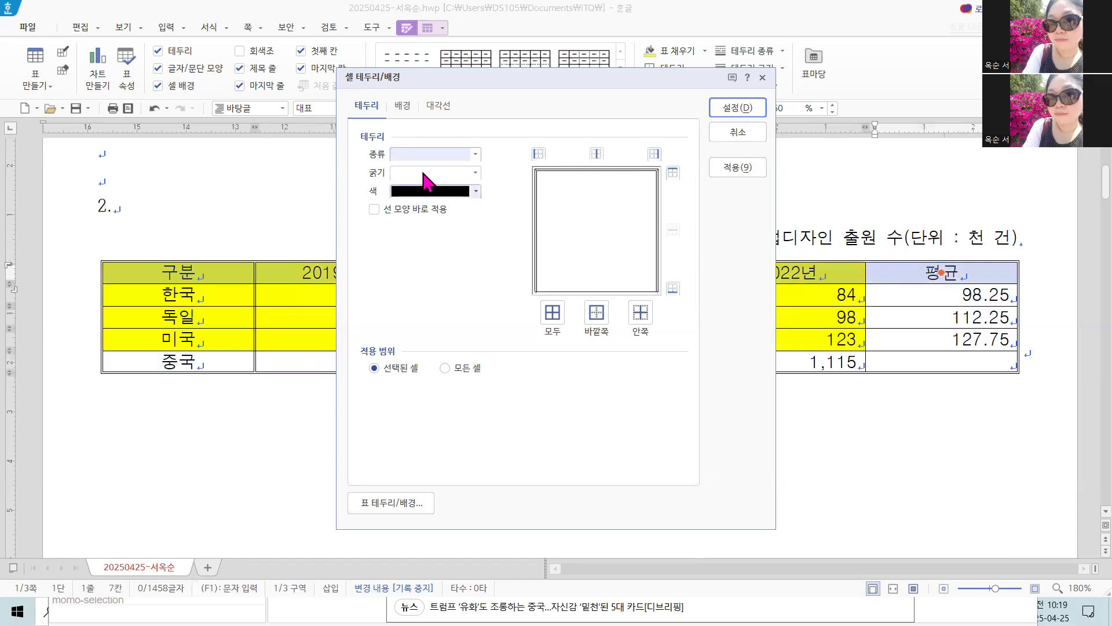
left_click(438, 155)
left_click(442, 278)
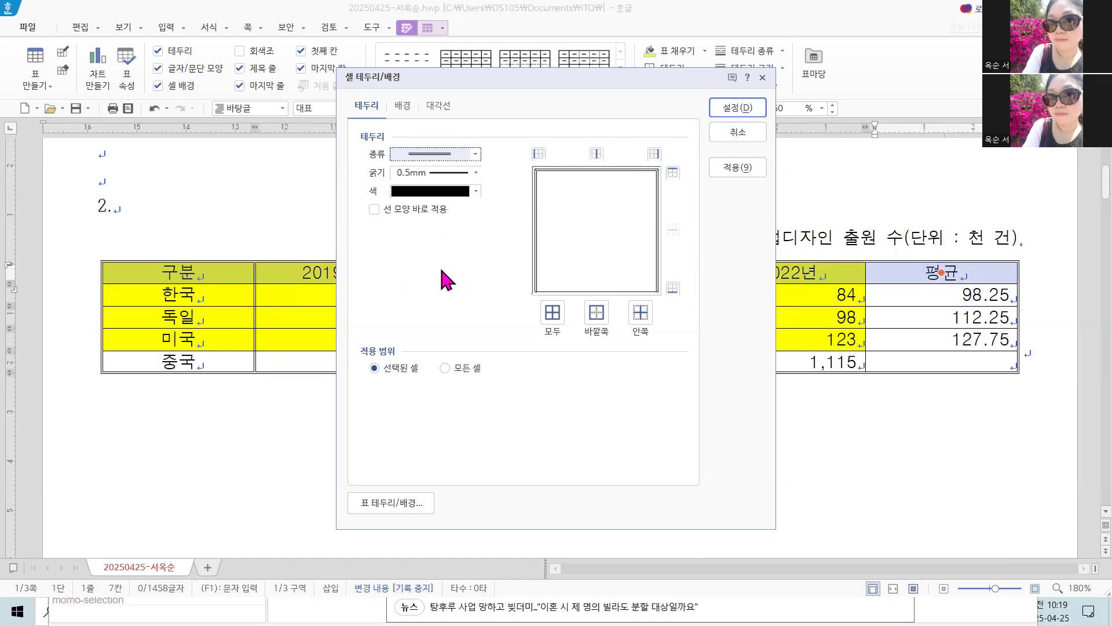
left_click(598, 315)
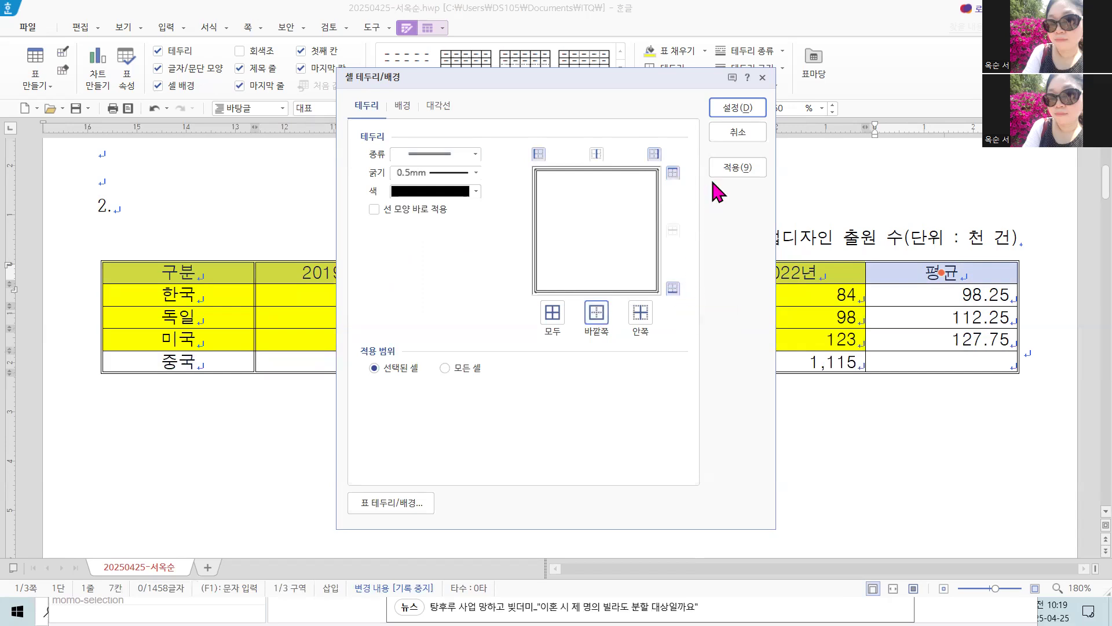
left_click(738, 108)
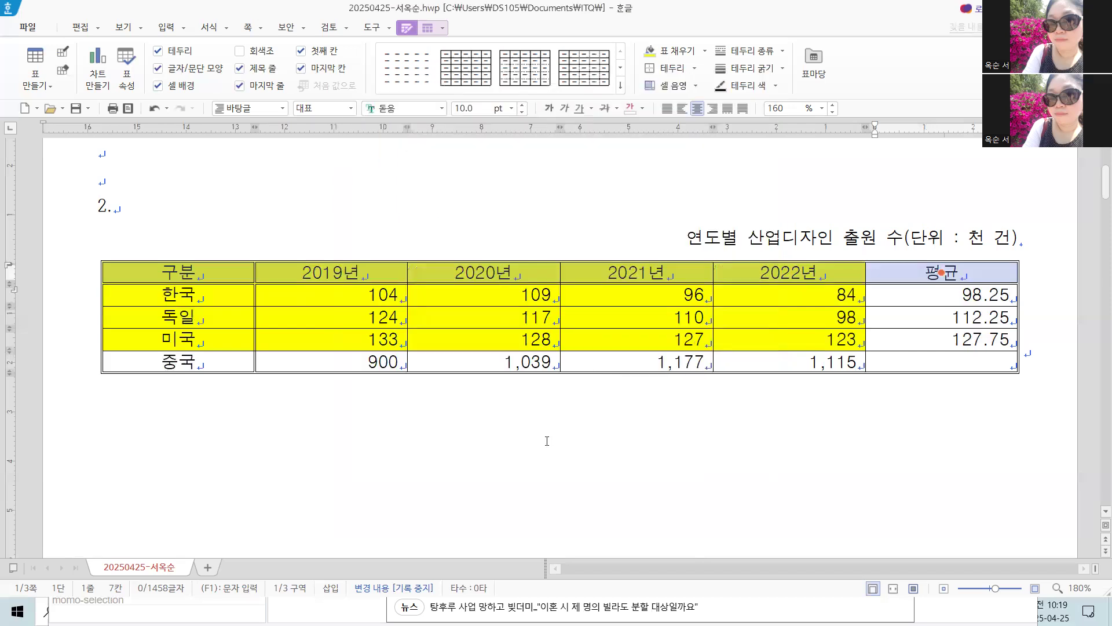
left_click(542, 438)
left_click_drag(134, 272, 894, 274)
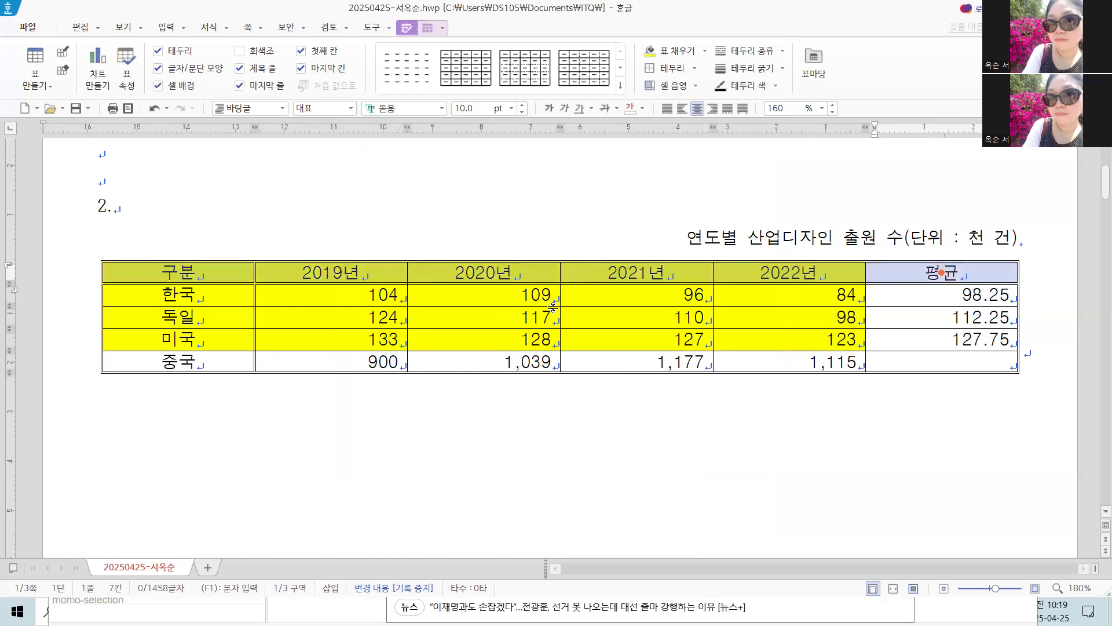
- Cross out the empty 평균 cell in the 중국 row with both diagonal lines
left_click(922, 361)
key("F5")
left_click(927, 364)
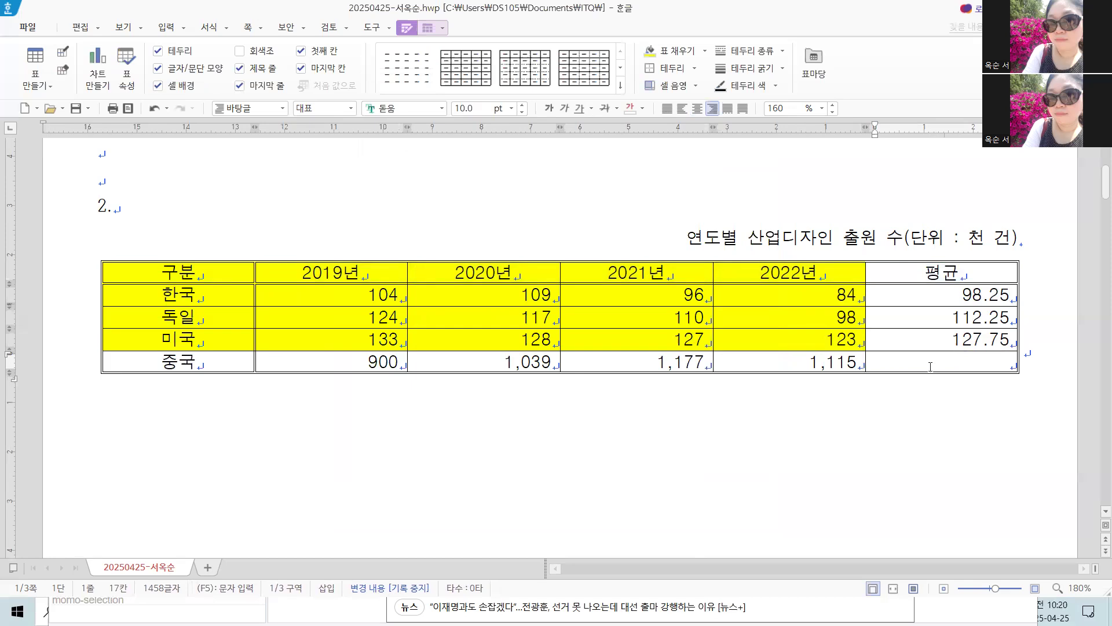
key("F5")
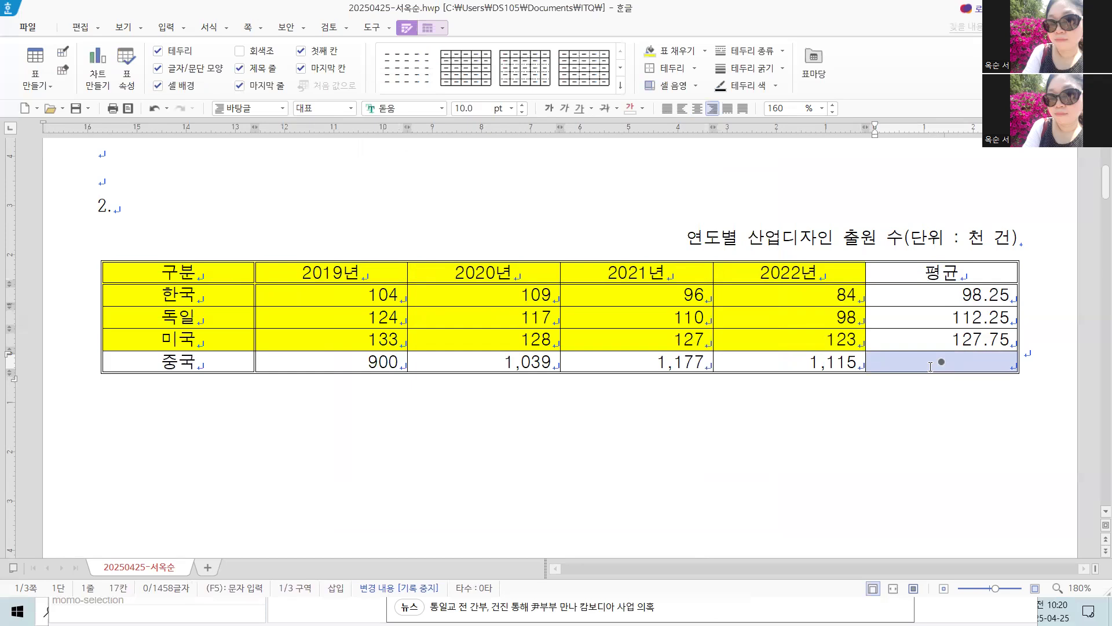
key("l")
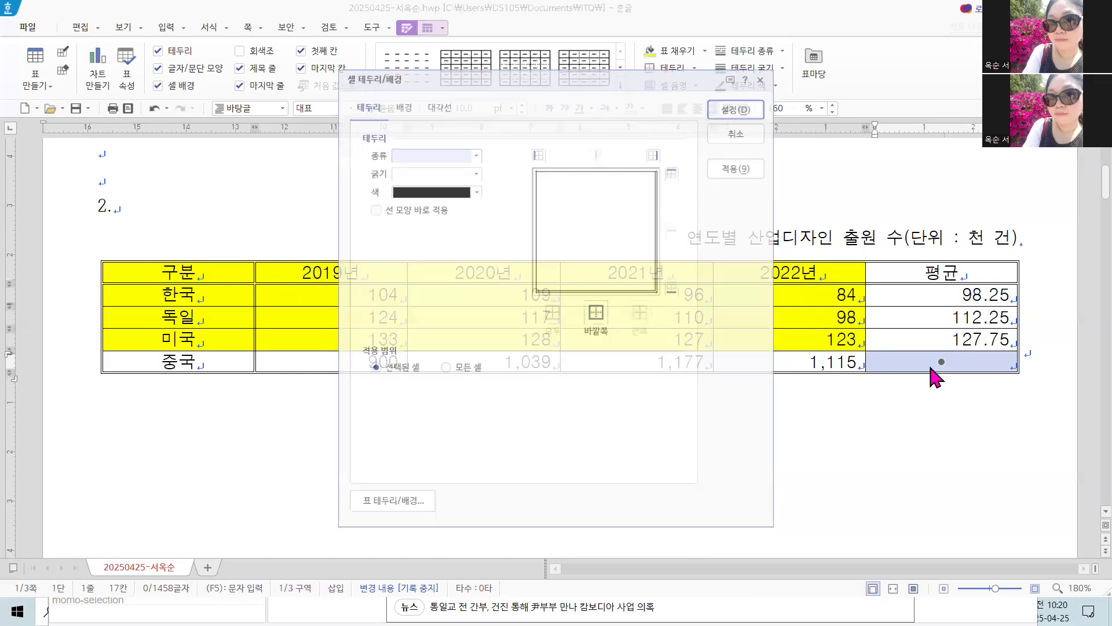
left_click(438, 105)
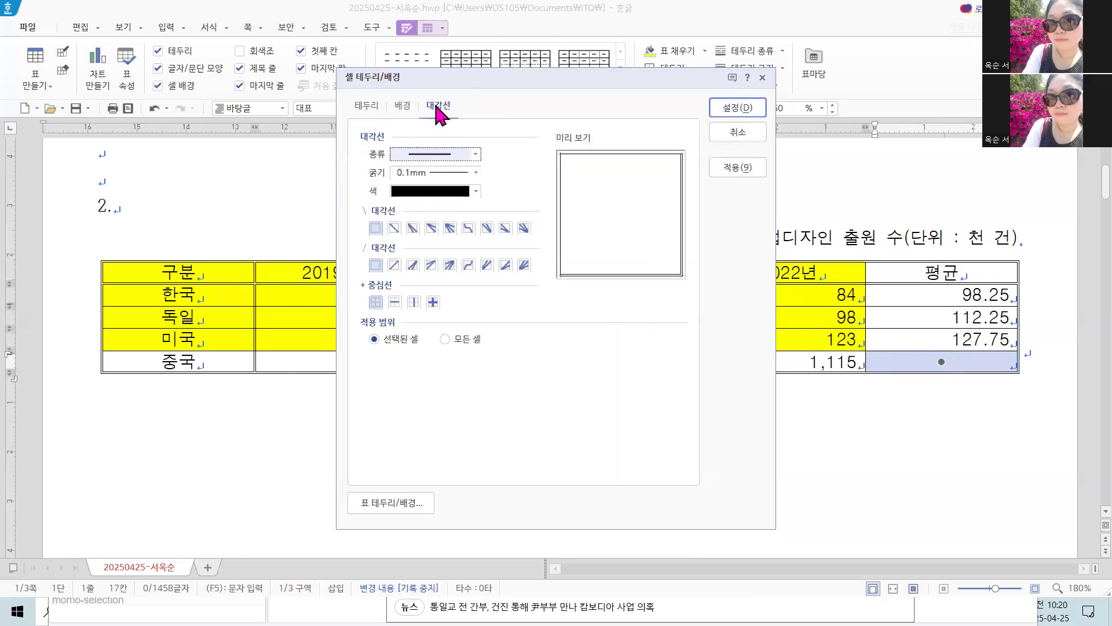
left_click(394, 228)
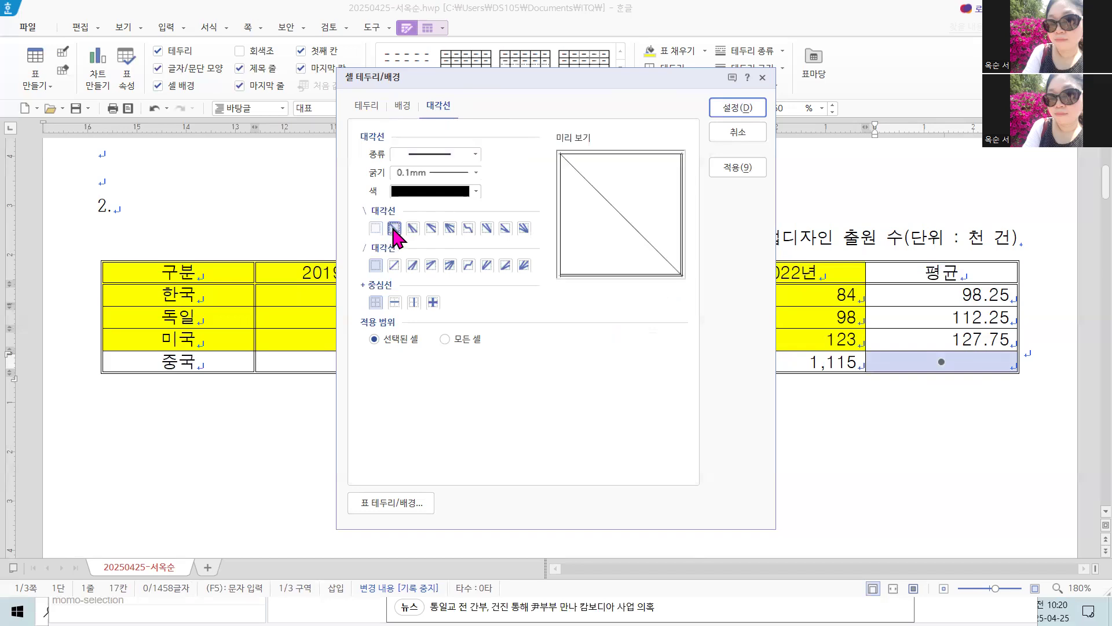
left_click(394, 265)
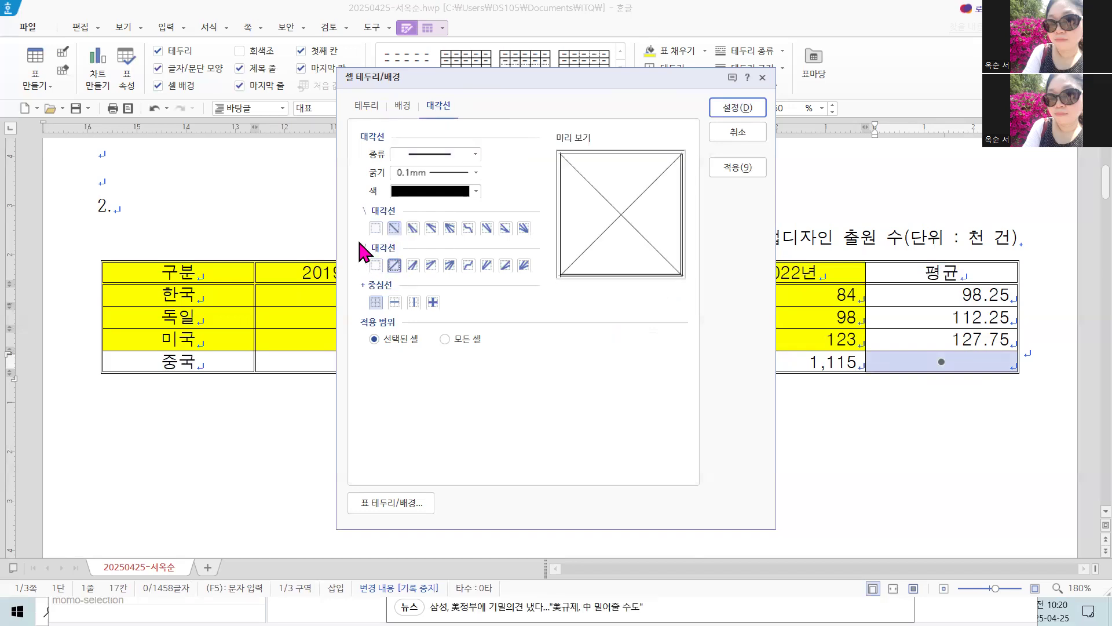
left_click(743, 113)
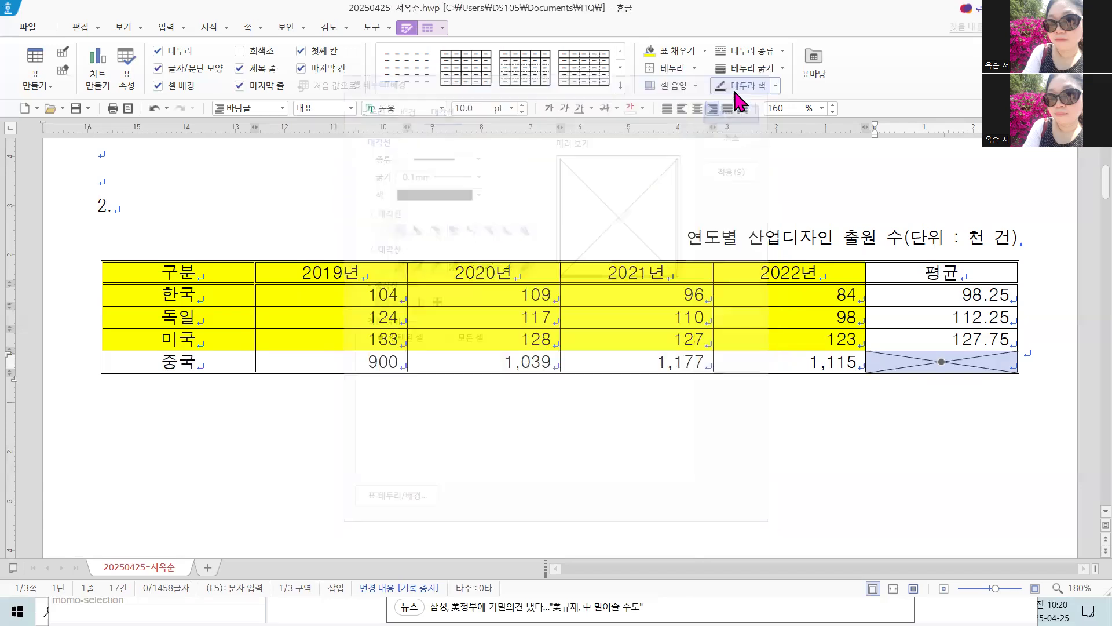
left_click(1024, 350)
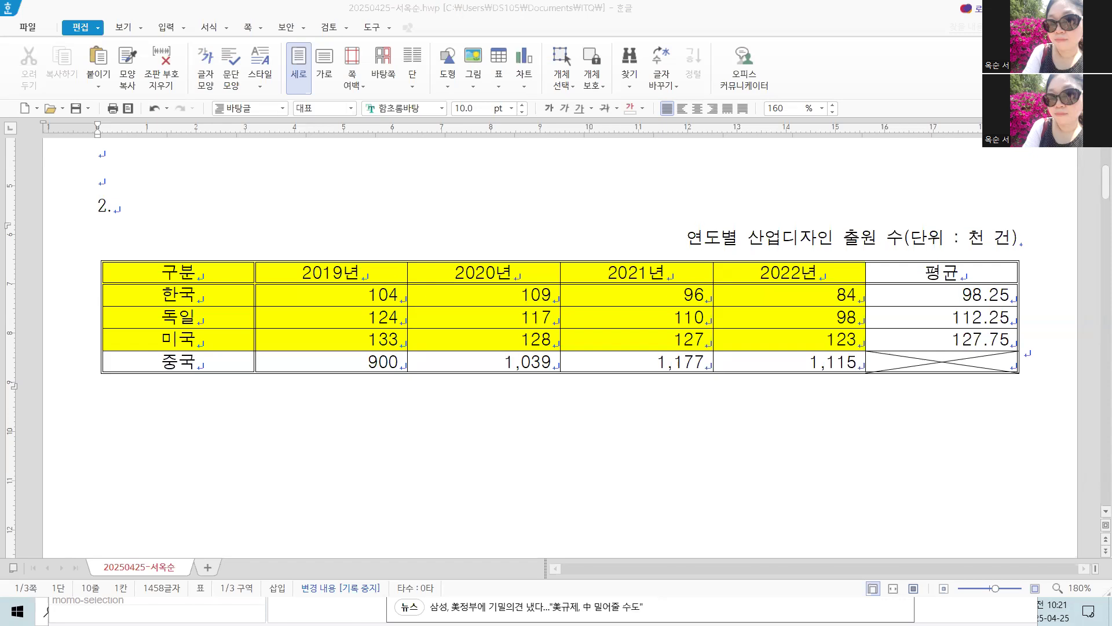
- Select the table cells from 구분 to the 2022년 column, header row through the 미국 row
left_click_drag(143, 266, 690, 329)
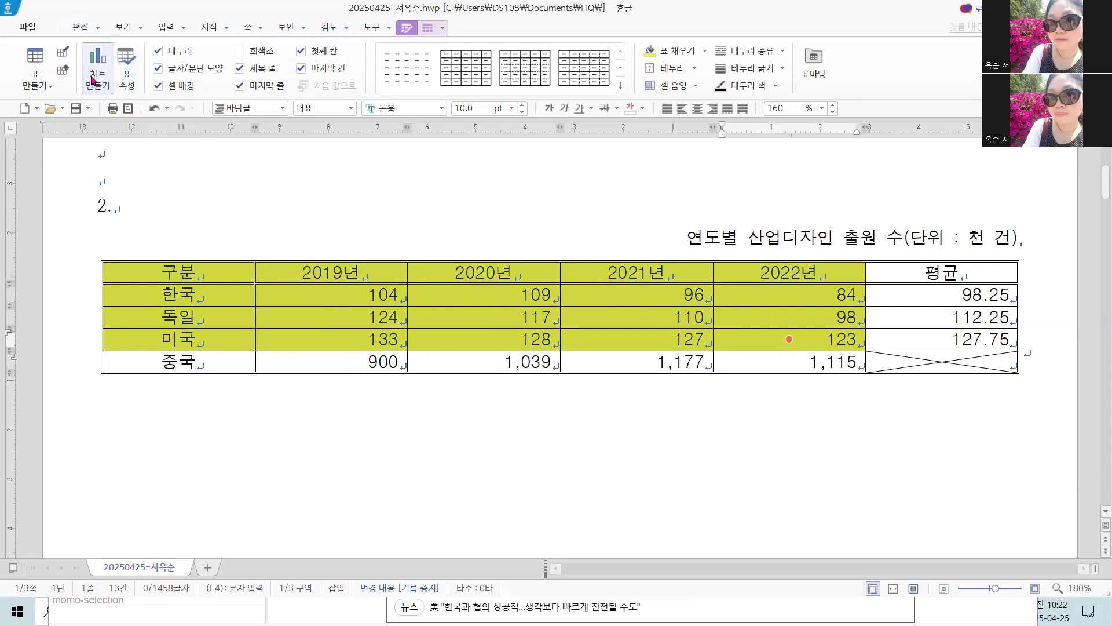
left_click(163, 28)
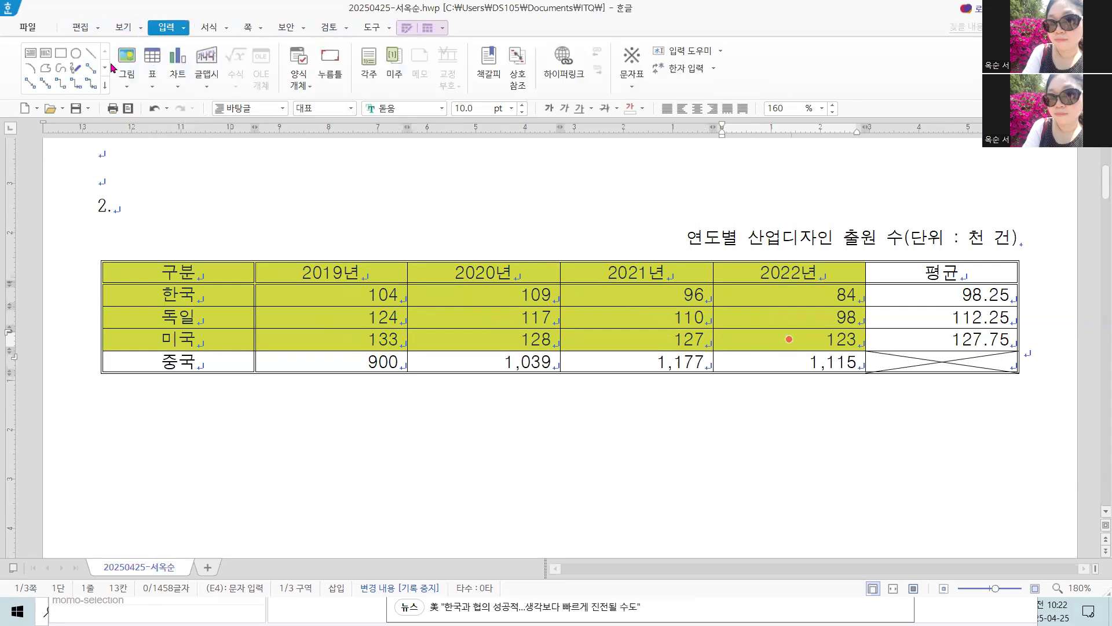
left_click(177, 58)
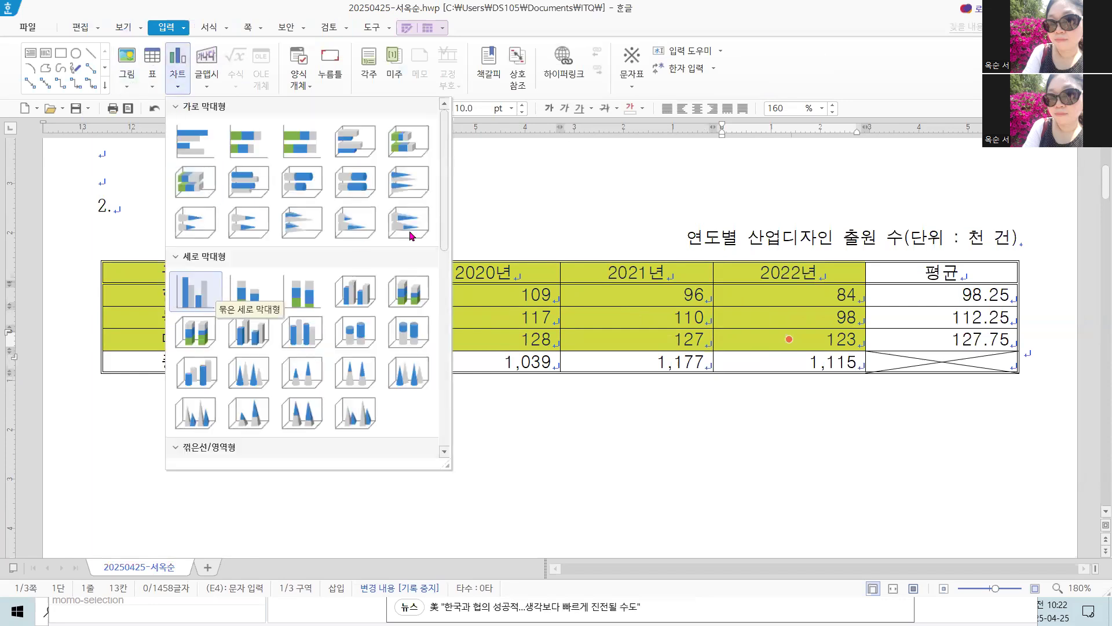
left_click(515, 207)
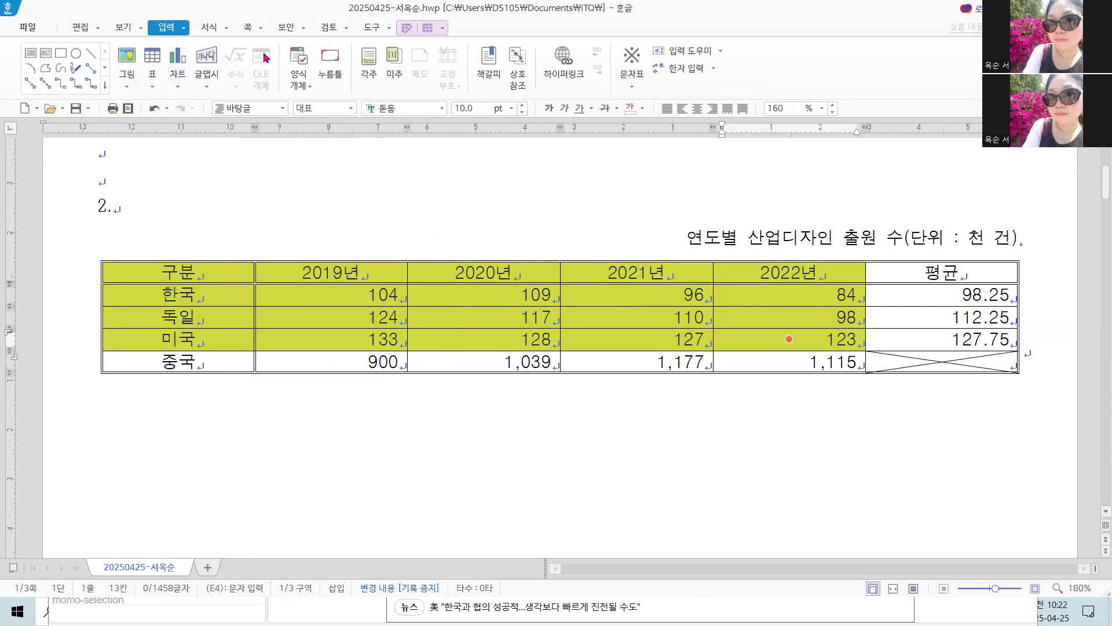
- Create a clustered column chart from the selected table cells and close its data editor
left_click(405, 30)
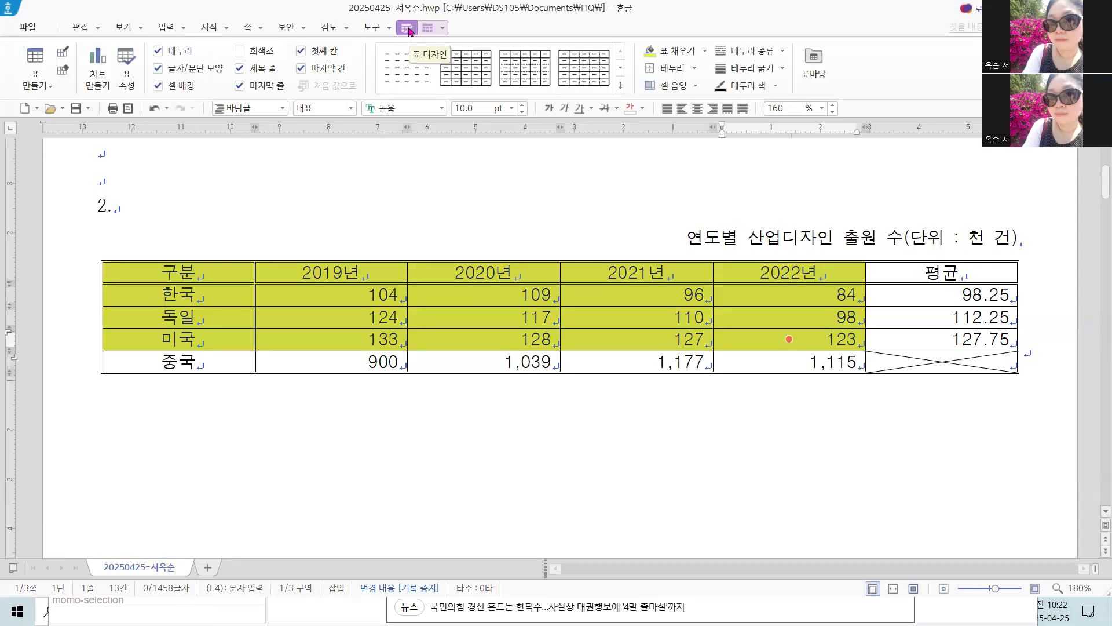
left_click(99, 61)
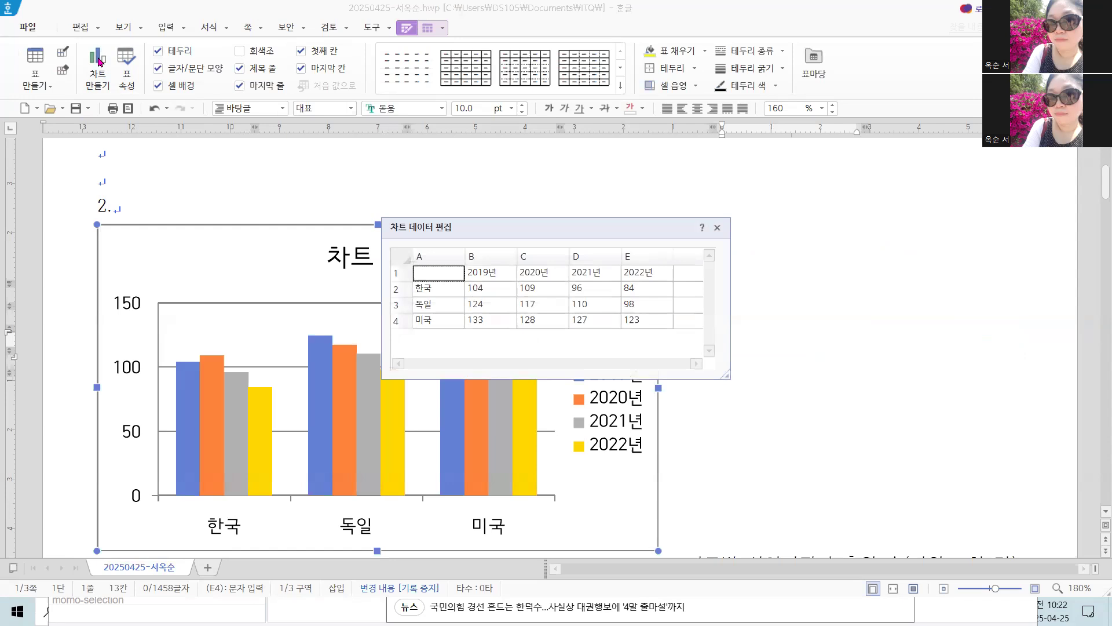
left_click(717, 227)
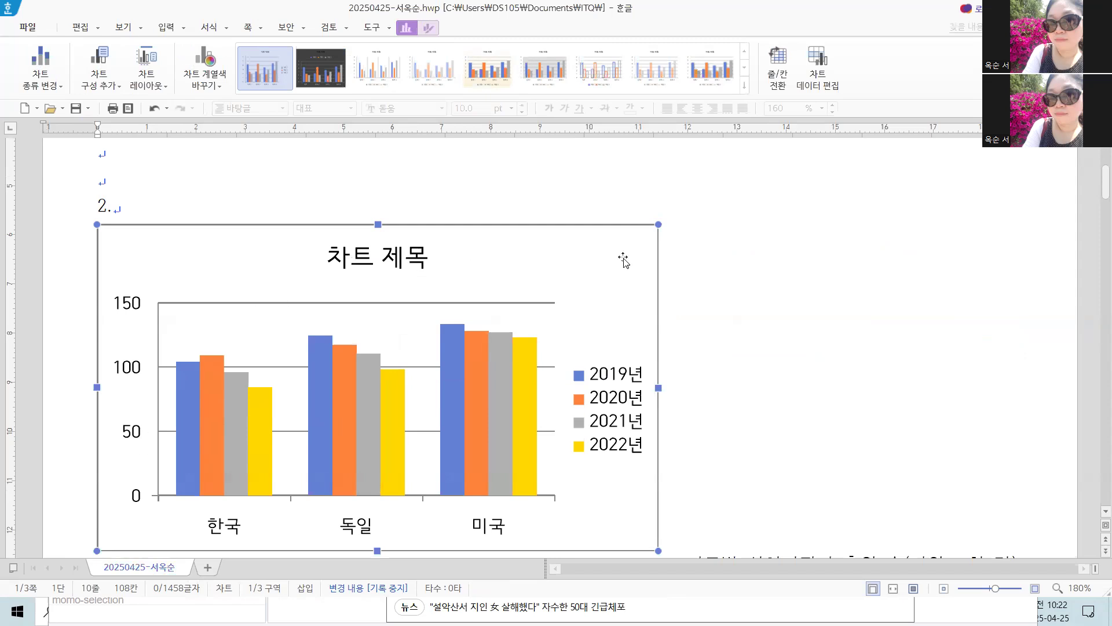
- Replace the chart title text with "연도별 산업디자인 출원 수"
left_click(366, 263)
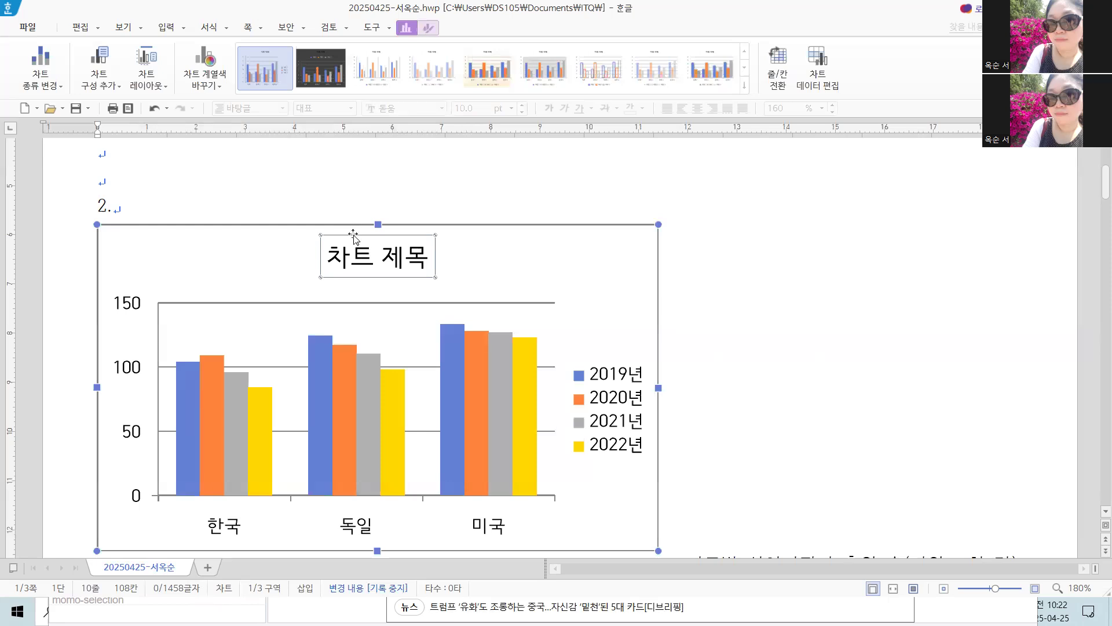
right_click(375, 262)
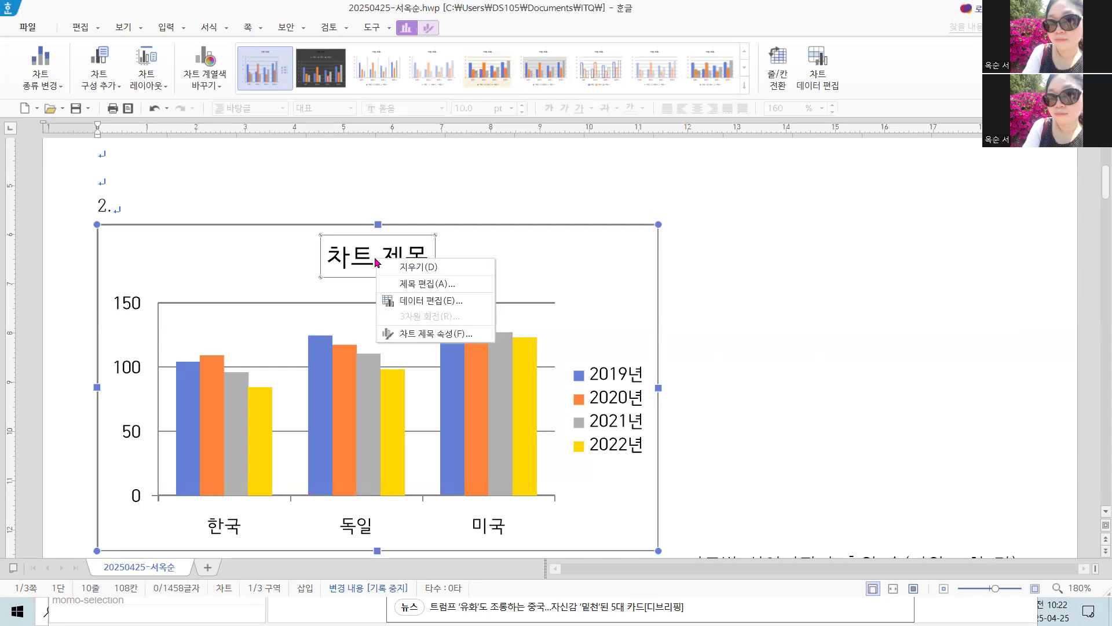
left_click(398, 284)
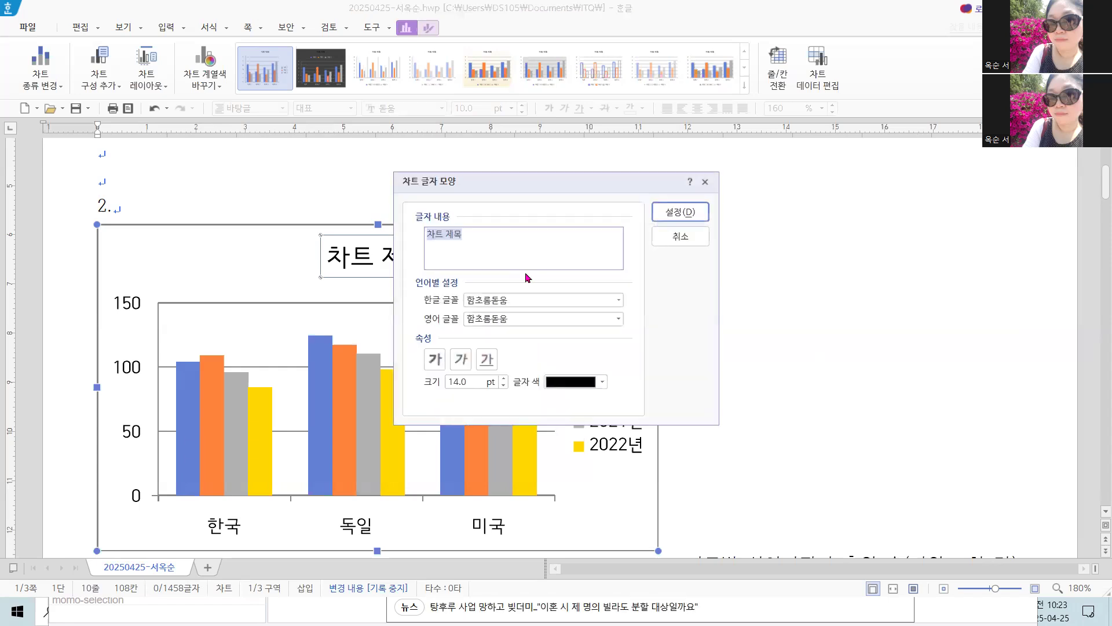
key("BackSpace")
type("연도별 산어")
type("ㅂ디자인 추")
type("ㄹ원 수")
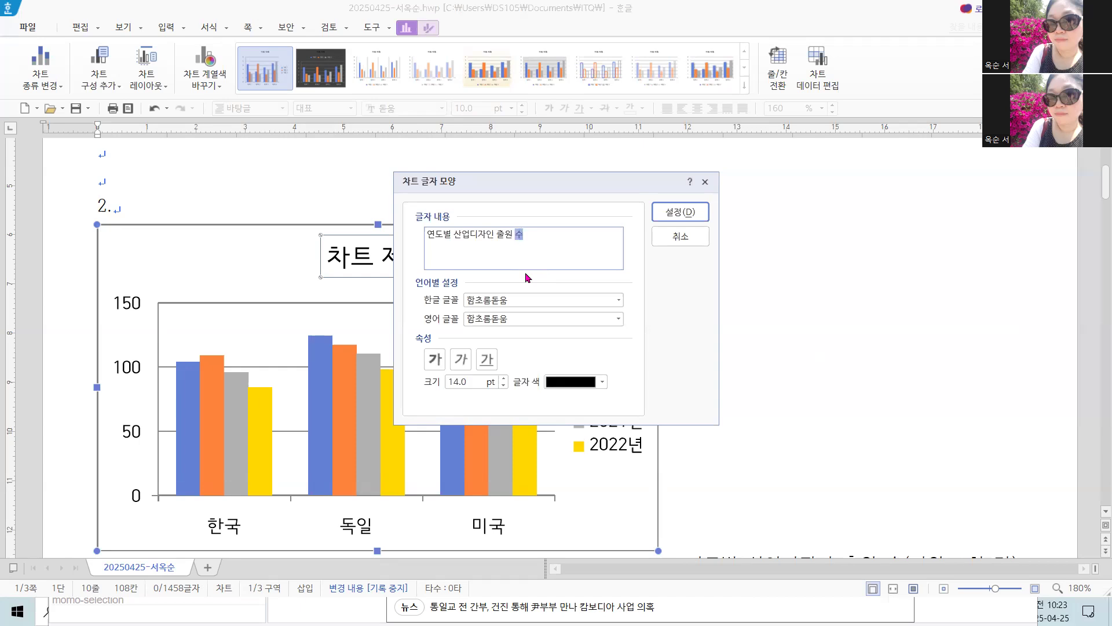
- Set both the Korean and English fonts of the chart title to 궁서
left_click(617, 301)
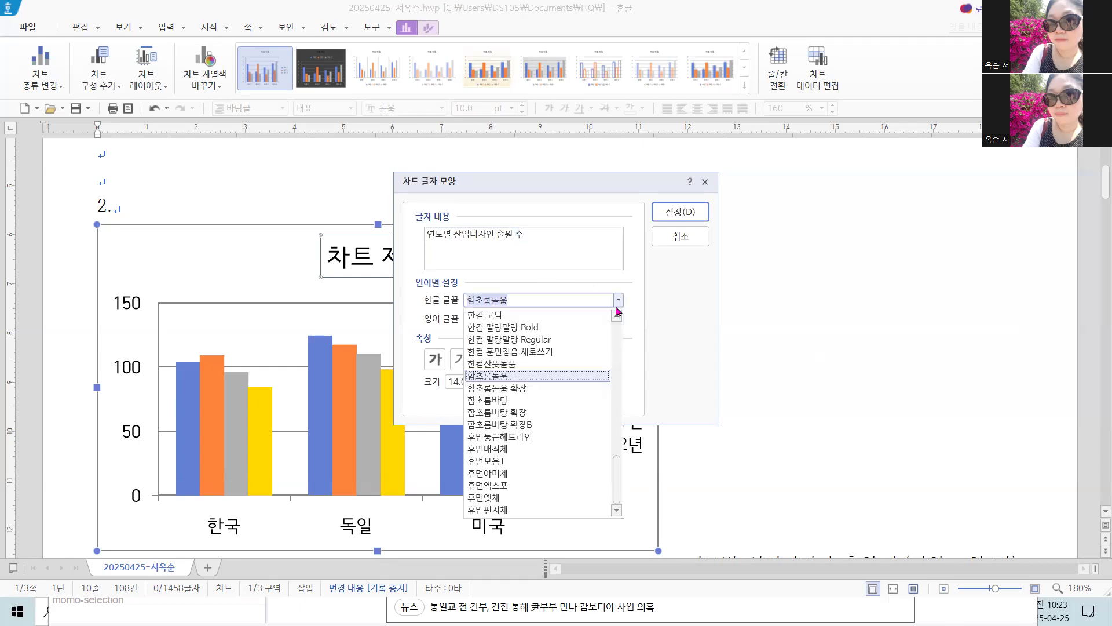
scroll(537, 383, "up", 15)
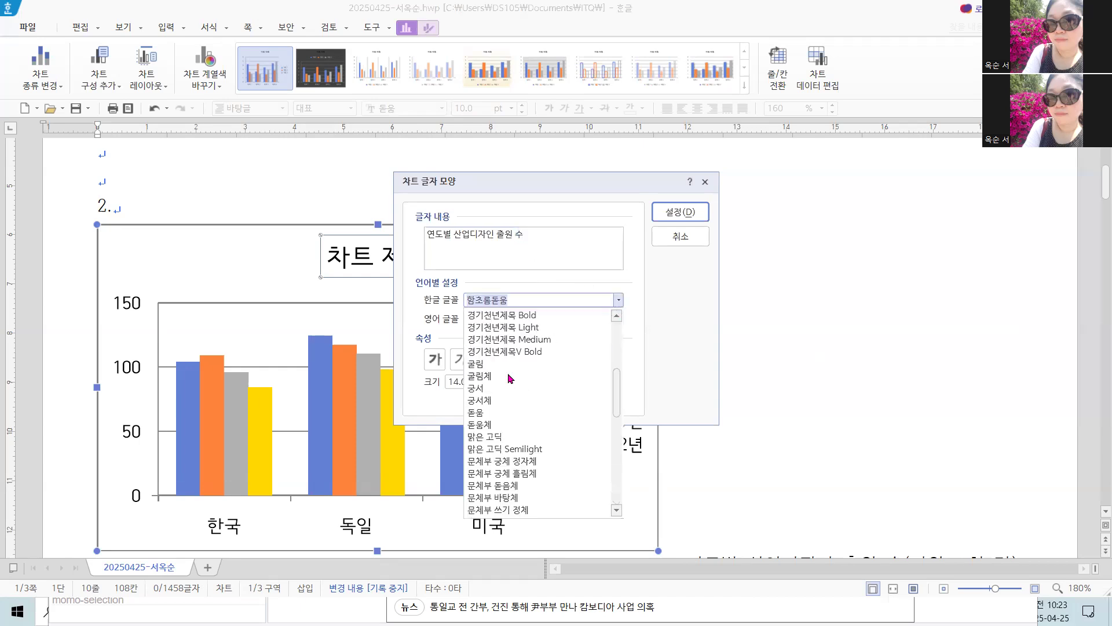
left_click(479, 389)
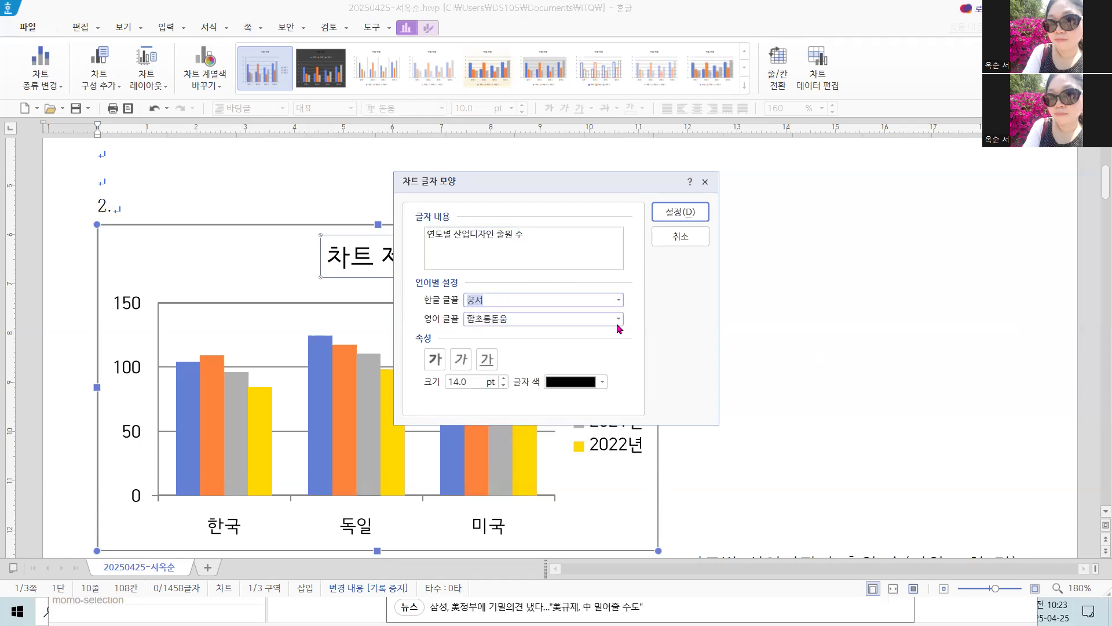
left_click(618, 319)
scroll(496, 463, "up", 4)
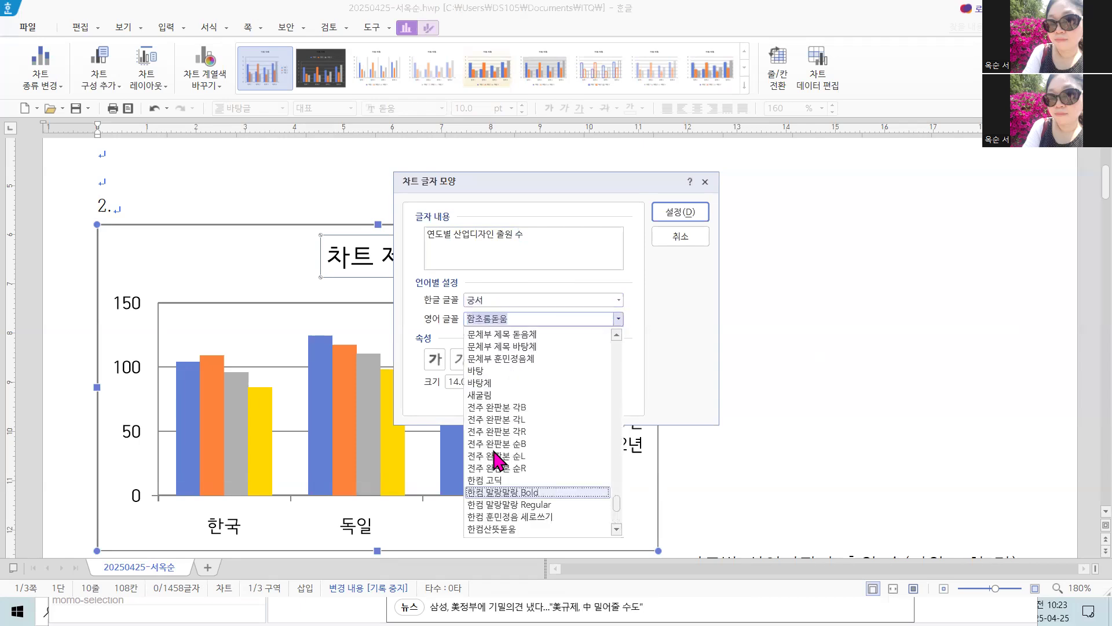
scroll(497, 463, "up", 5)
left_click(493, 377)
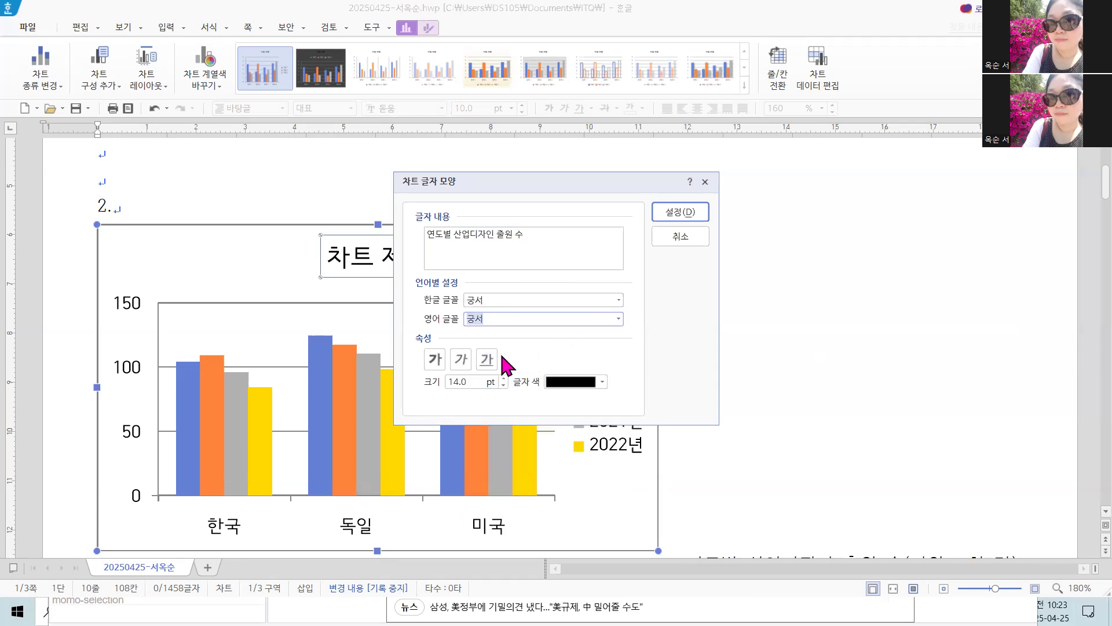
- Make the chart title bold at 12 pt and apply the character formatting
left_click(433, 360)
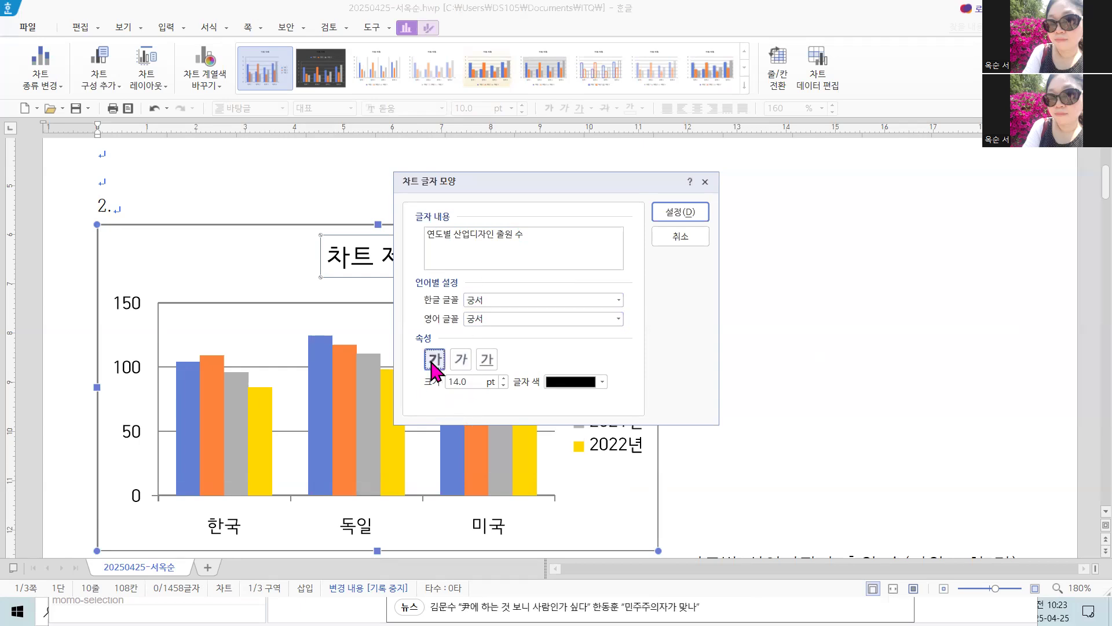
left_click(503, 385)
left_click(503, 385)
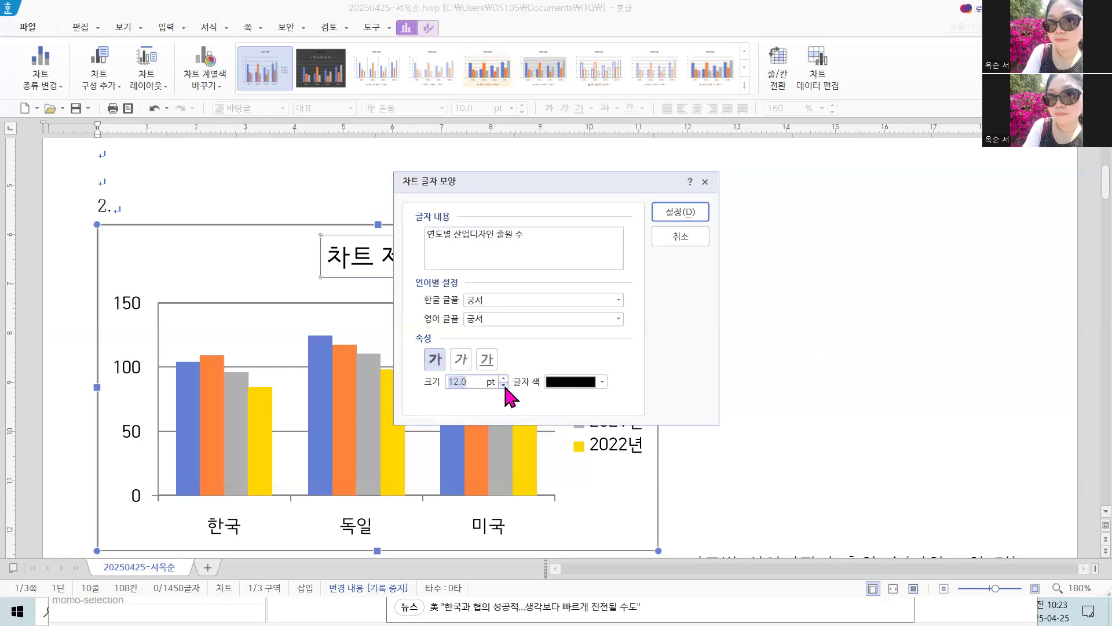
left_click(682, 214)
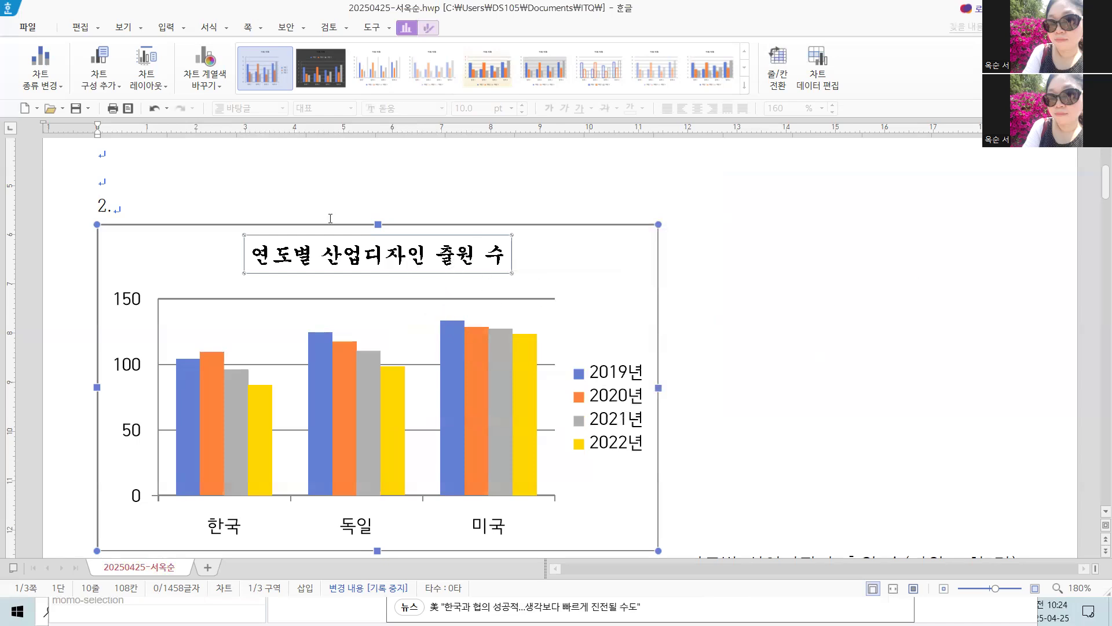
- Give the chart title box a white fill and a black outline
right_click(363, 257)
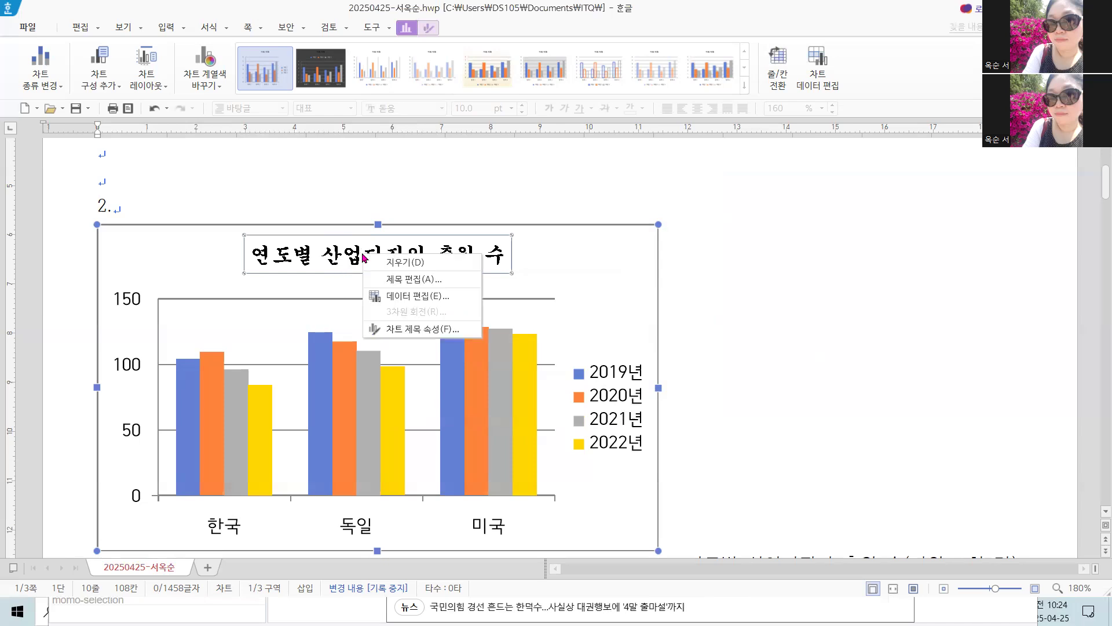
left_click(399, 331)
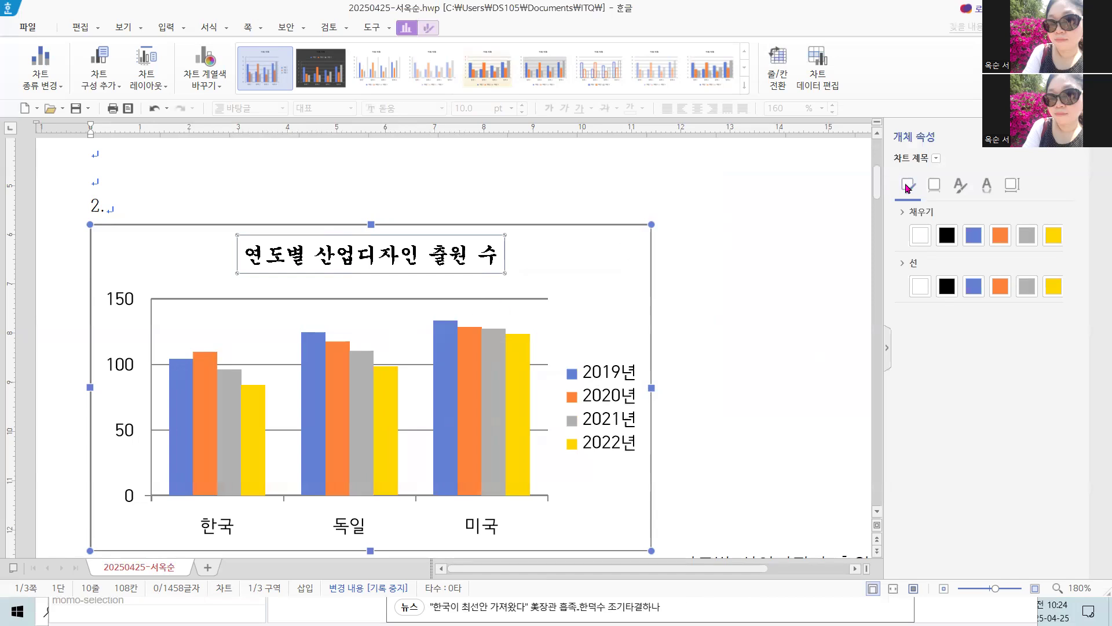
left_click(923, 242)
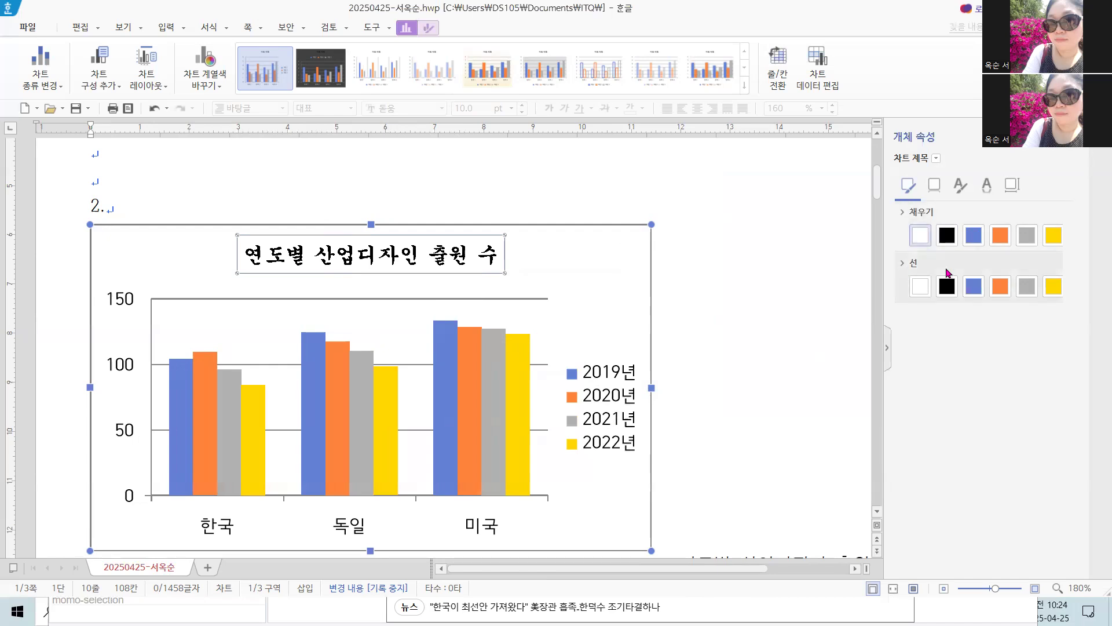
left_click(946, 292)
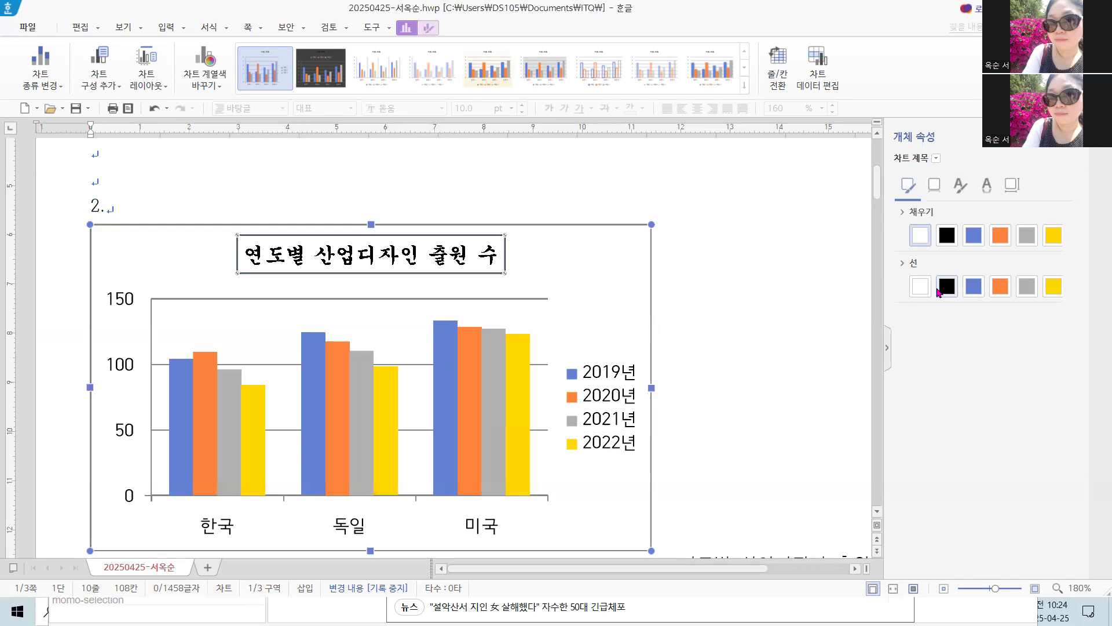
- Add a diagonal lower-right shadow to the chart title box and deselect the chart
left_click(935, 187)
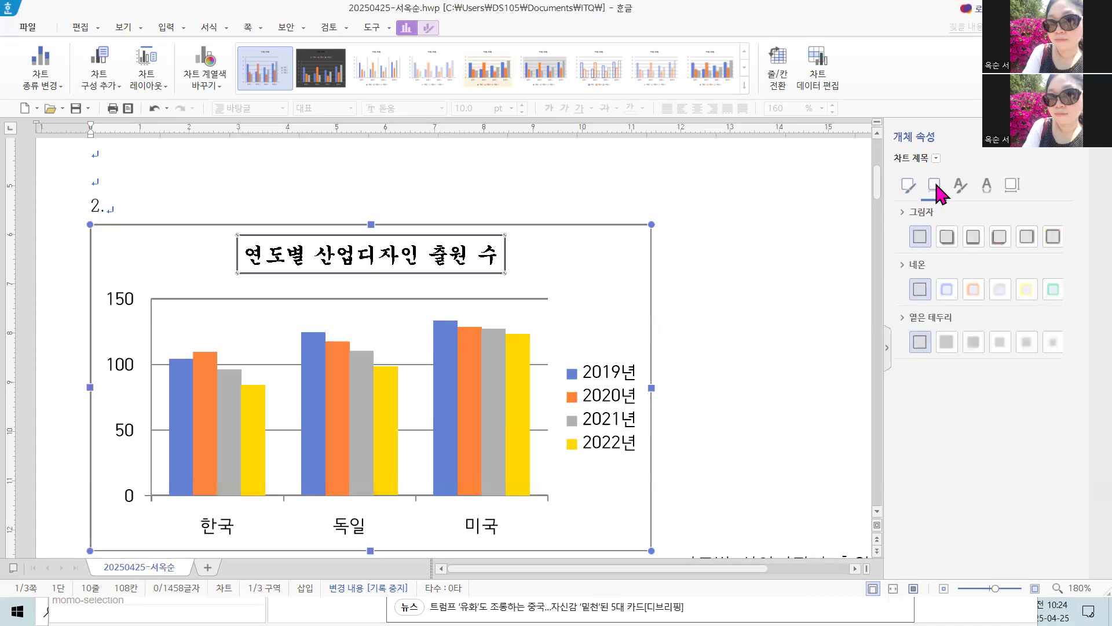
left_click(946, 237)
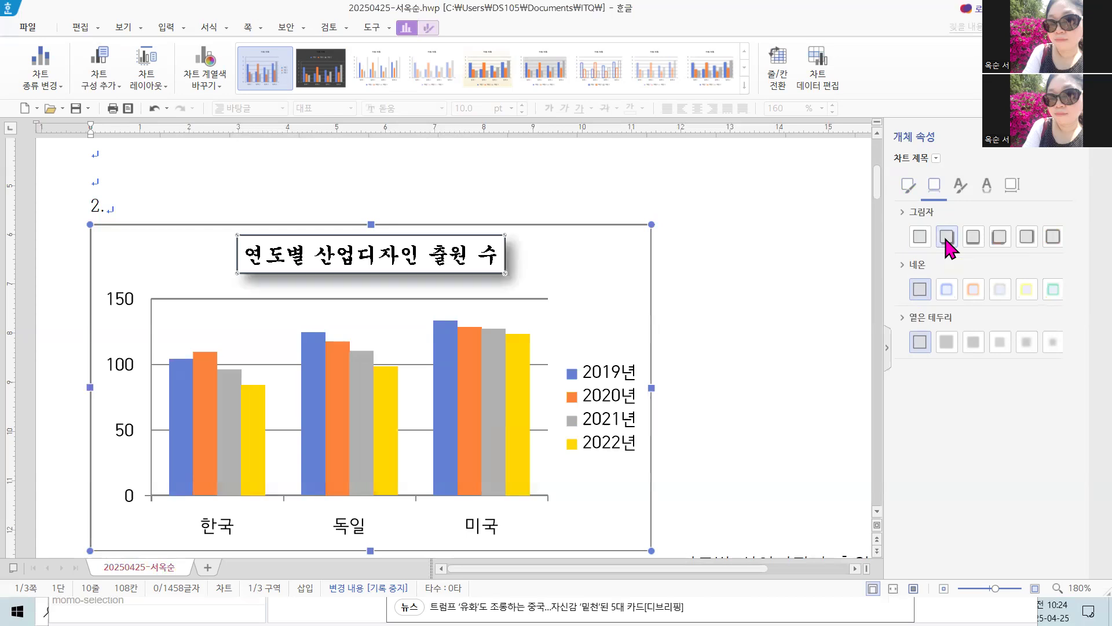
key("Escape")
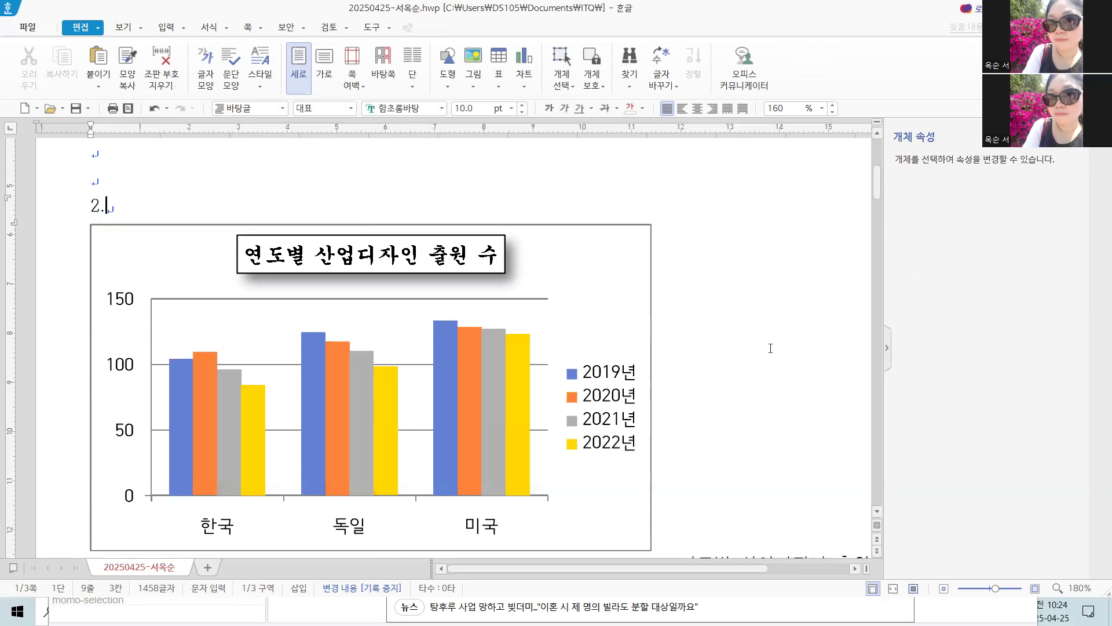
- Check the chart conditions and sample output in 한글(A형)_문제지.pdf, and add a primary vertical axis title to the Hangul chart
key("Hangul")
scroll(322, 317, "down", 3)
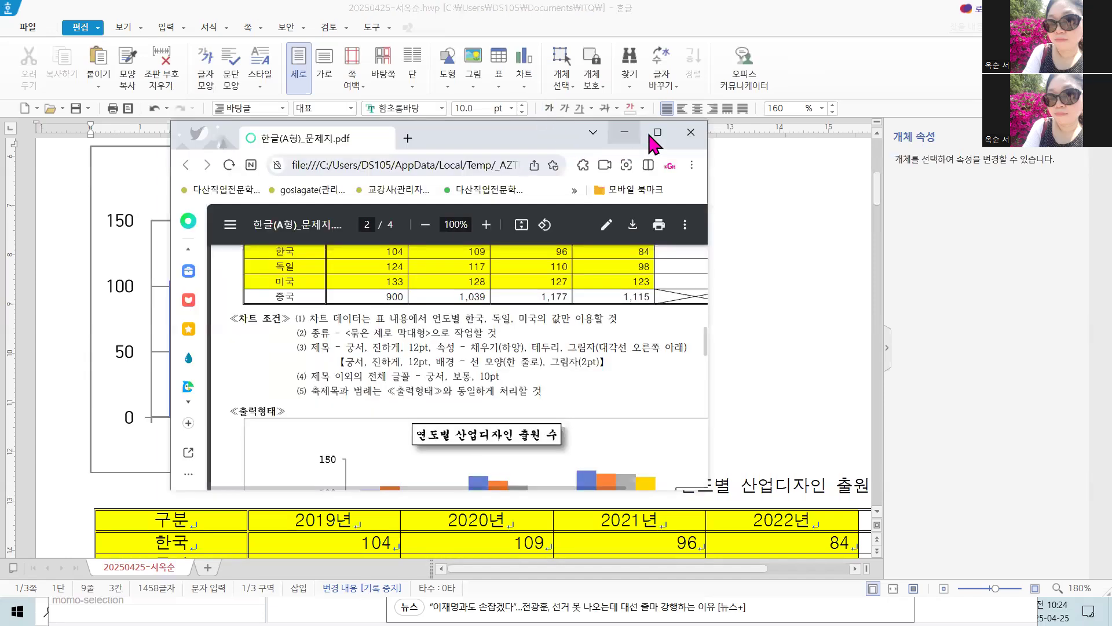
left_click(647, 129)
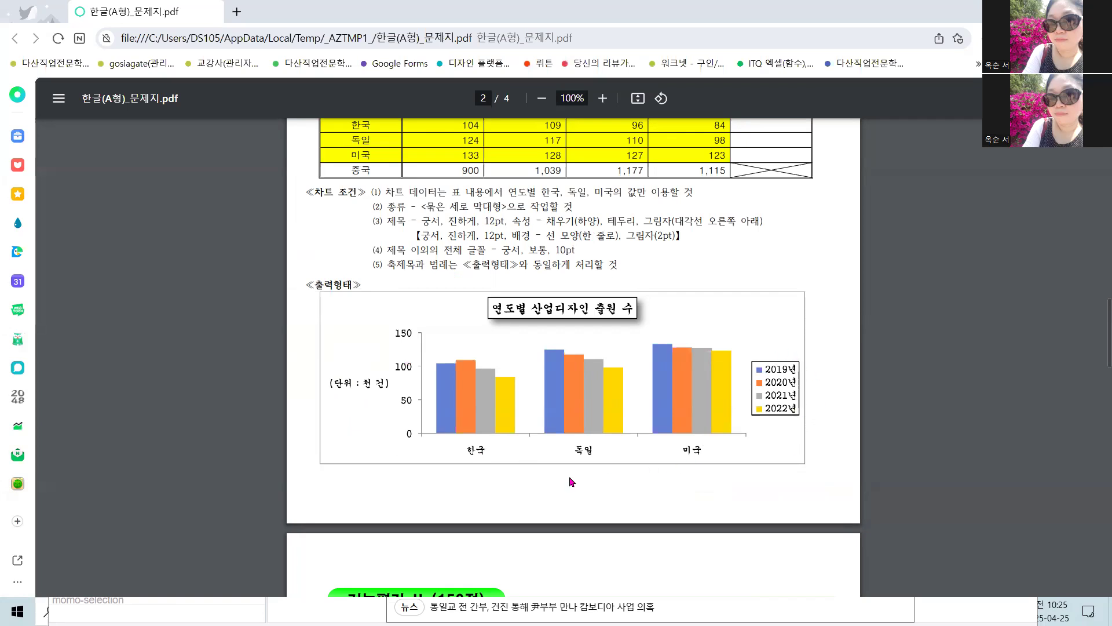
key("alt+Tab")
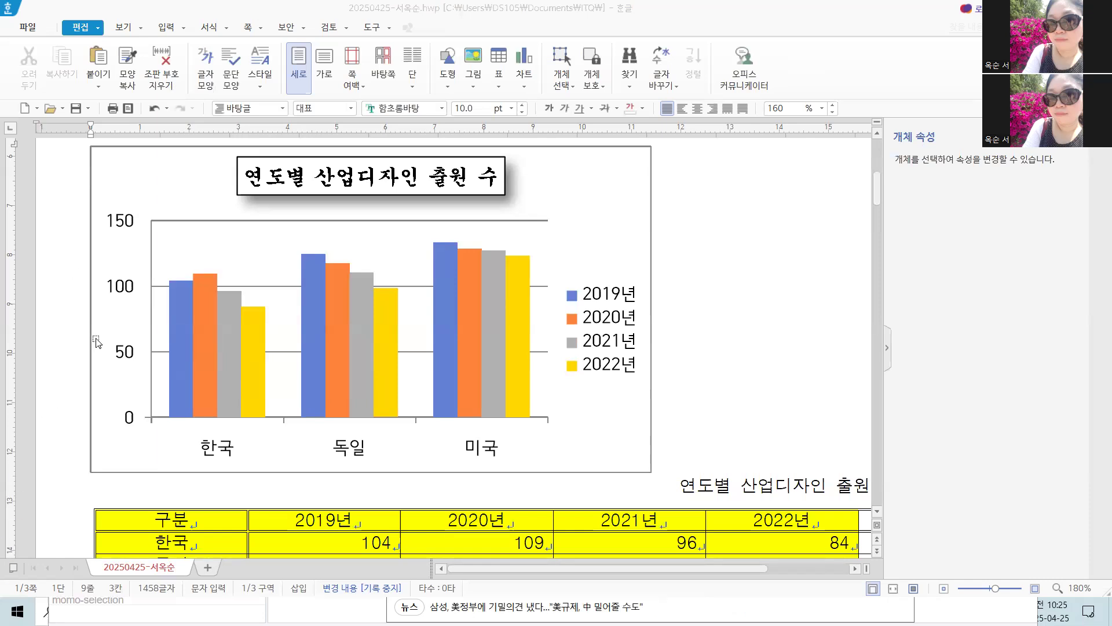
left_click(150, 171)
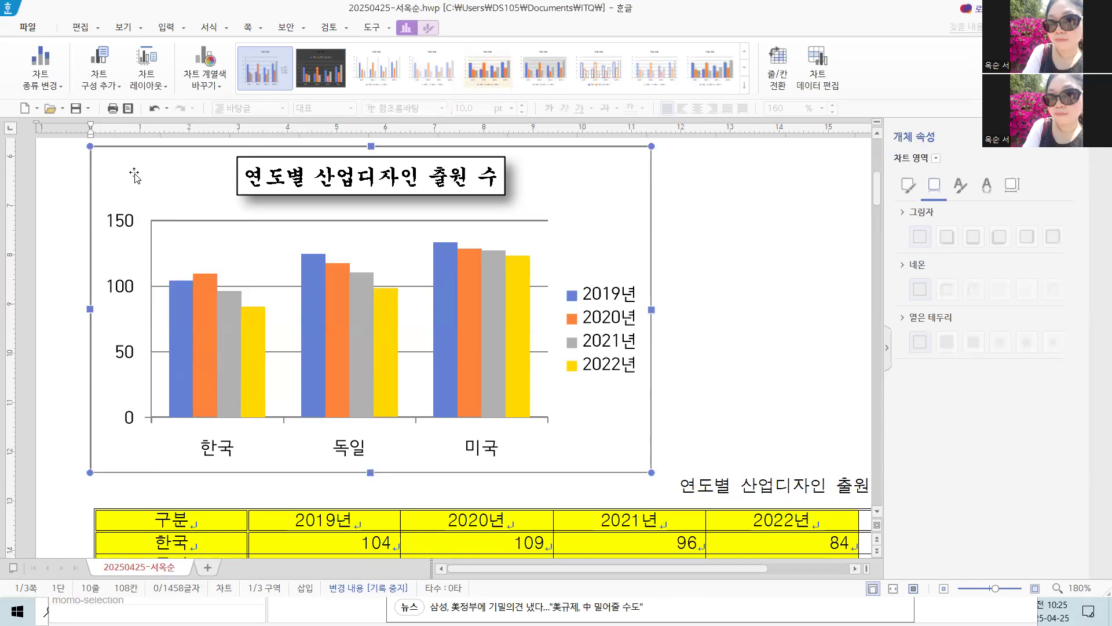
left_click(106, 89)
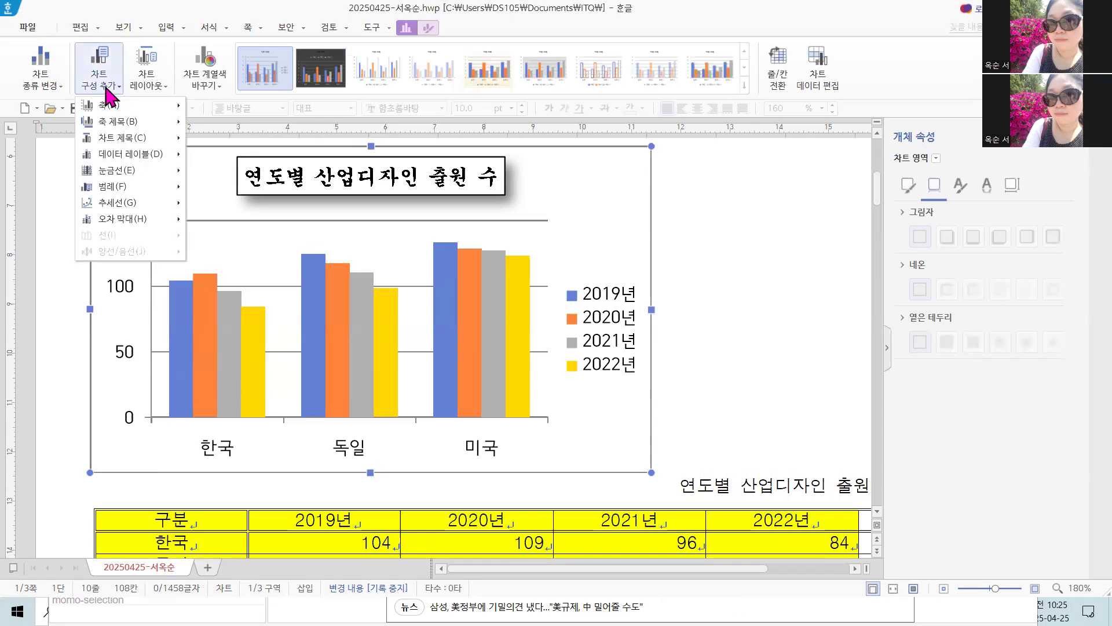
mouse_move(107, 125)
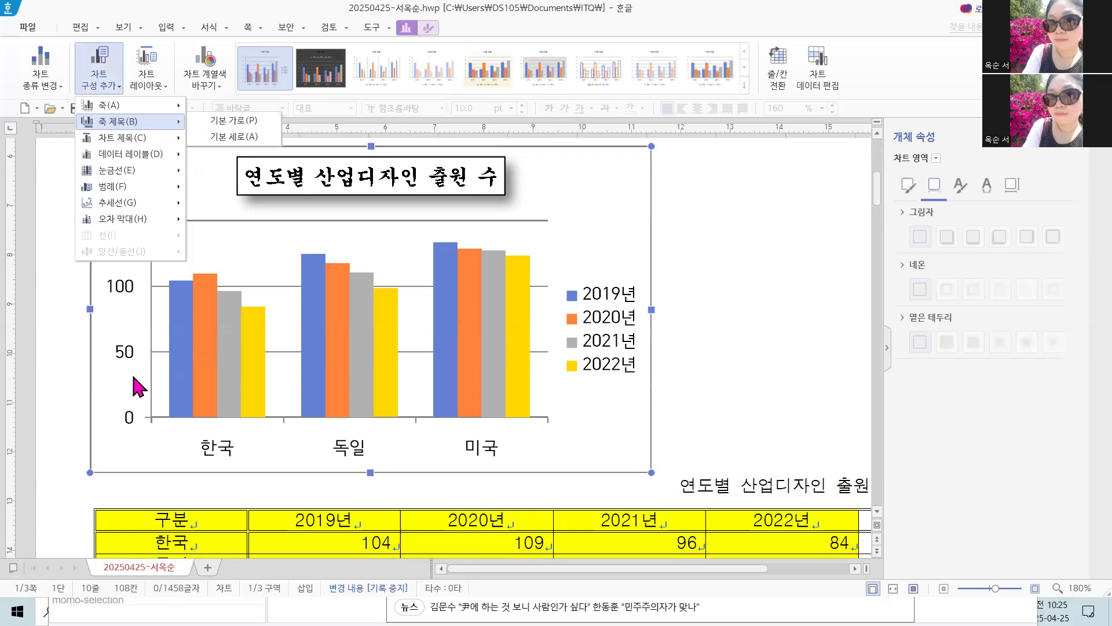
left_click(255, 138)
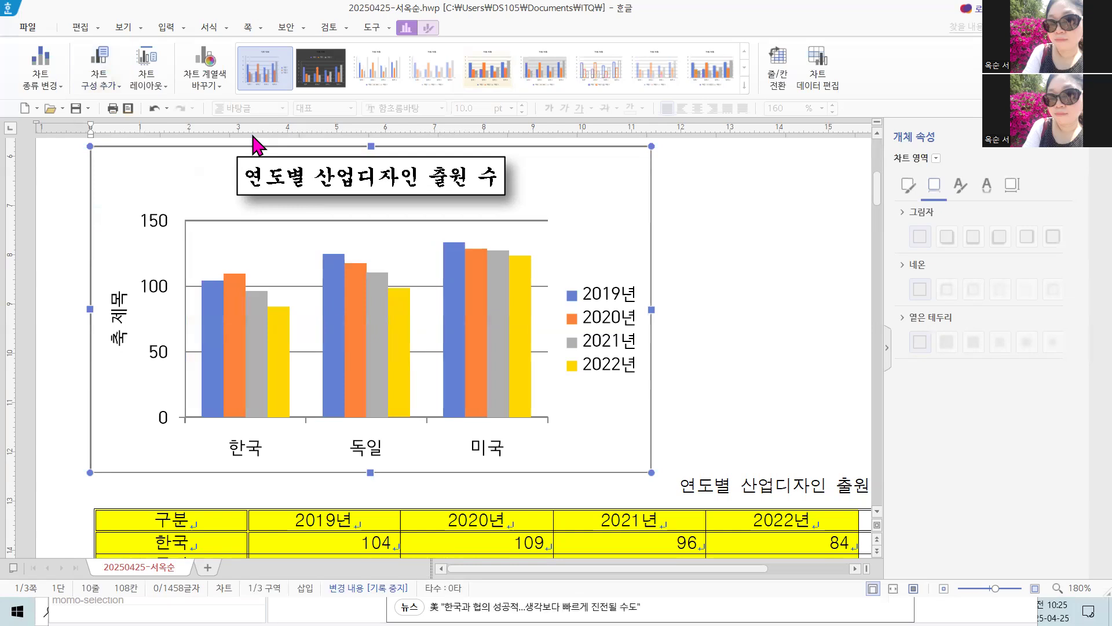
- Set the value axis title's text direction to horizontal (가로)
left_click(129, 317)
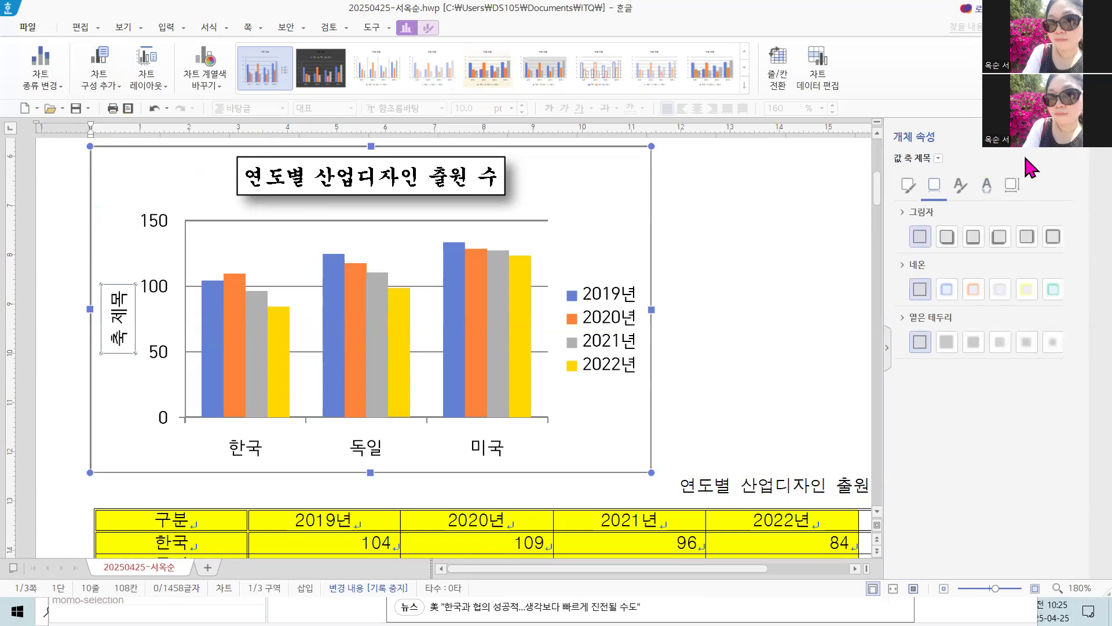
left_click(1012, 184)
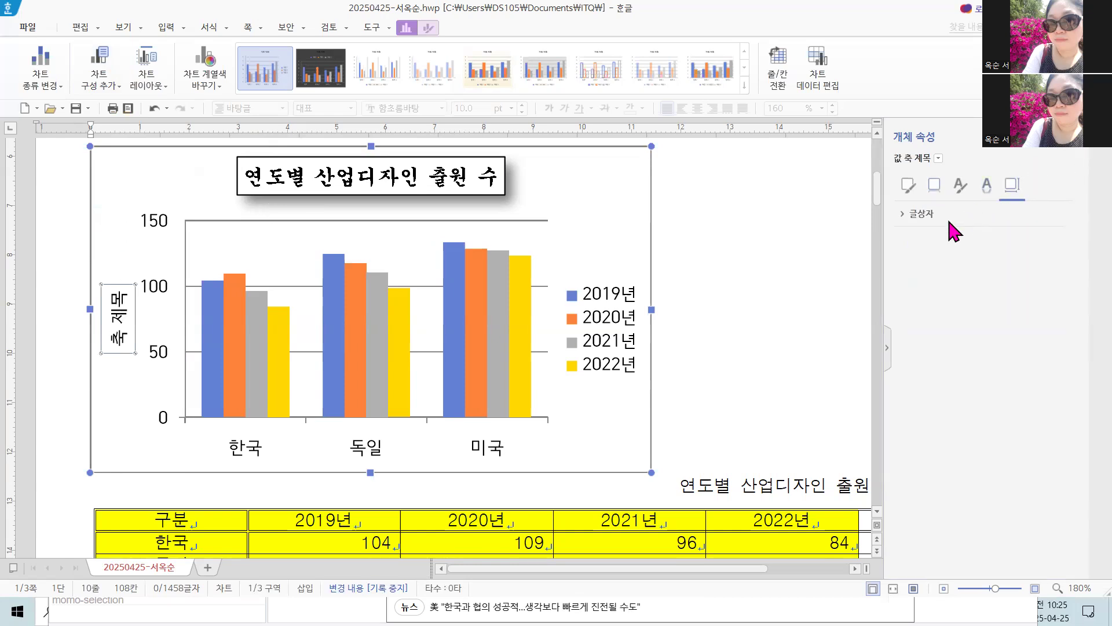
left_click(921, 213)
left_click(1054, 240)
left_click(1022, 257)
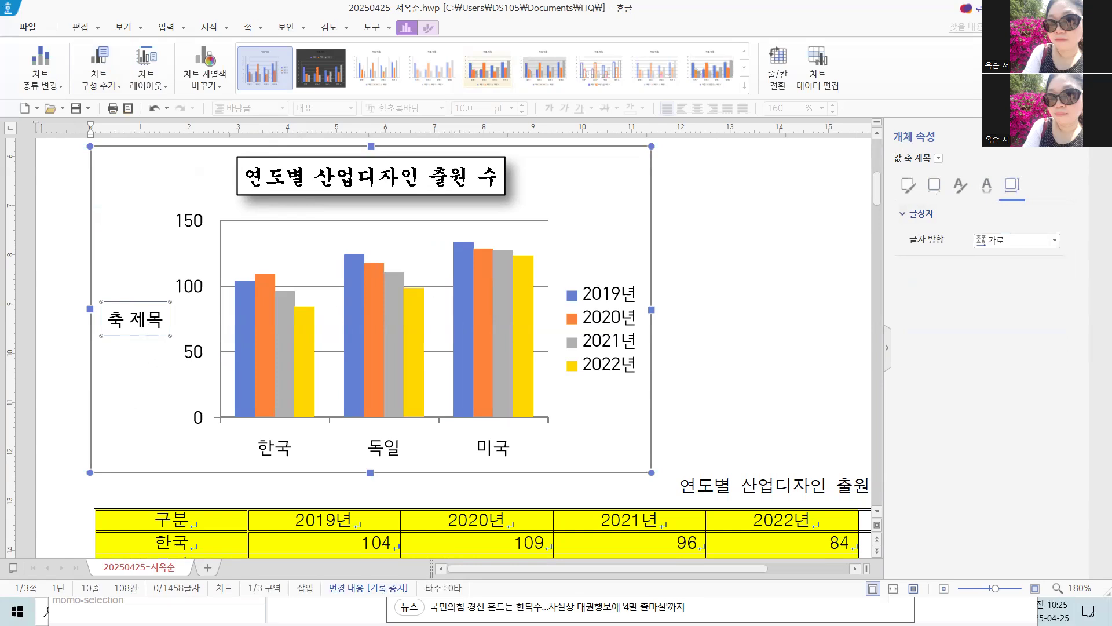
- Replace the value axis title text with "(단위 : 천 건)"
right_click(140, 325)
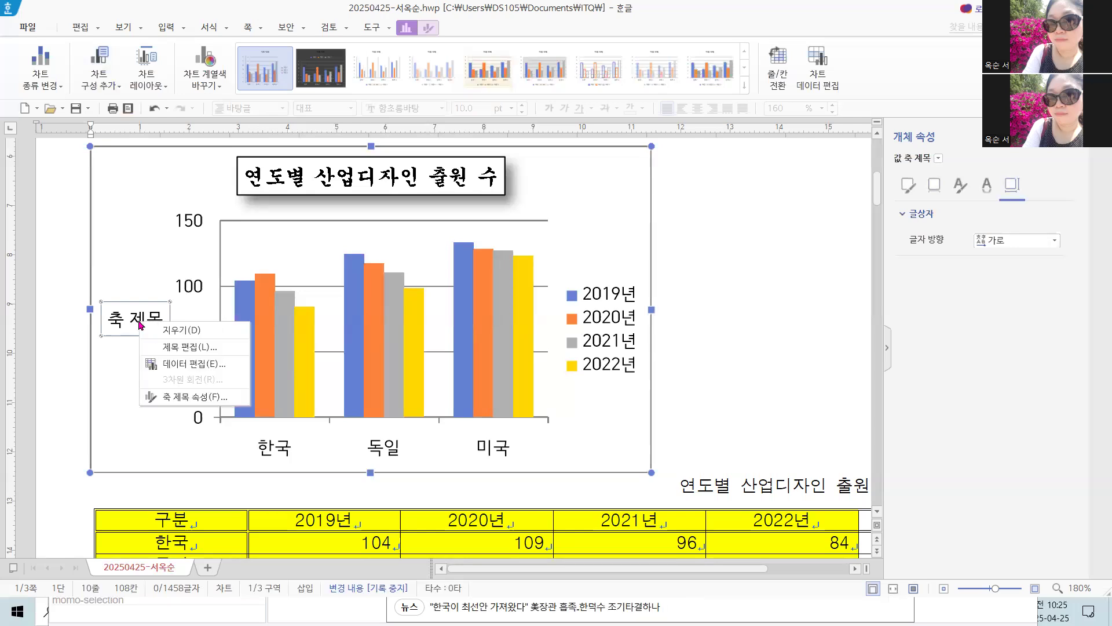
left_click(171, 348)
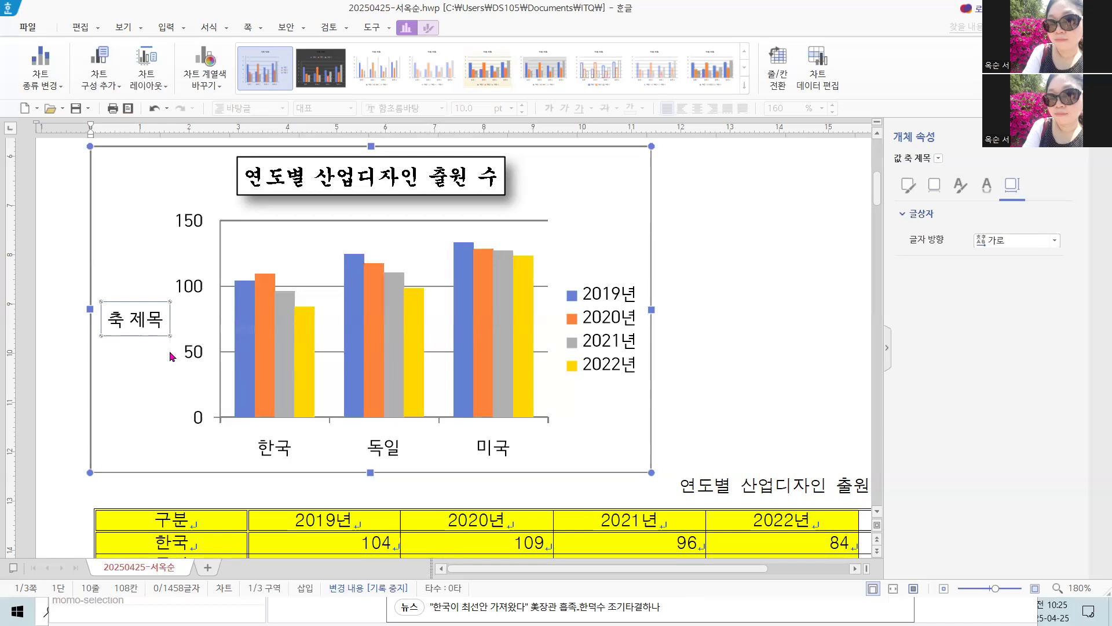
type("(단위")
type(" :")
type(" 천 건")
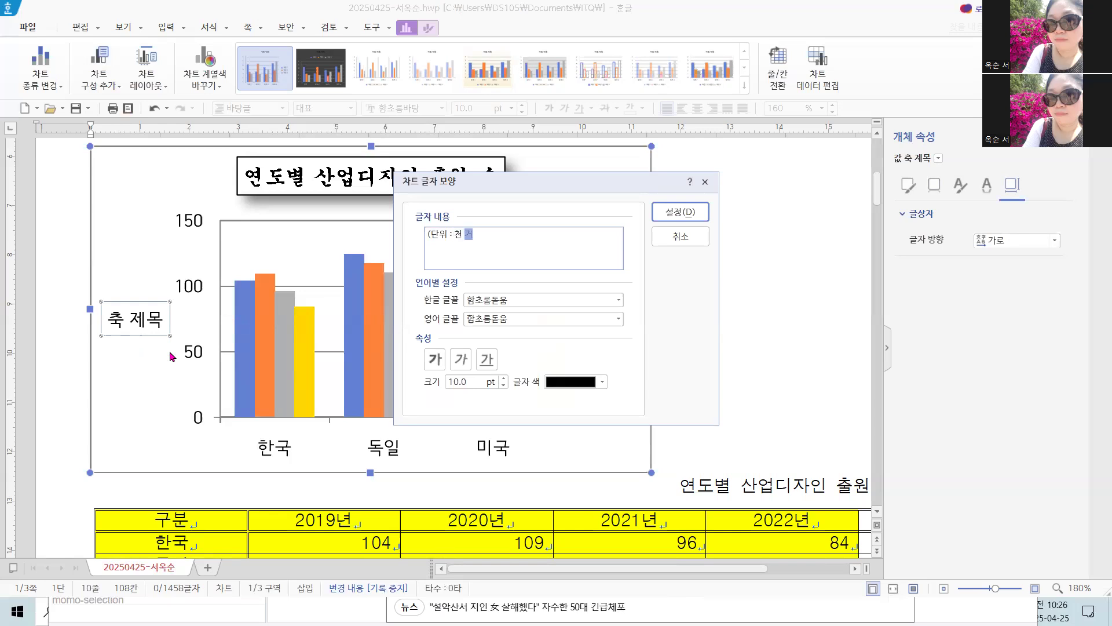
type(")")
- Set the axis title's Korean and English fonts to 궁서 and apply the changes
left_click(549, 300)
scroll(566, 355, "up", 4)
left_click(504, 314)
left_click(504, 318)
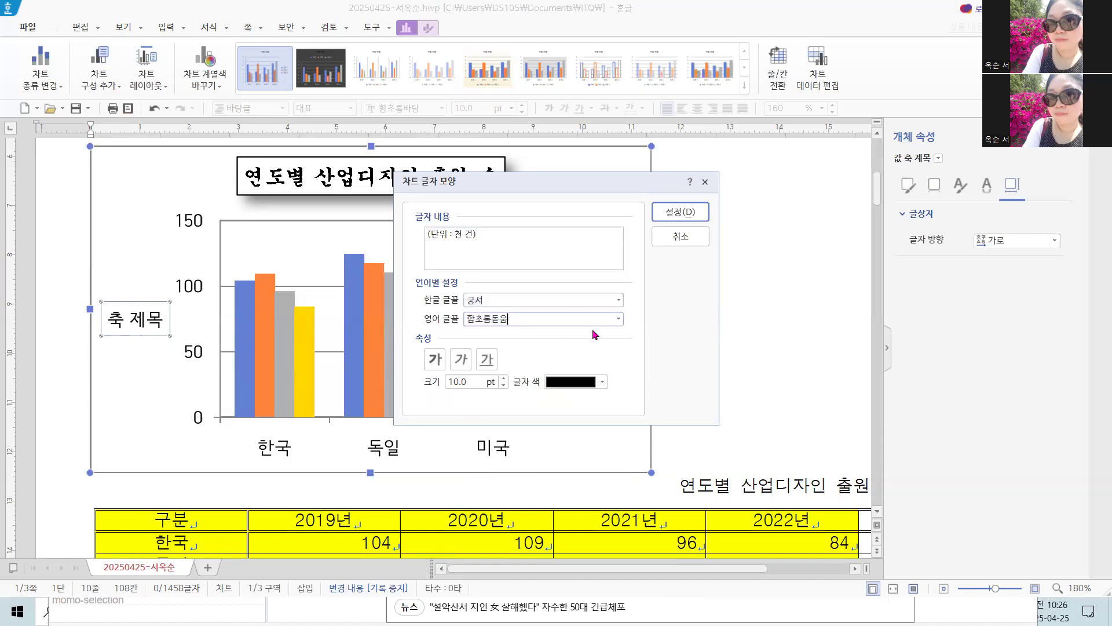
left_click(618, 319)
scroll(520, 360, "up", 5)
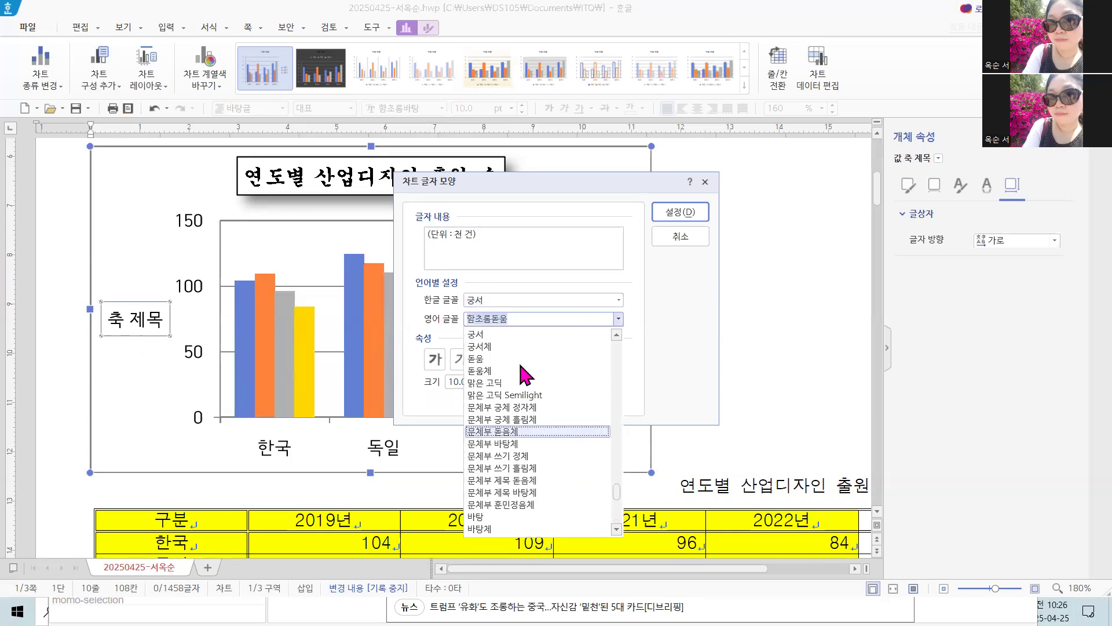
left_click(509, 331)
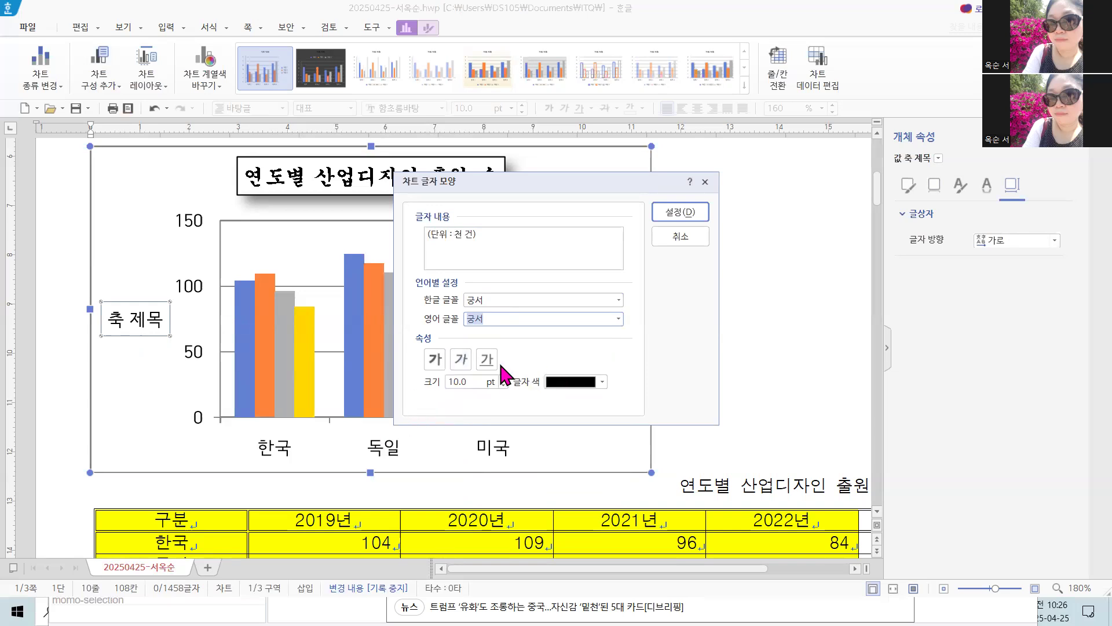
left_click(666, 214)
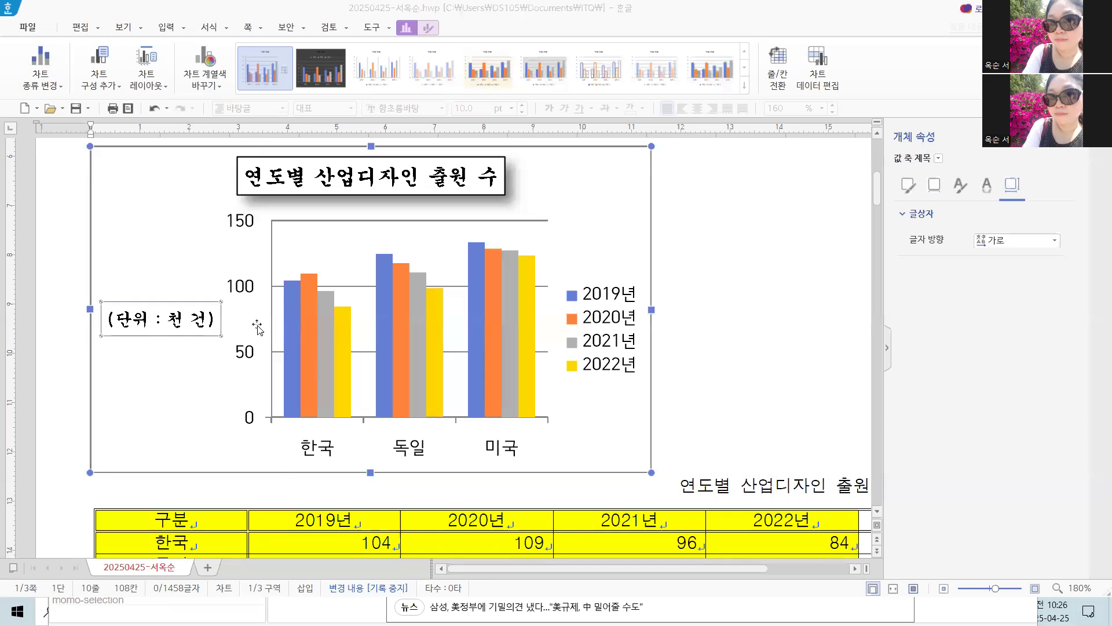
- Set the Korean and English fonts of the chart's value axis labels to 궁서 and apply the changes
left_click(244, 354)
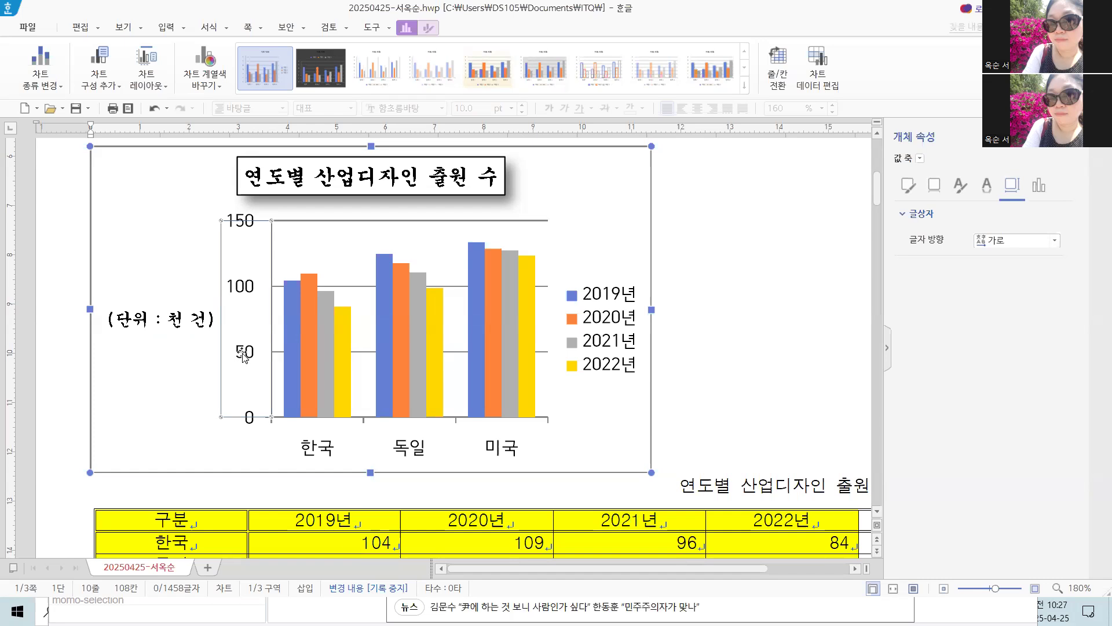
right_click(244, 355)
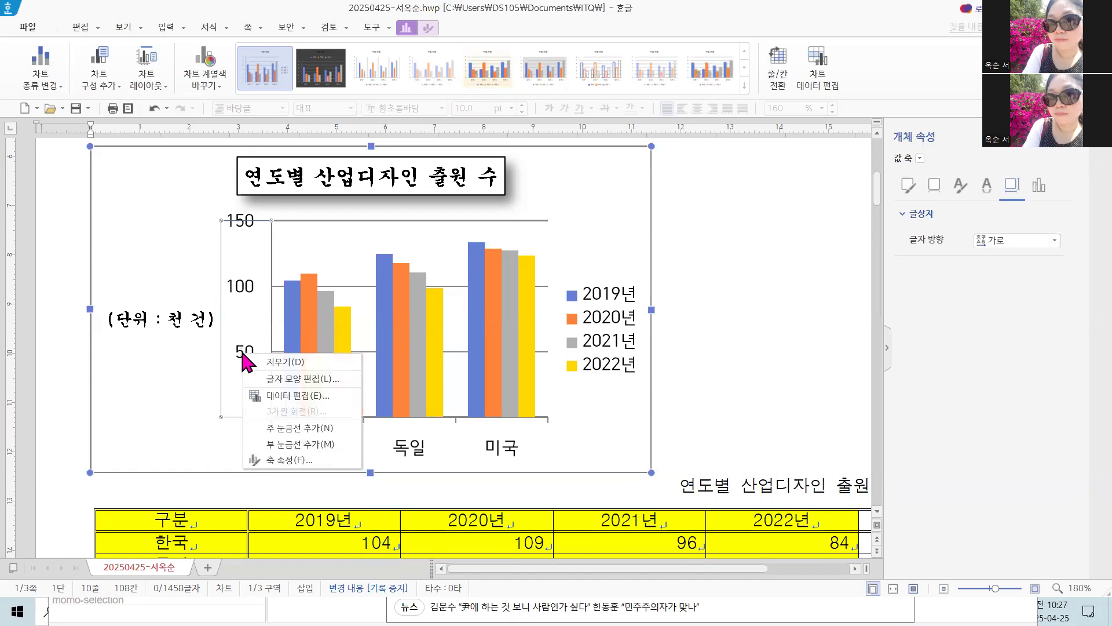
left_click(267, 379)
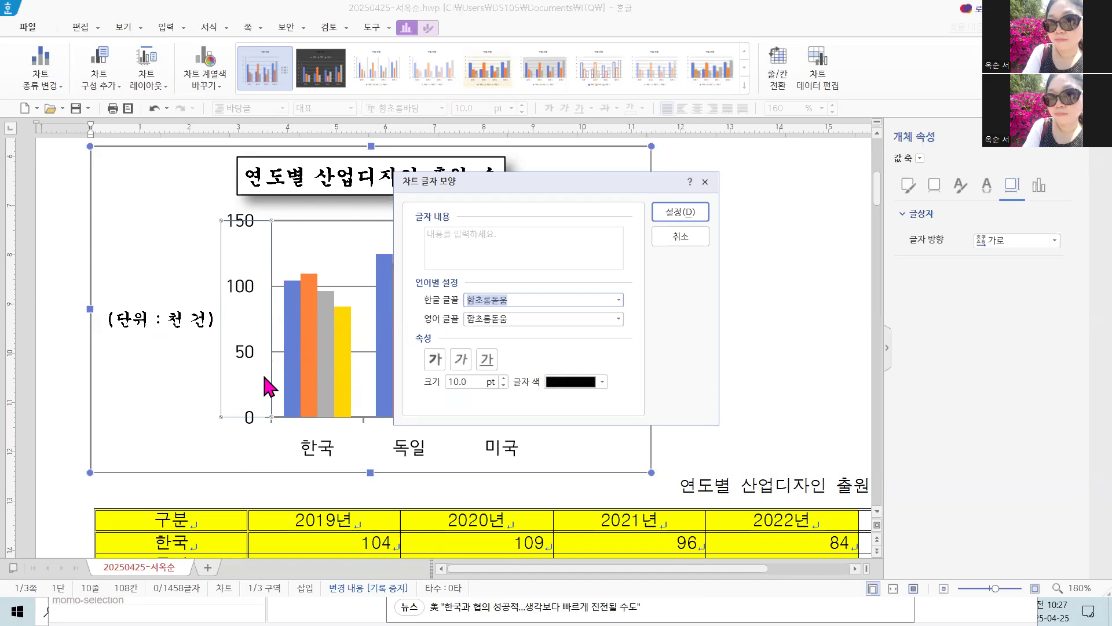
left_click(619, 299)
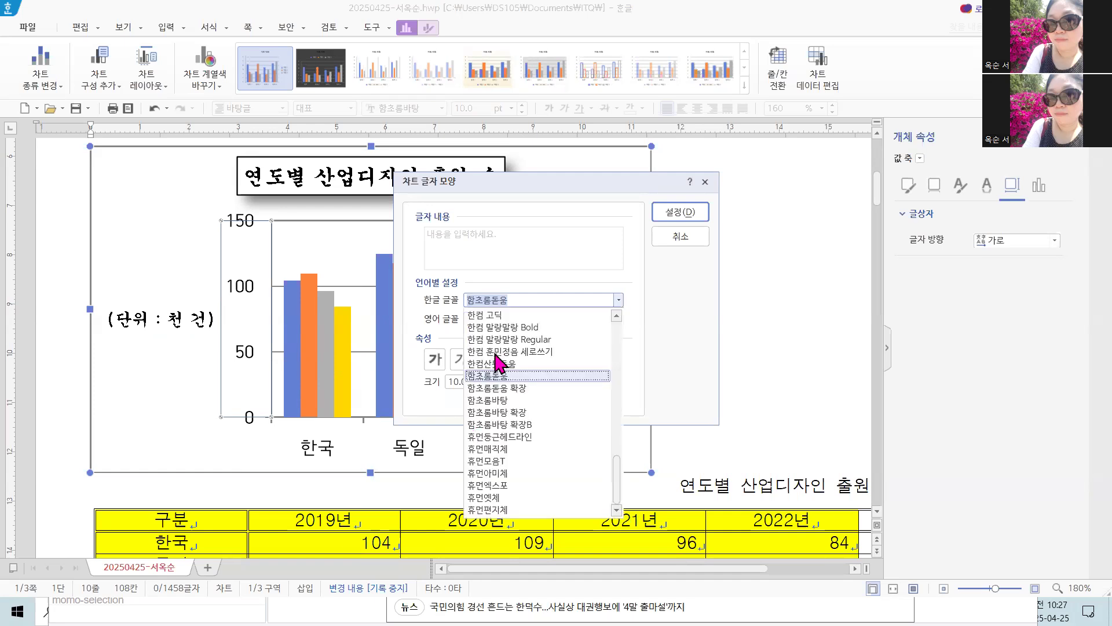
scroll(495, 359, "up", 5)
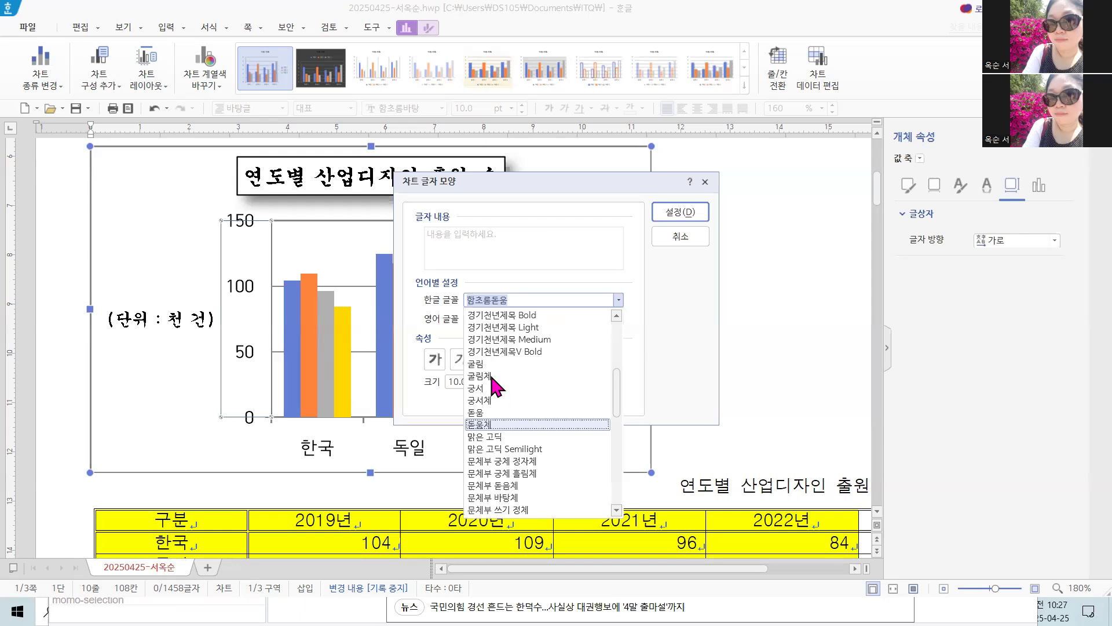
left_click(497, 402)
left_click(619, 319)
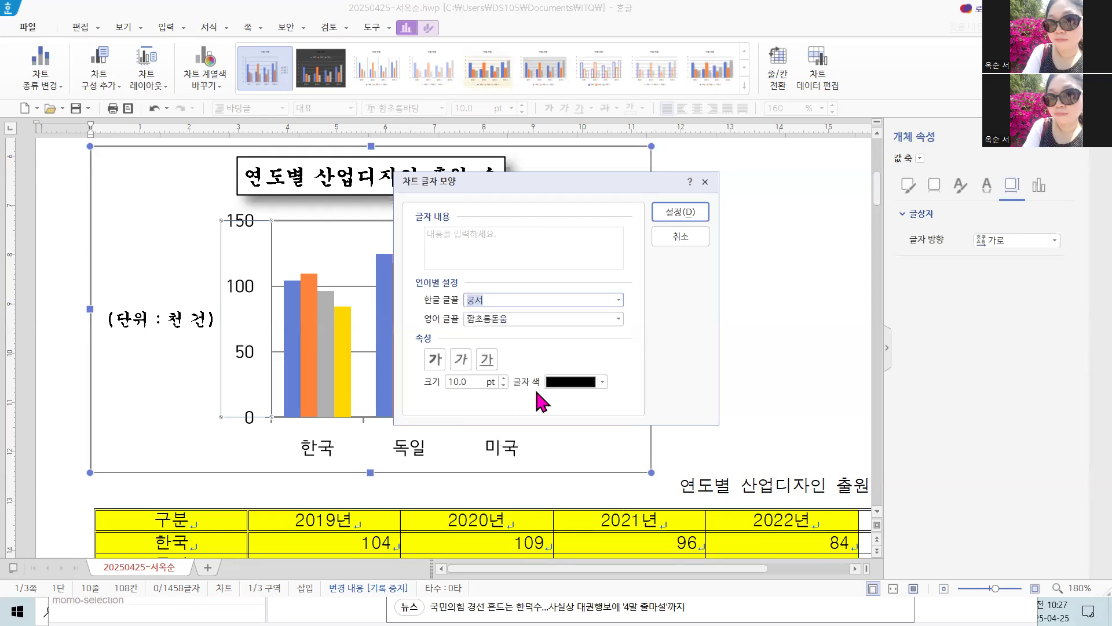
scroll(499, 399, "up", 10)
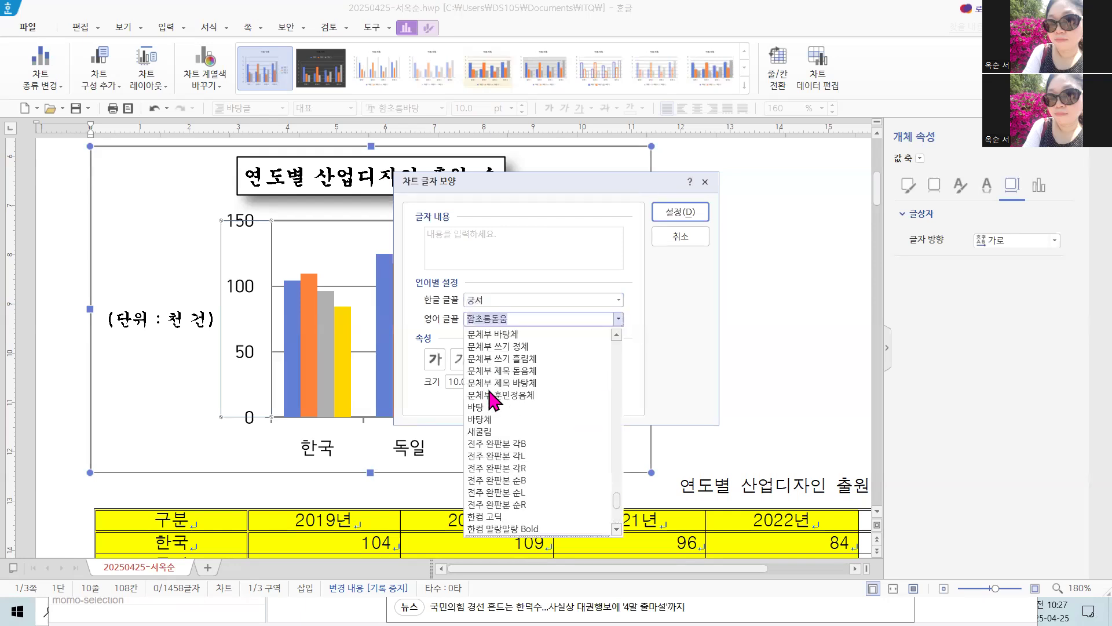
scroll(491, 370, "up", 3)
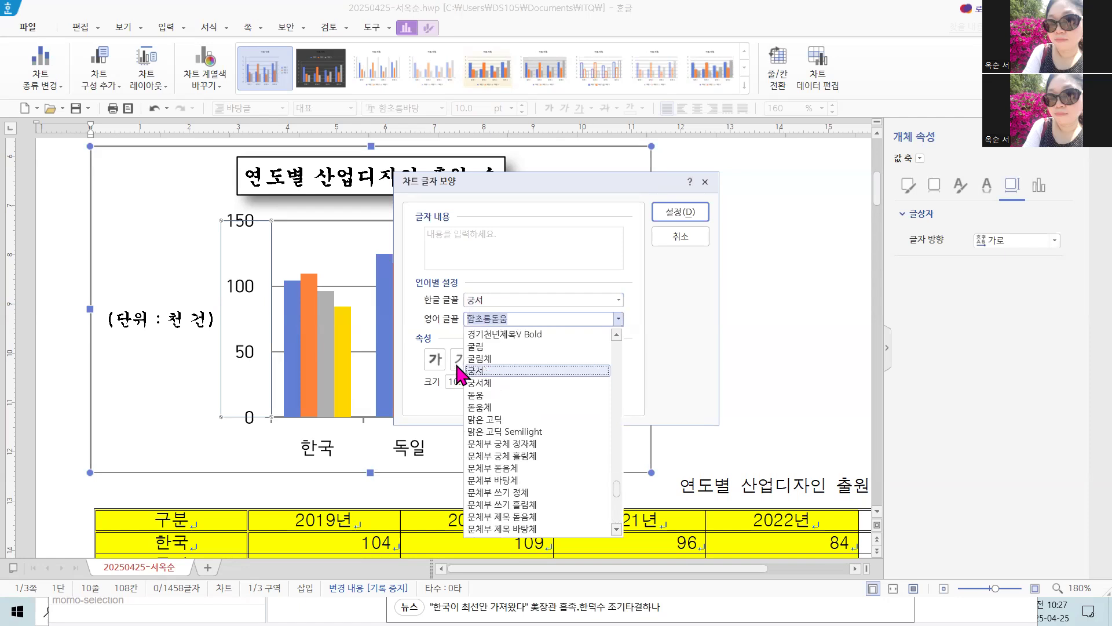
left_click(490, 374)
left_click(700, 212)
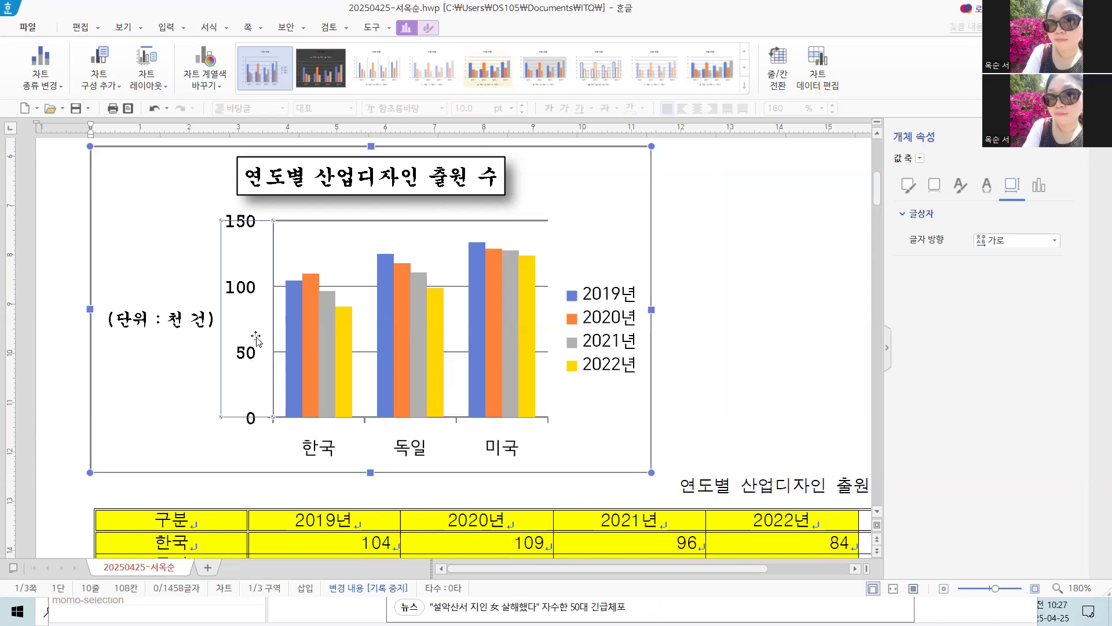
- Fix the value axis bounds at minimum 0 and maximum 150 with a major unit of 50, and deselect the chart
left_click(1045, 185)
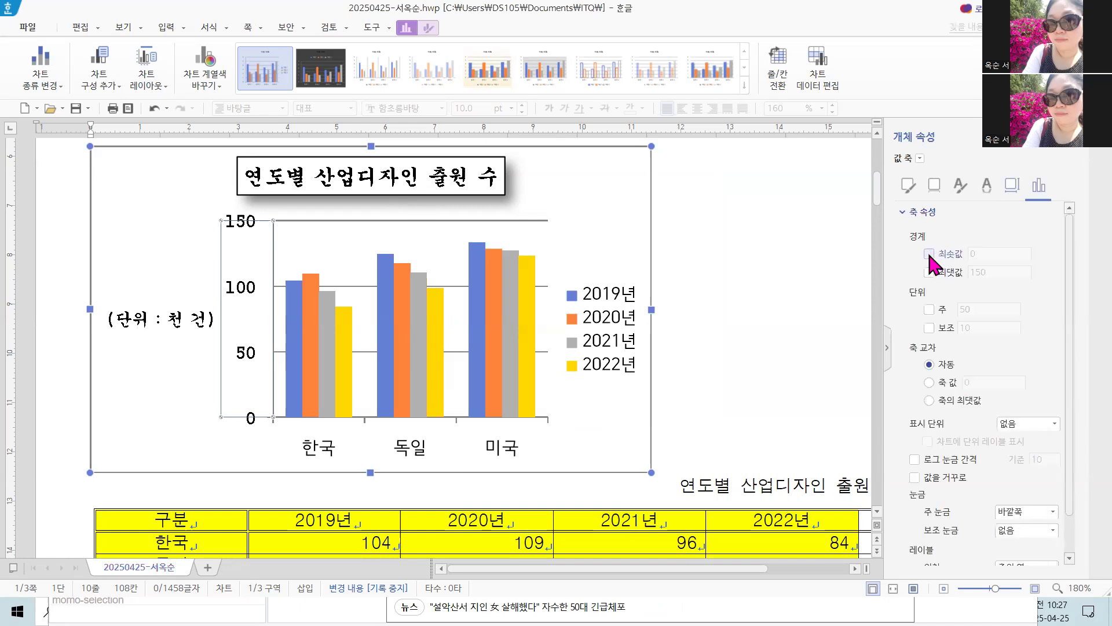
left_click(929, 254)
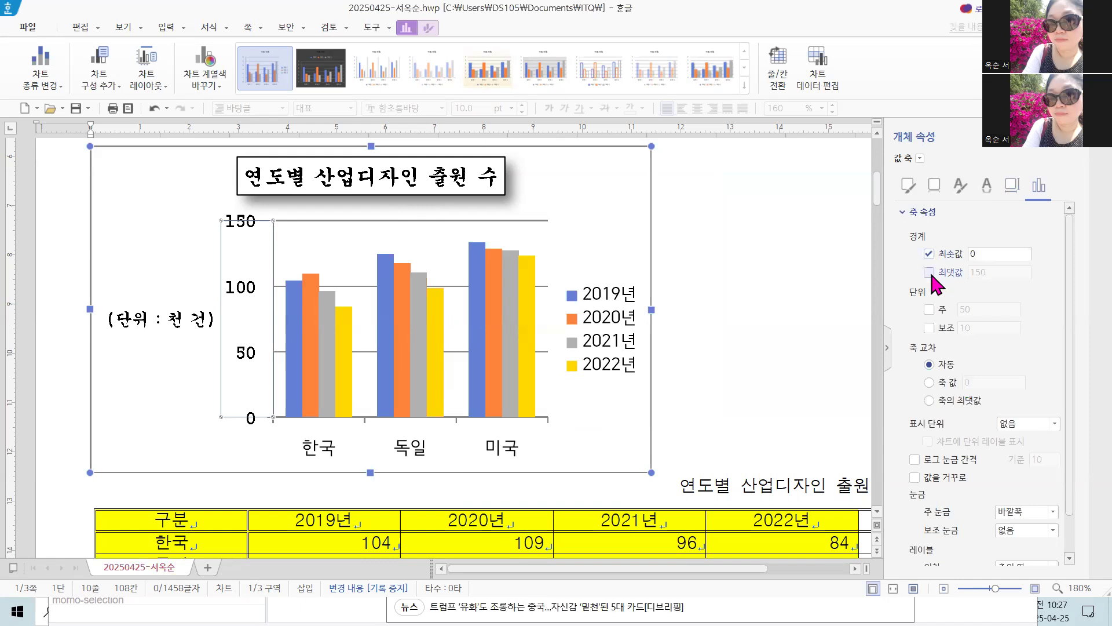
left_click(929, 272)
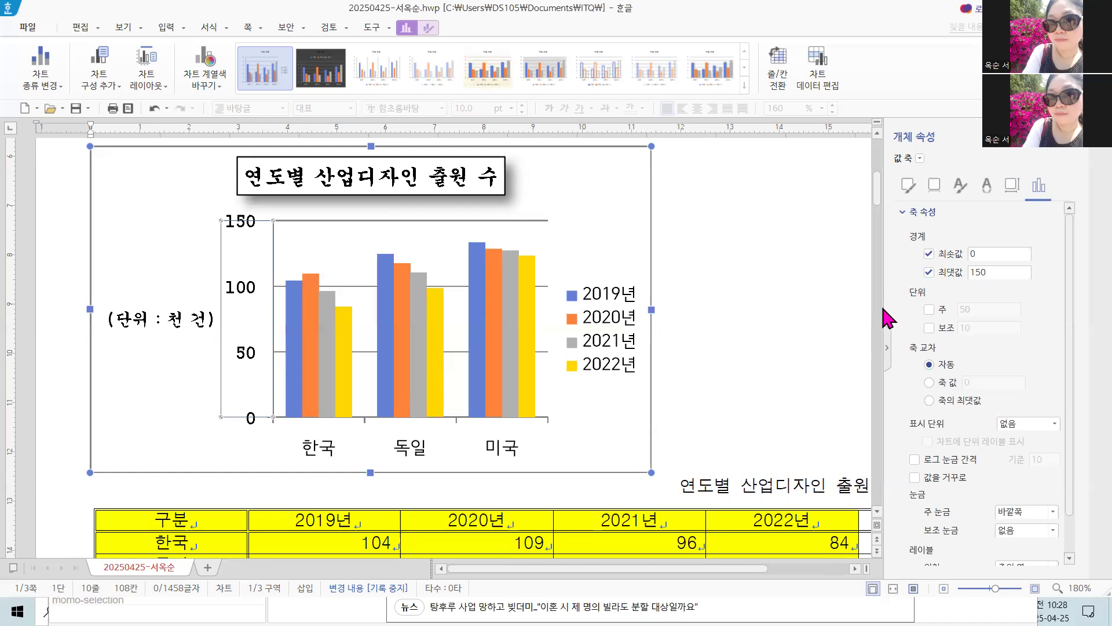
left_click(930, 310)
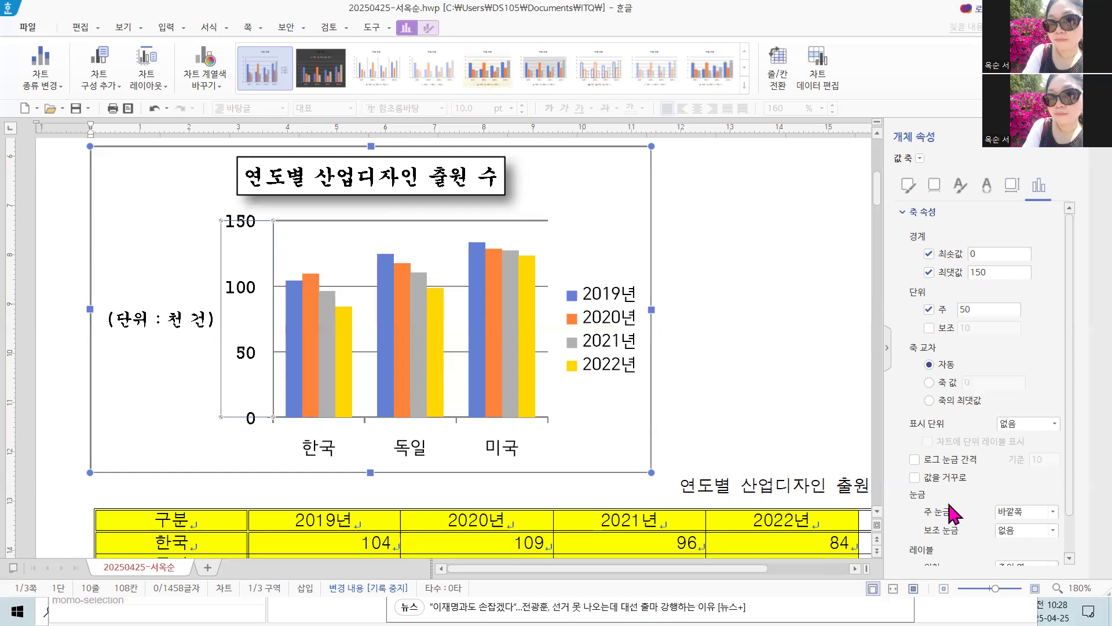
scroll(950, 513, "down", 1)
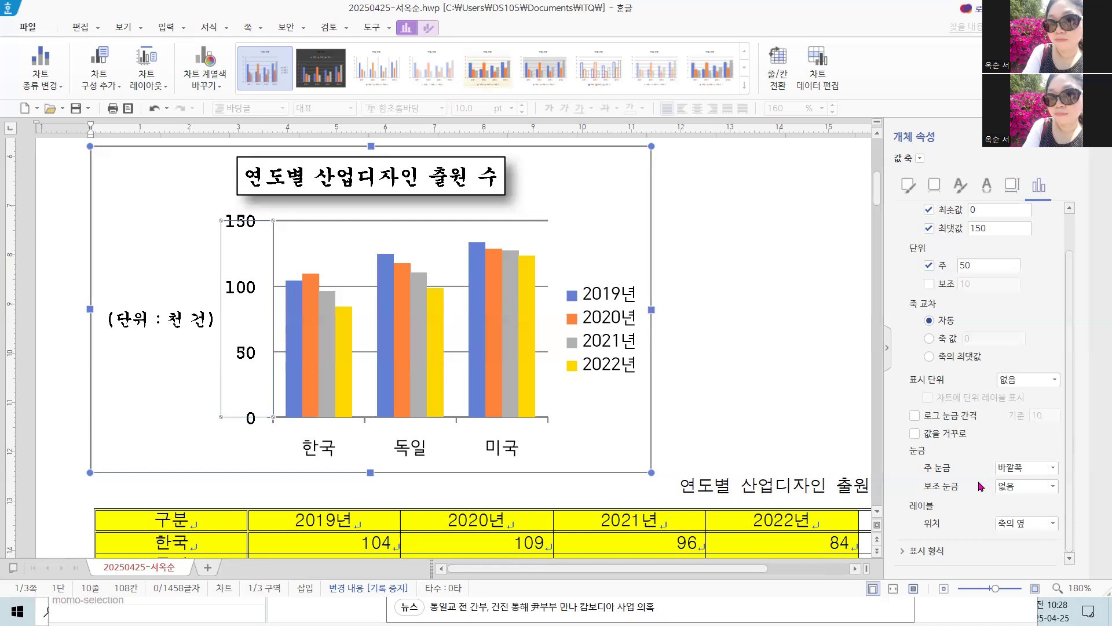
left_click(697, 231)
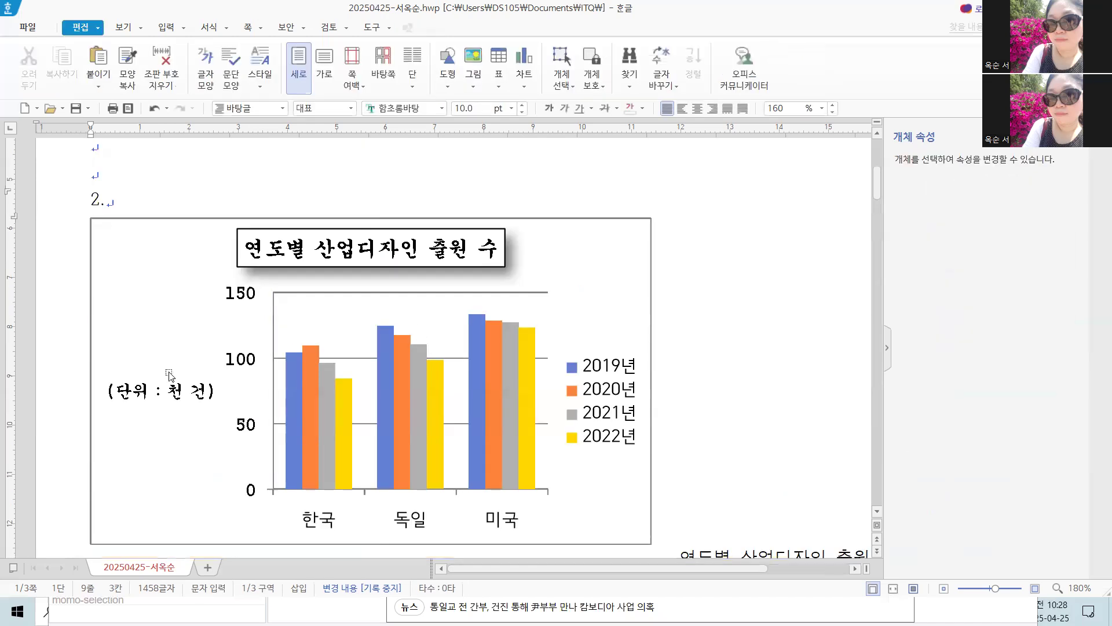
left_click(249, 362)
left_click(250, 362)
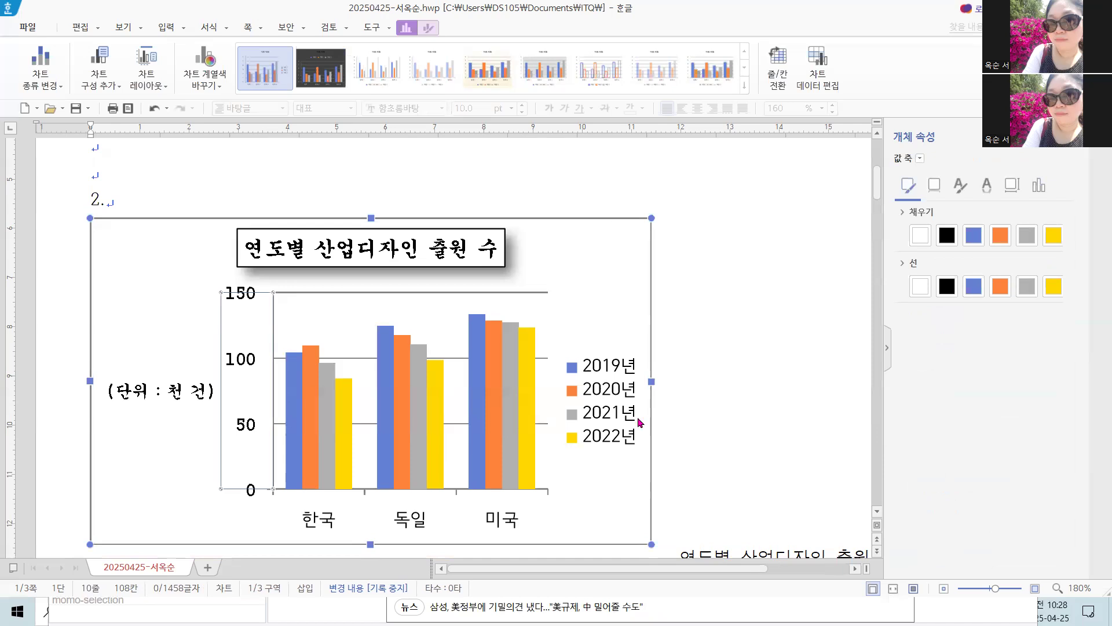
key("Escape")
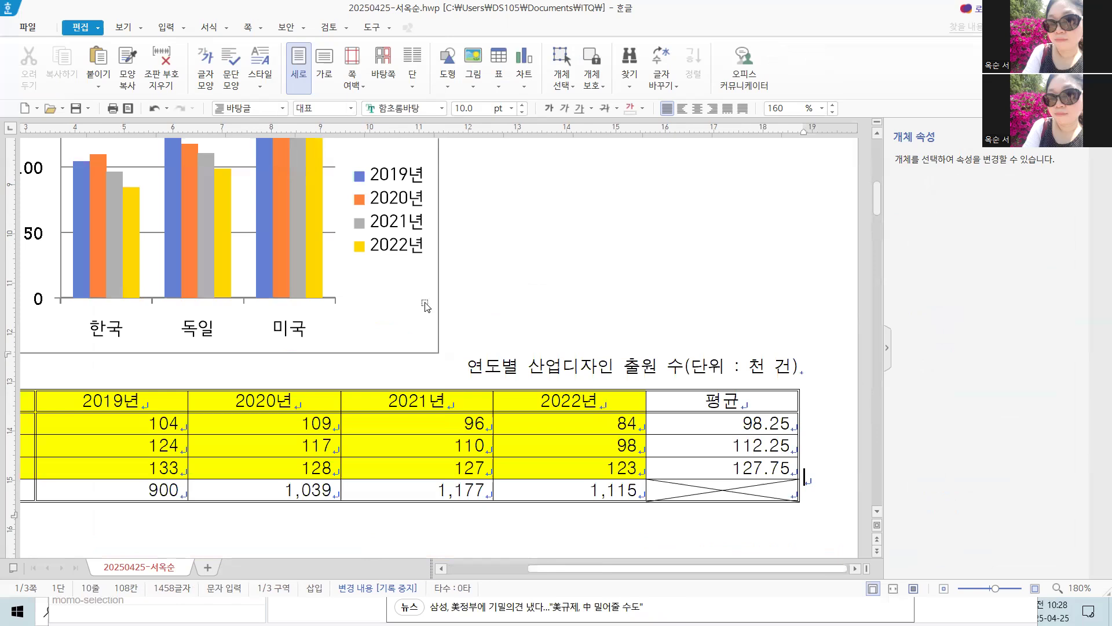
- Set the Korean and English fonts of the category axis labels (한국, 독일, 미국) to 궁서 and apply the changes
scroll(425, 307, "up", 2)
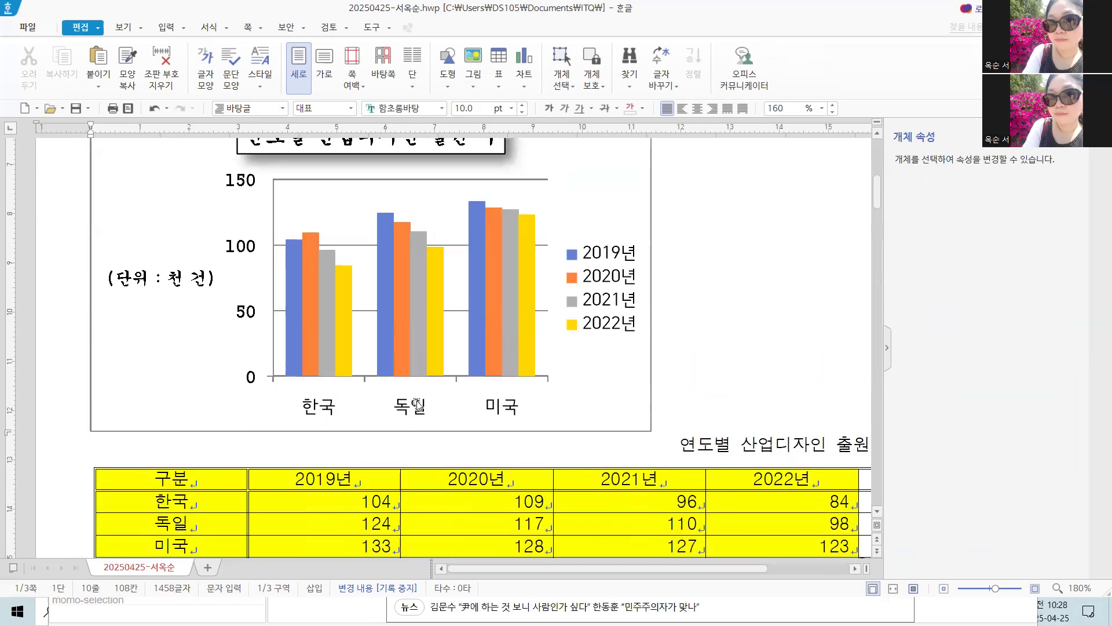
left_click(418, 407)
left_click(417, 409)
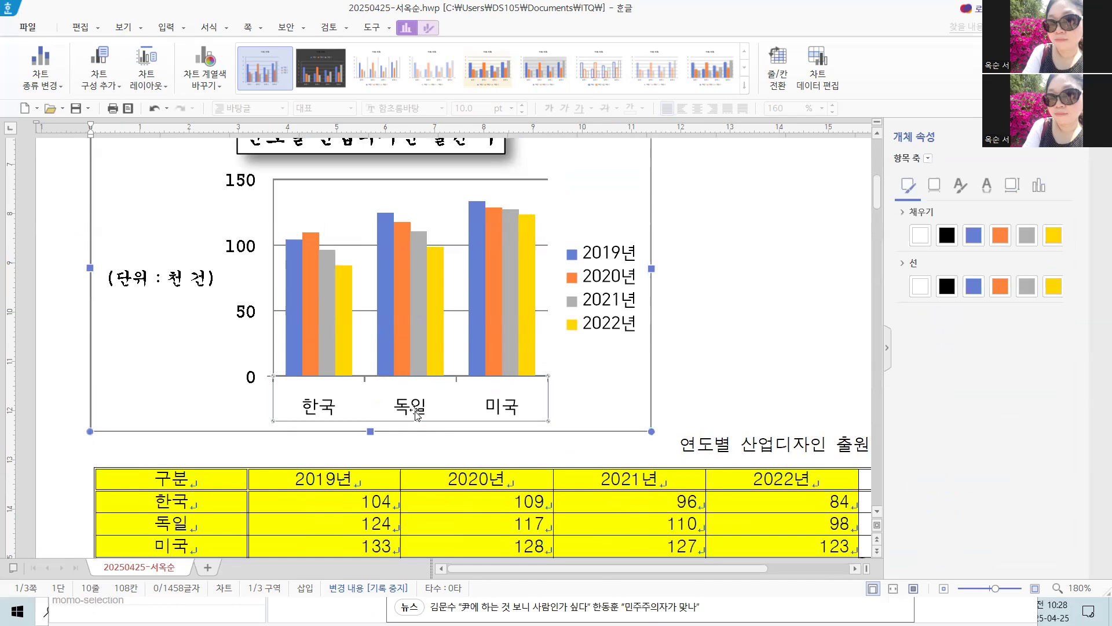
right_click(416, 411)
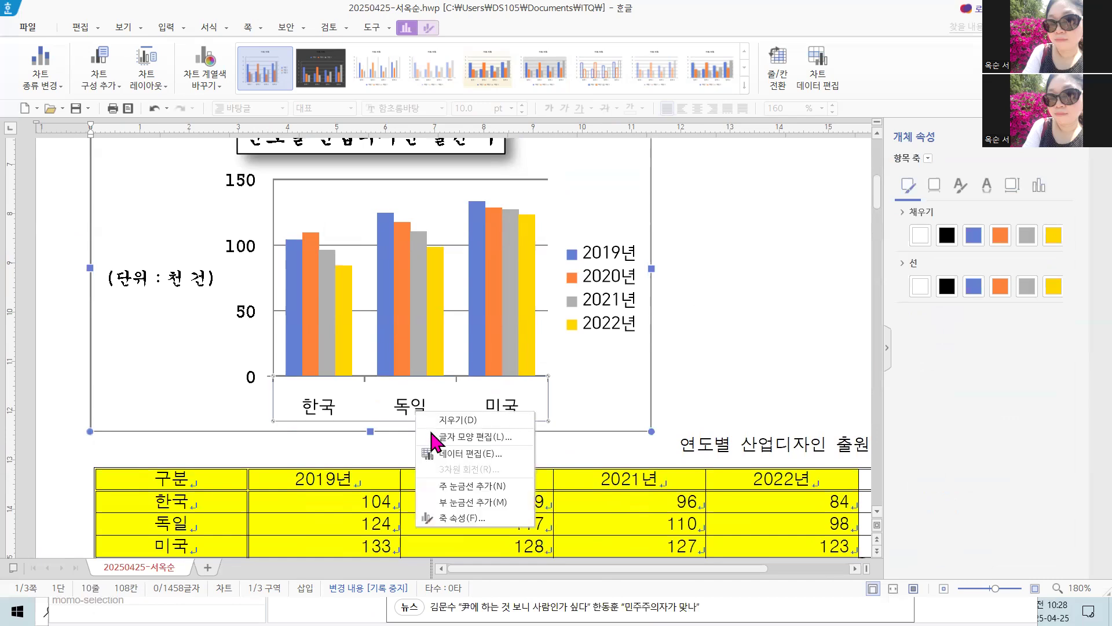
left_click(434, 438)
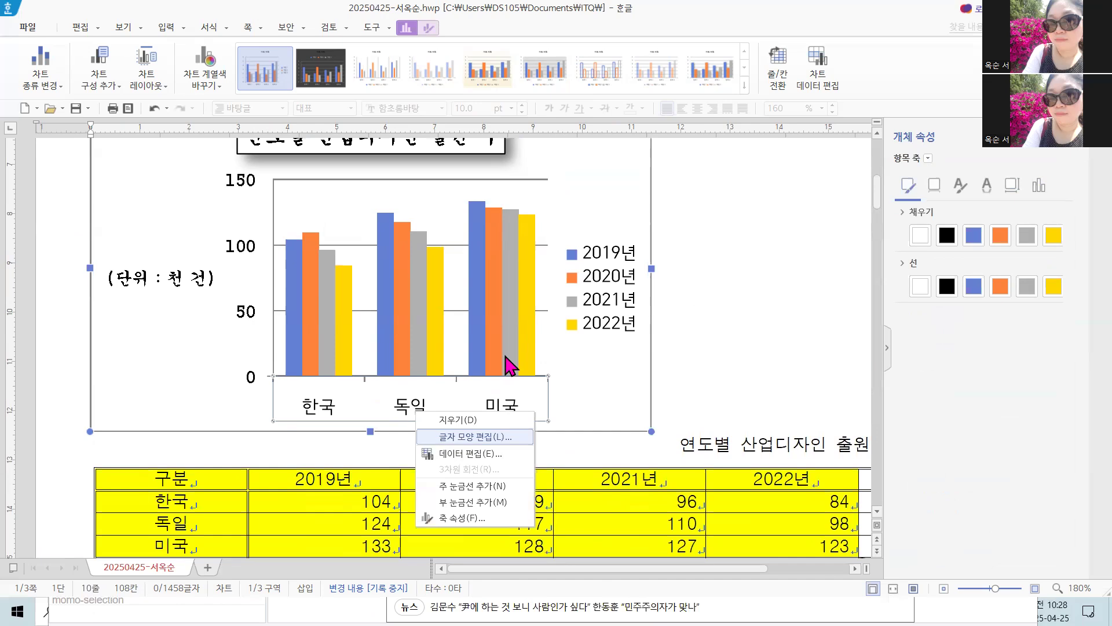
left_click(610, 303)
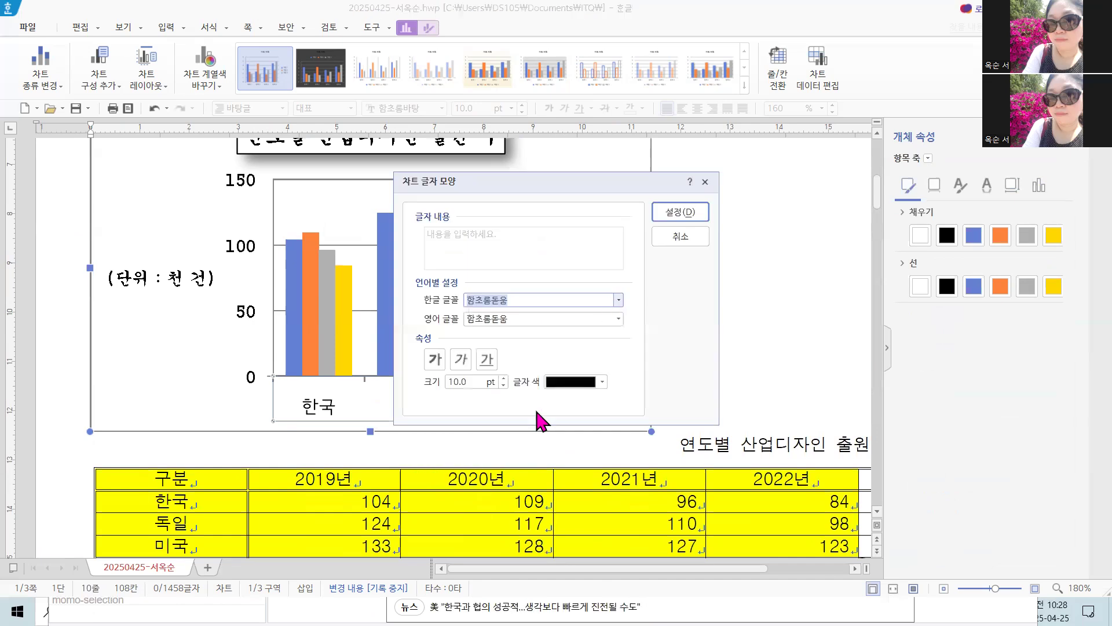
scroll(532, 406, "up", 7)
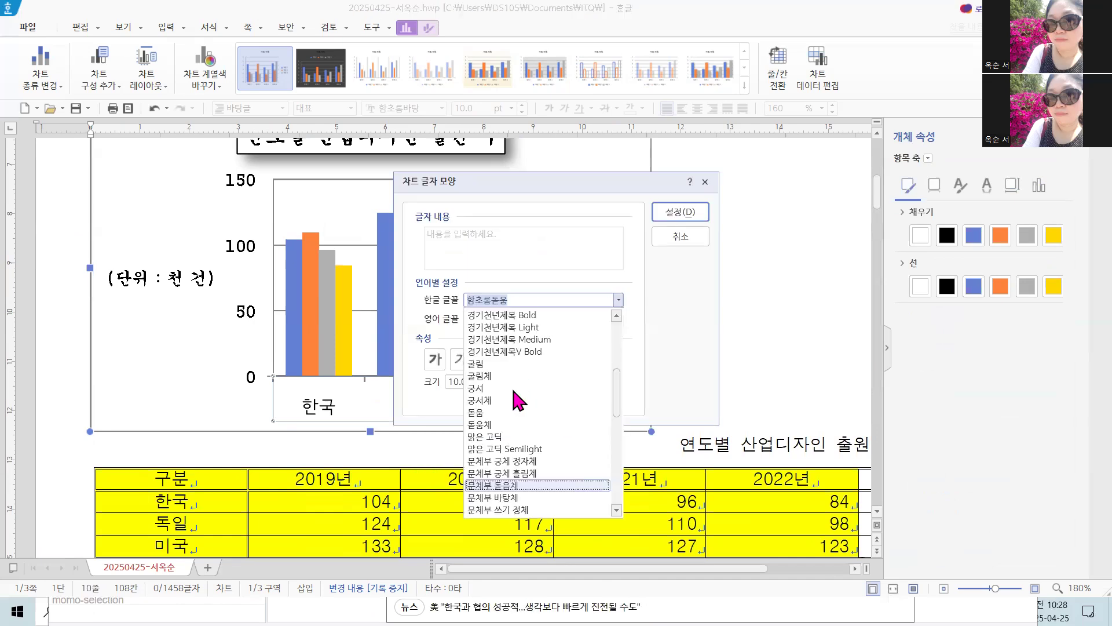
key("Return")
left_click(619, 319)
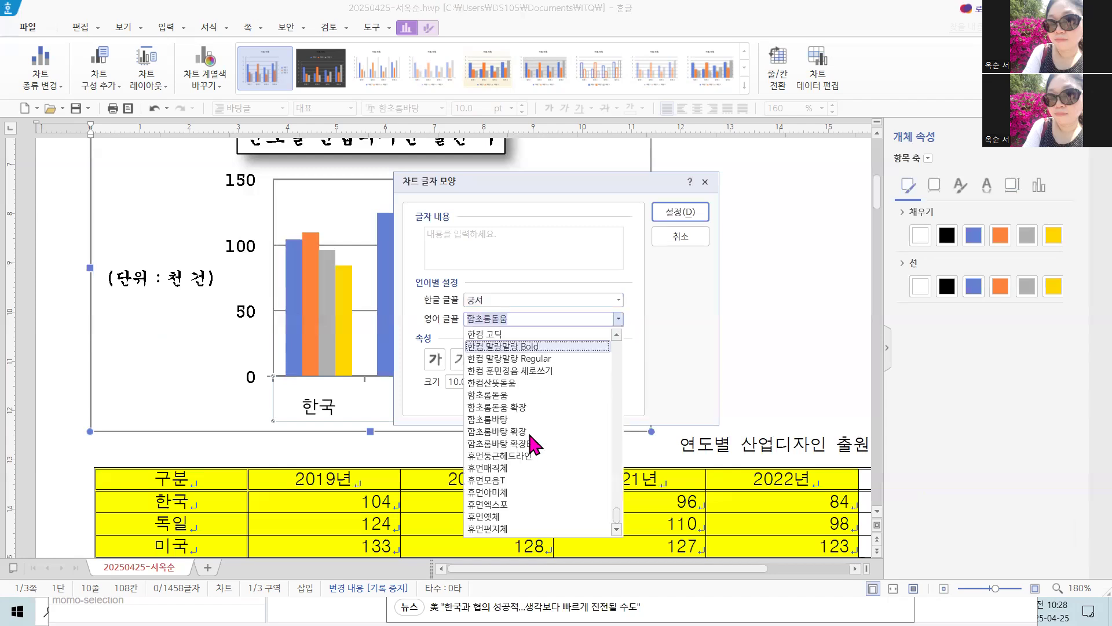
scroll(532, 443, "up", 10)
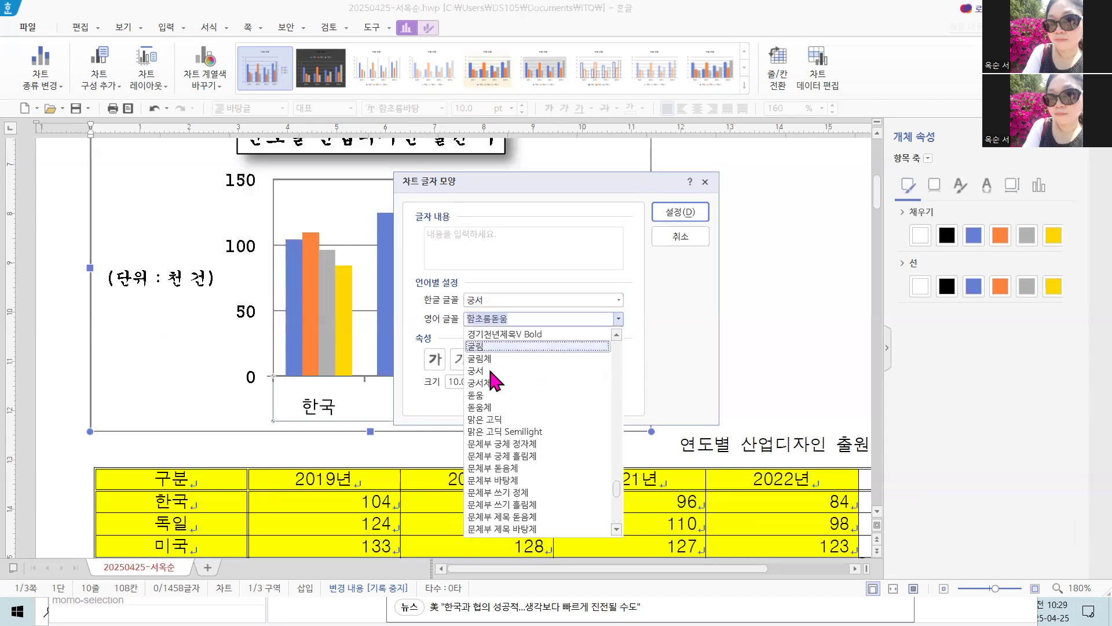
left_click(491, 371)
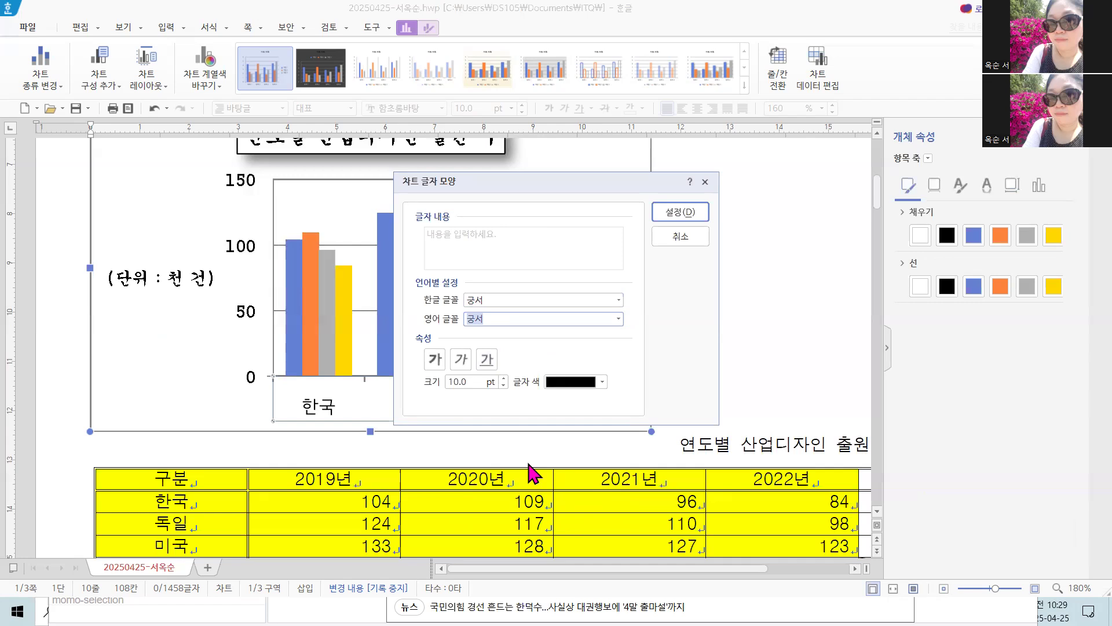
left_click(687, 215)
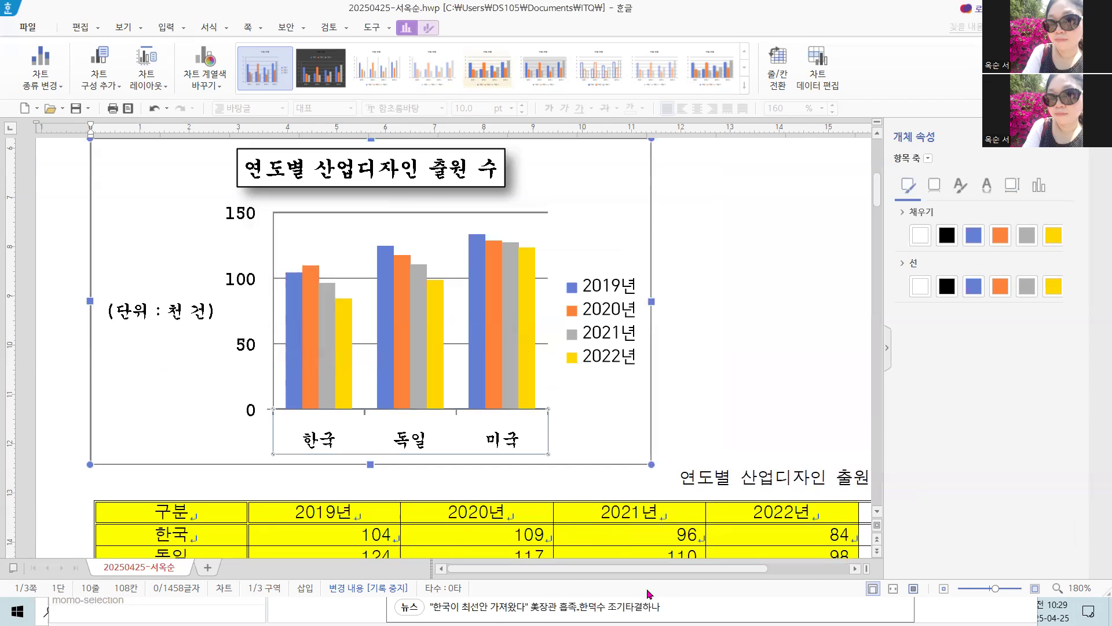
- Set the Korean and English fonts of the chart legend to 궁서 and apply the changes
left_click(603, 315)
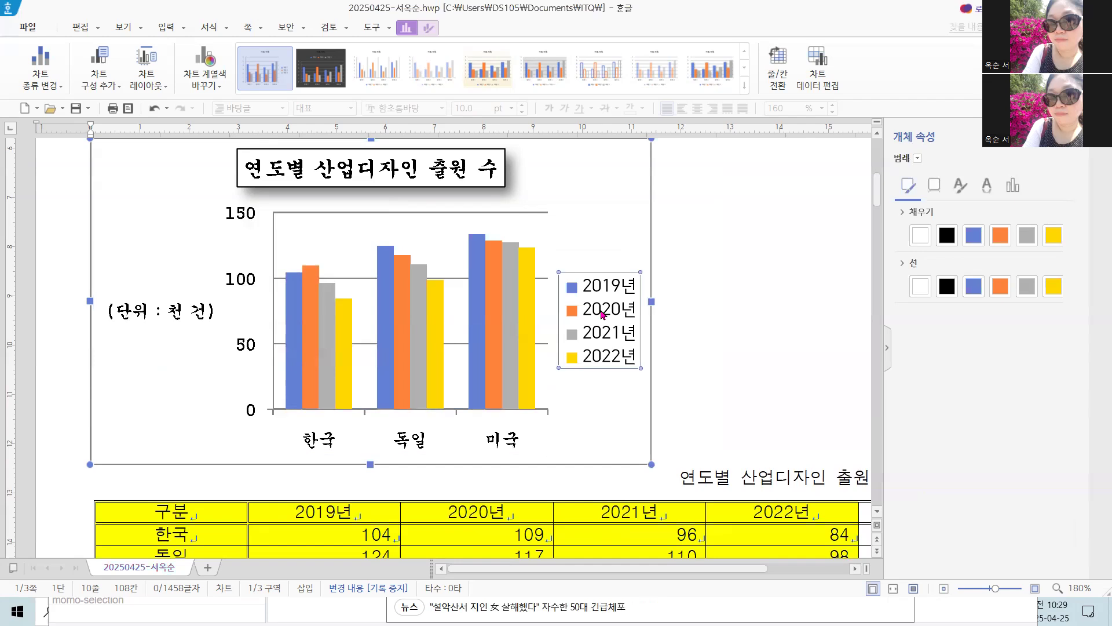
right_click(602, 313)
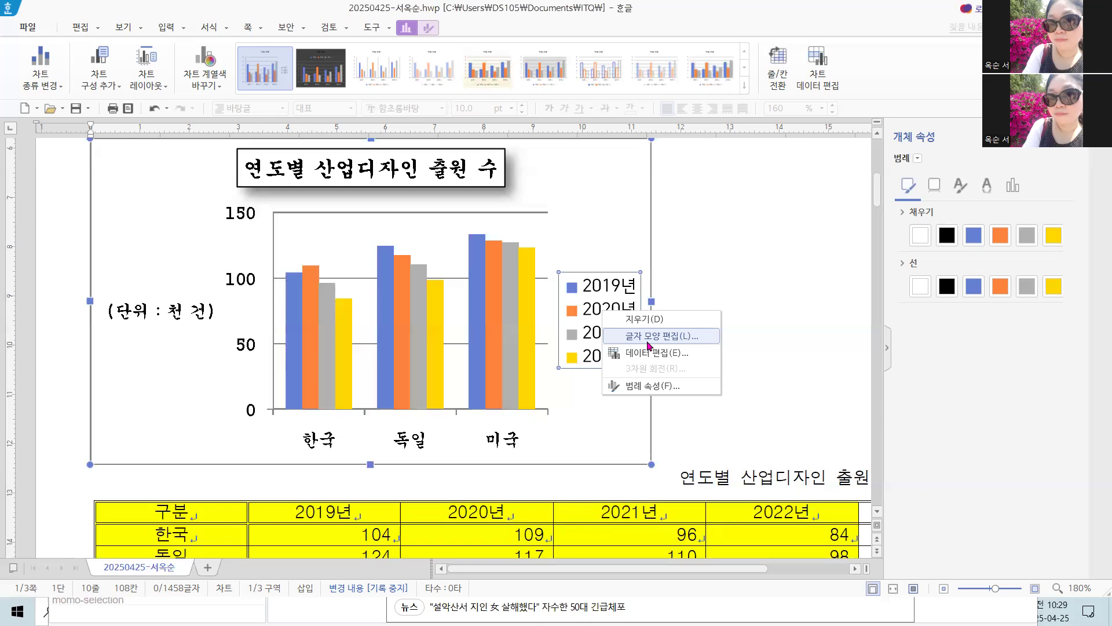
left_click(647, 340)
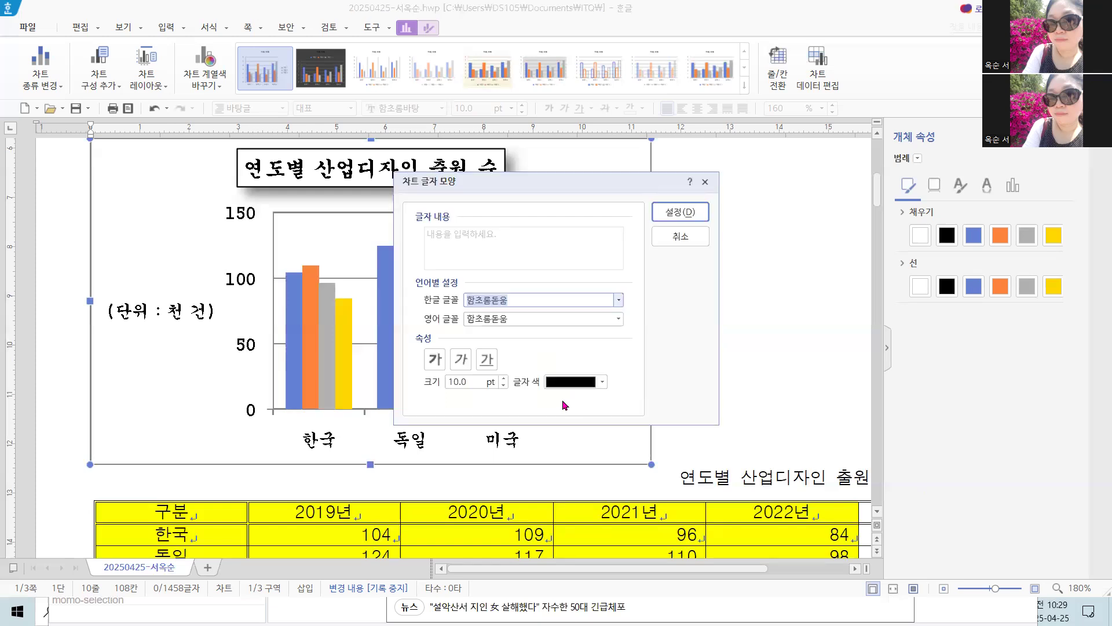
key("alt+Down")
scroll(516, 337, "down", 1)
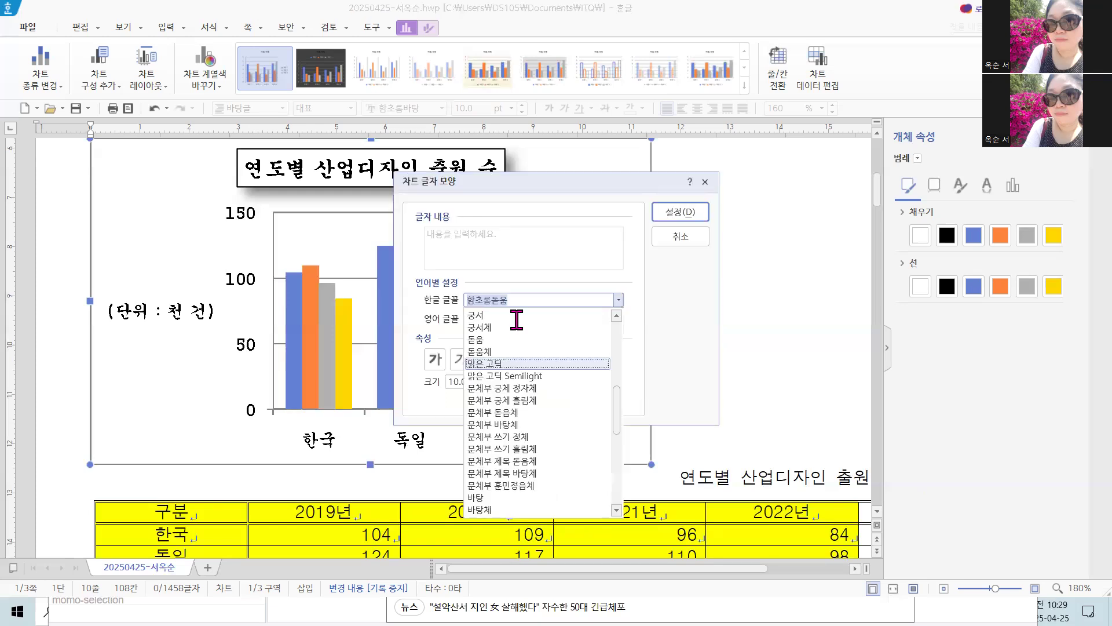
left_click(516, 316)
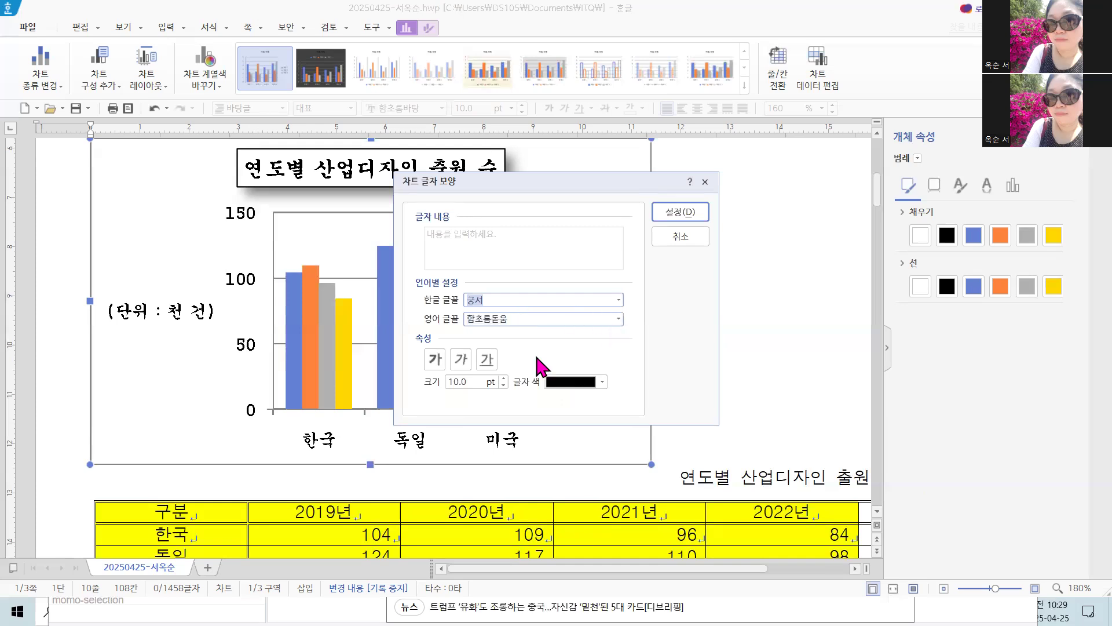
key("Tab")
key("alt+Down")
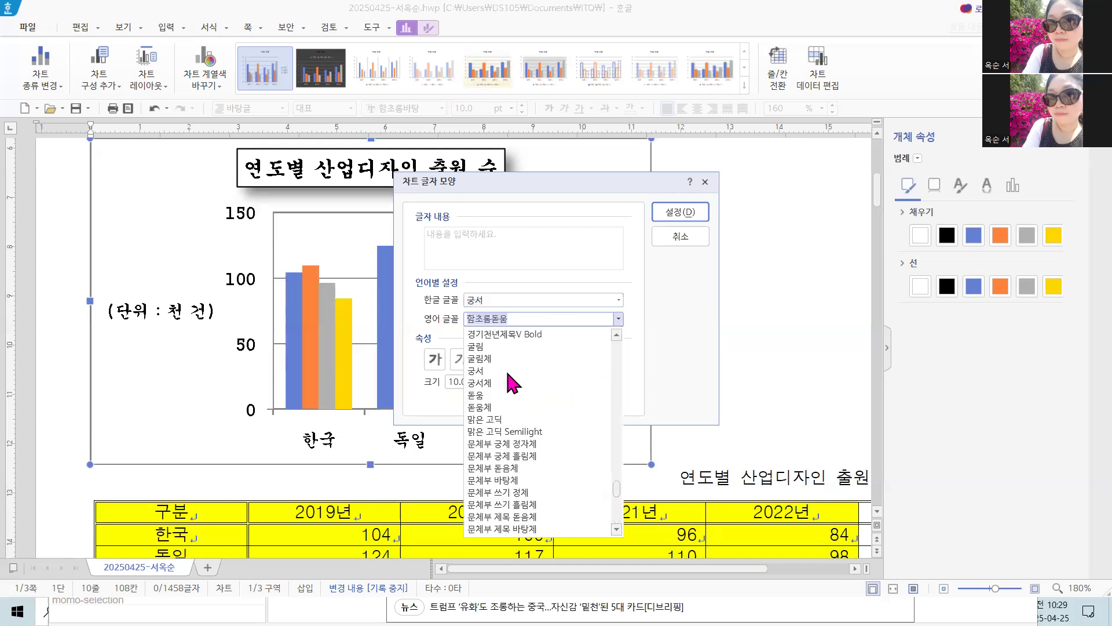
left_click(508, 373)
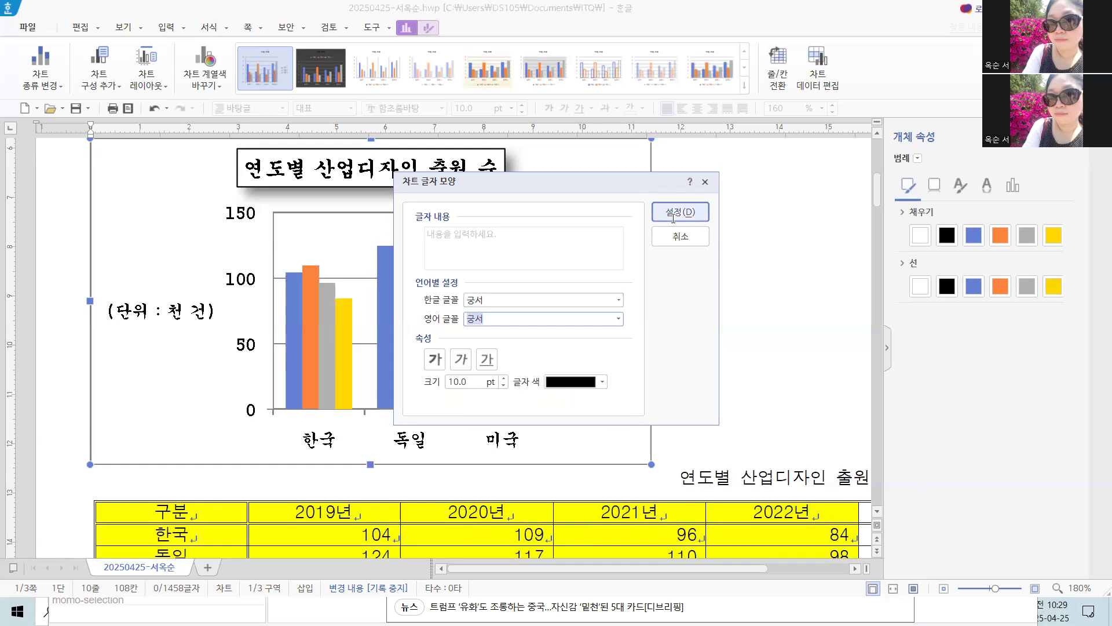
left_click(673, 218)
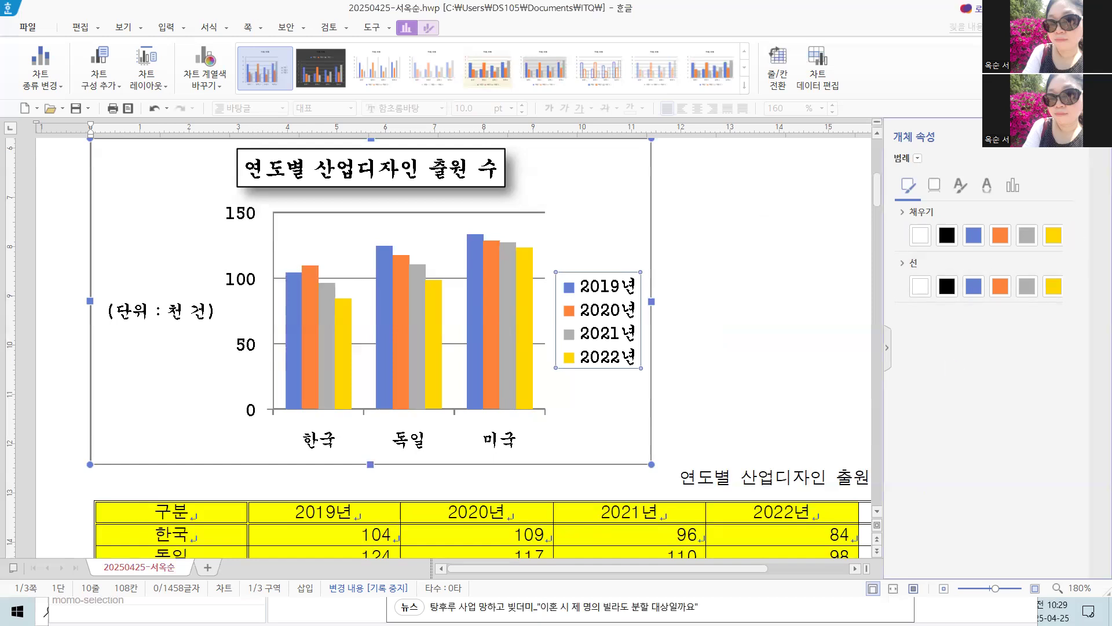
- Give the chart legend a black outline
left_click(948, 286)
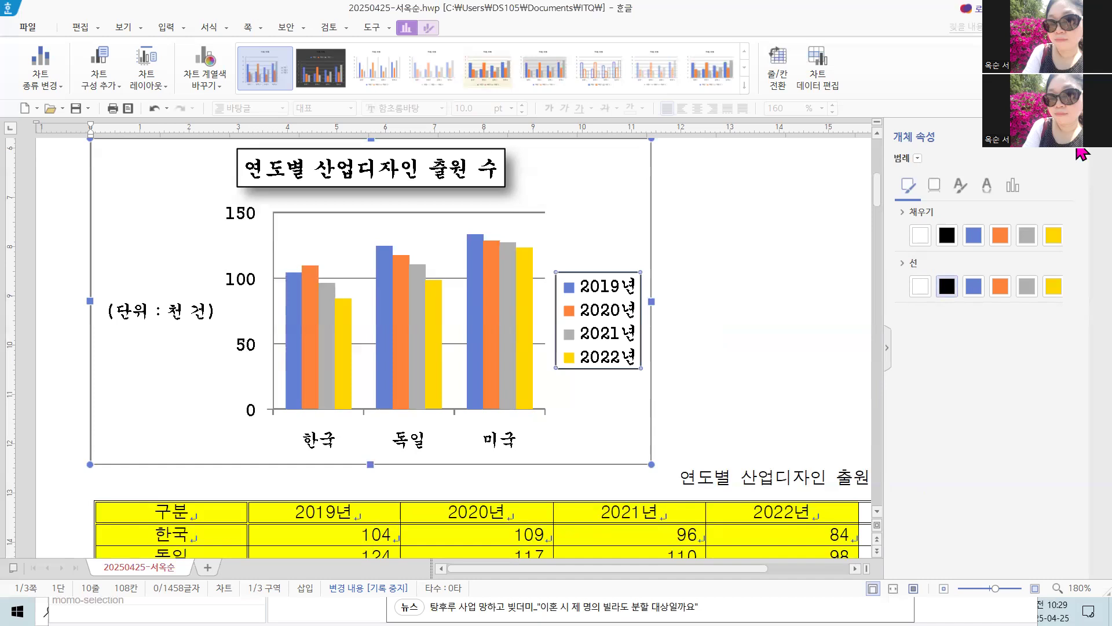
right_click(643, 335)
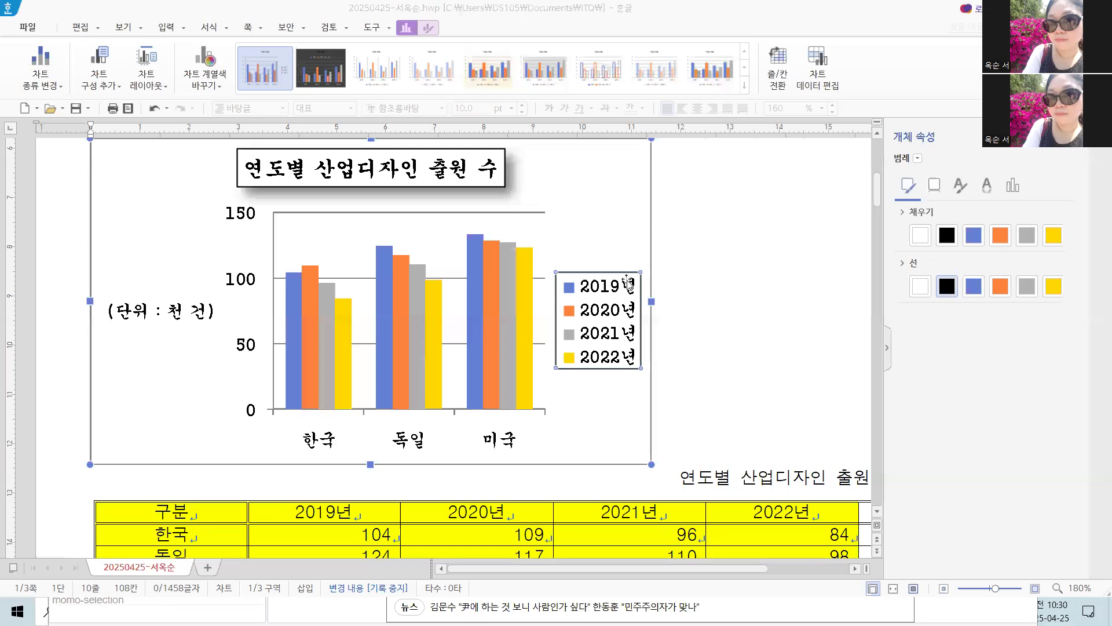
left_click(739, 331)
- Set the line of the chart's value axis gridlines to none and deselect the chart
scroll(739, 331, "up", 3)
left_click(353, 362)
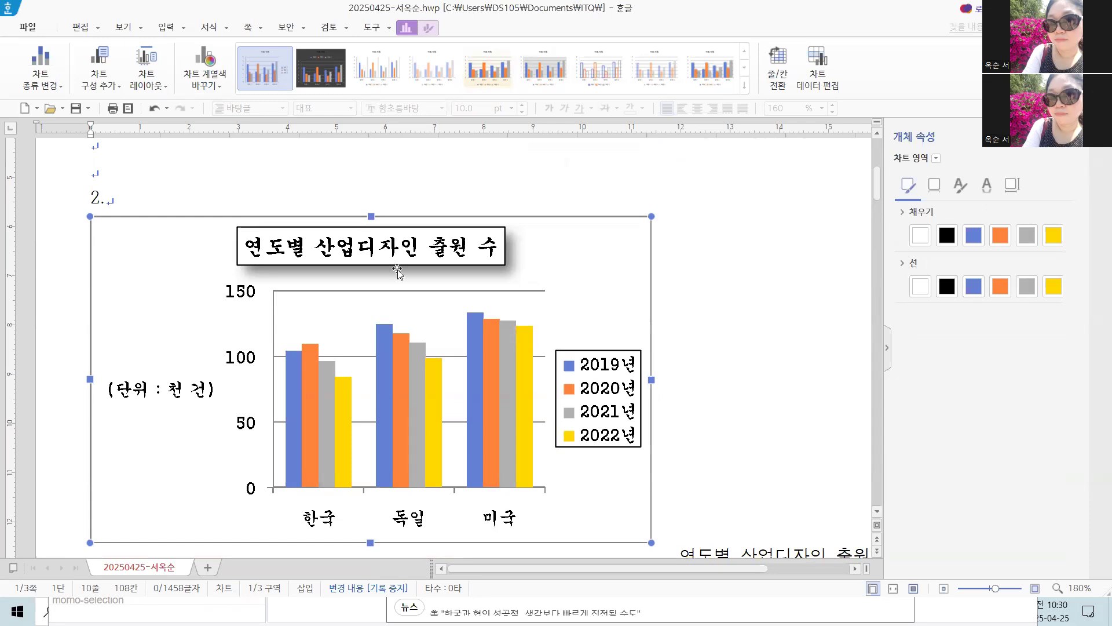
left_click(343, 356)
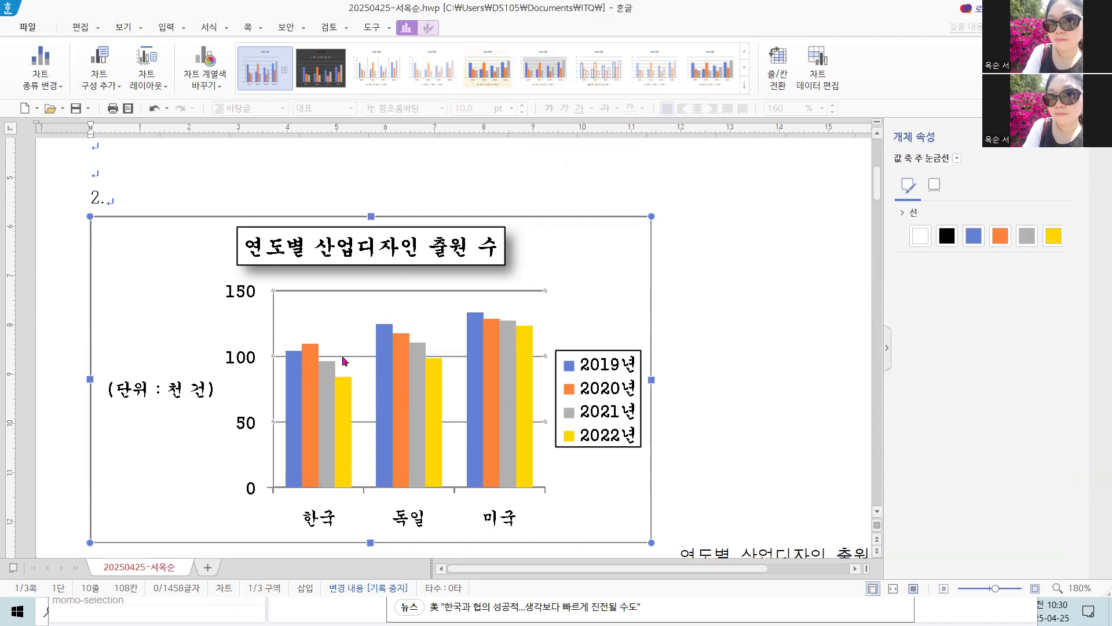
left_click(921, 212)
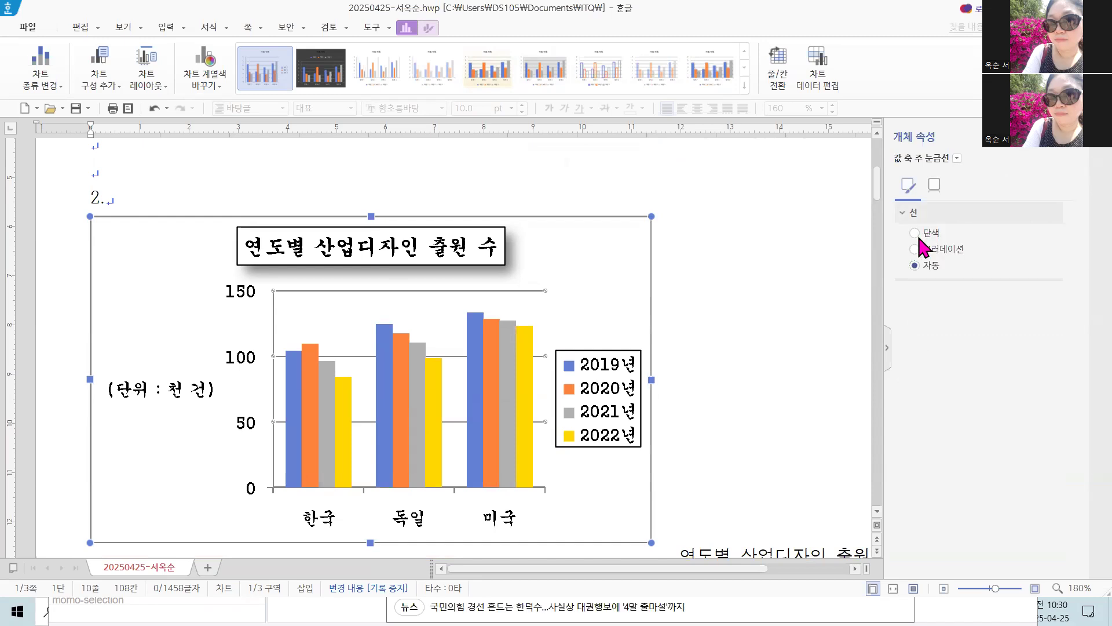
left_click(925, 236)
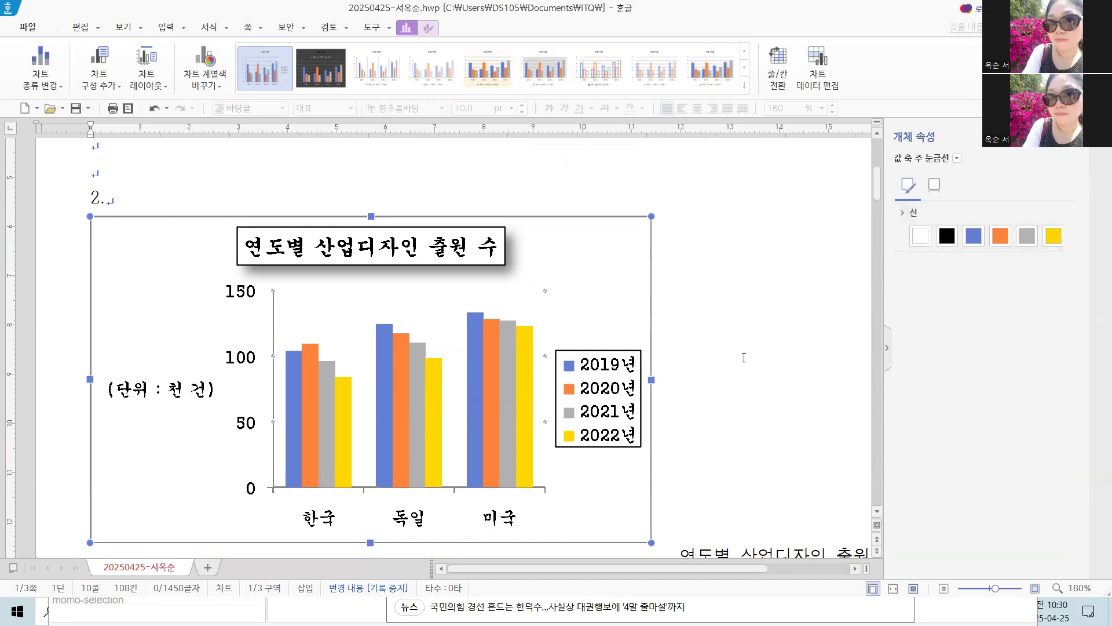
left_click(754, 391)
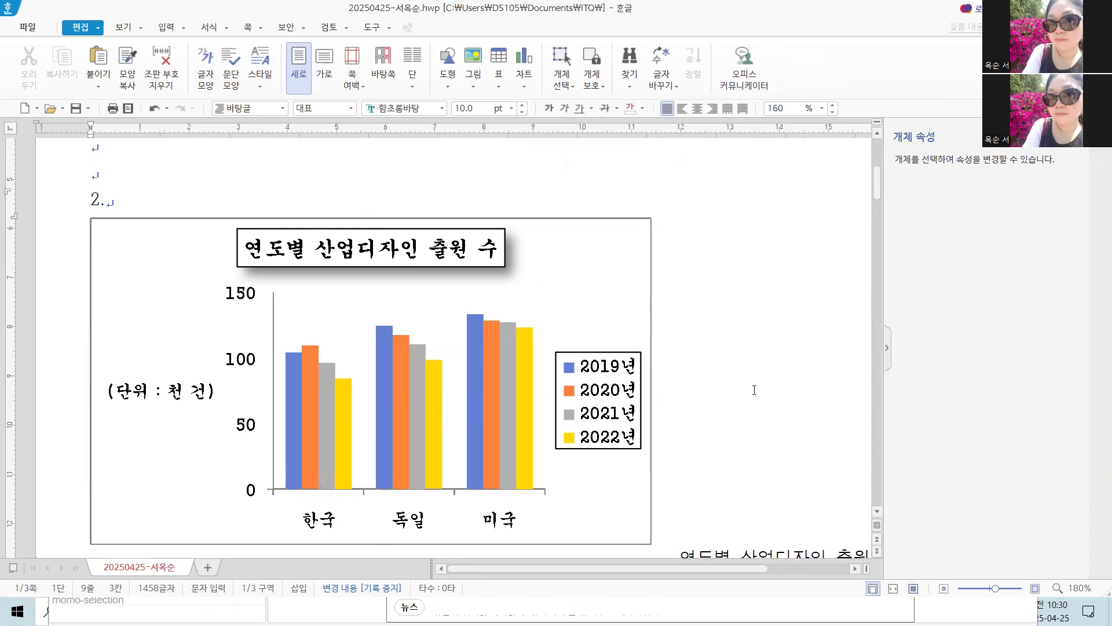
- Move the chart directly below the item 2 table, aligned with the table's left edge
left_click(596, 270)
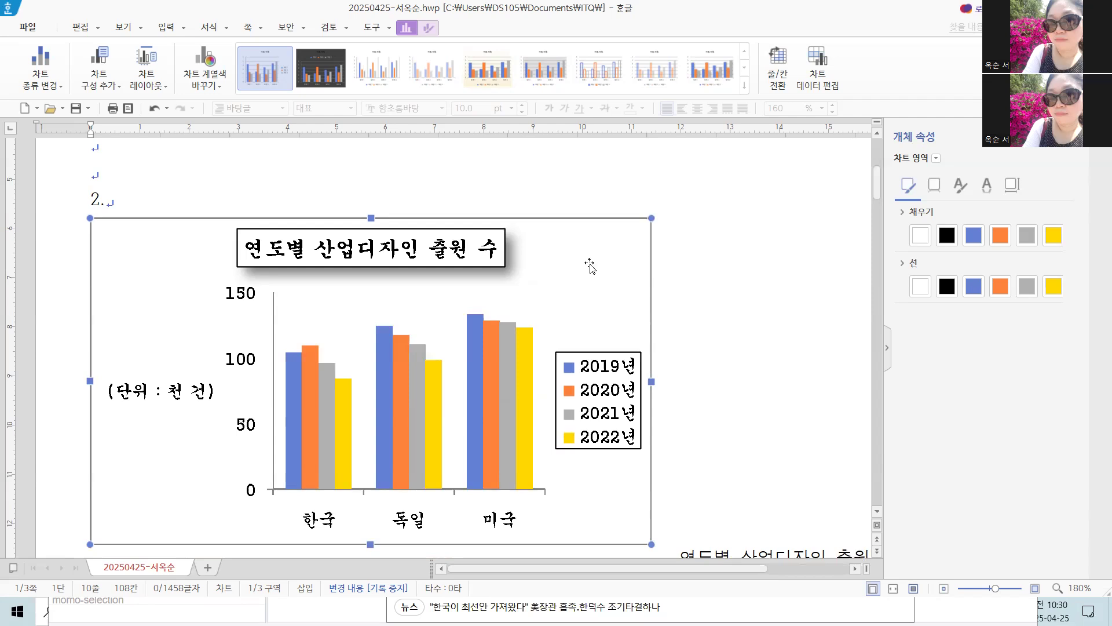
left_click_drag(584, 250, 590, 380)
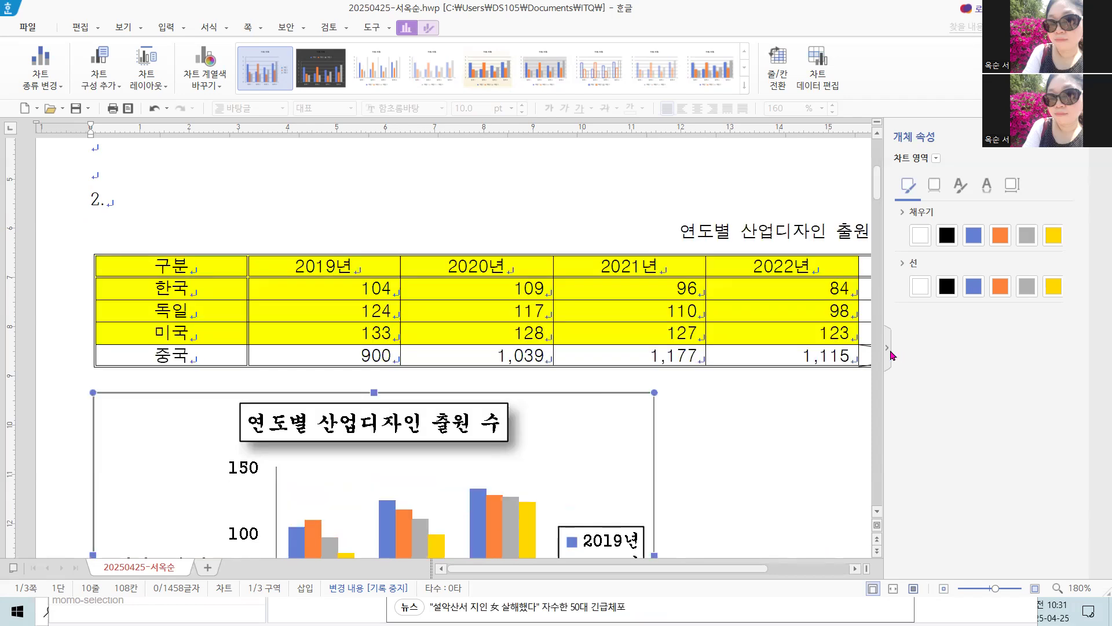
scroll(700, 409, "down", 3)
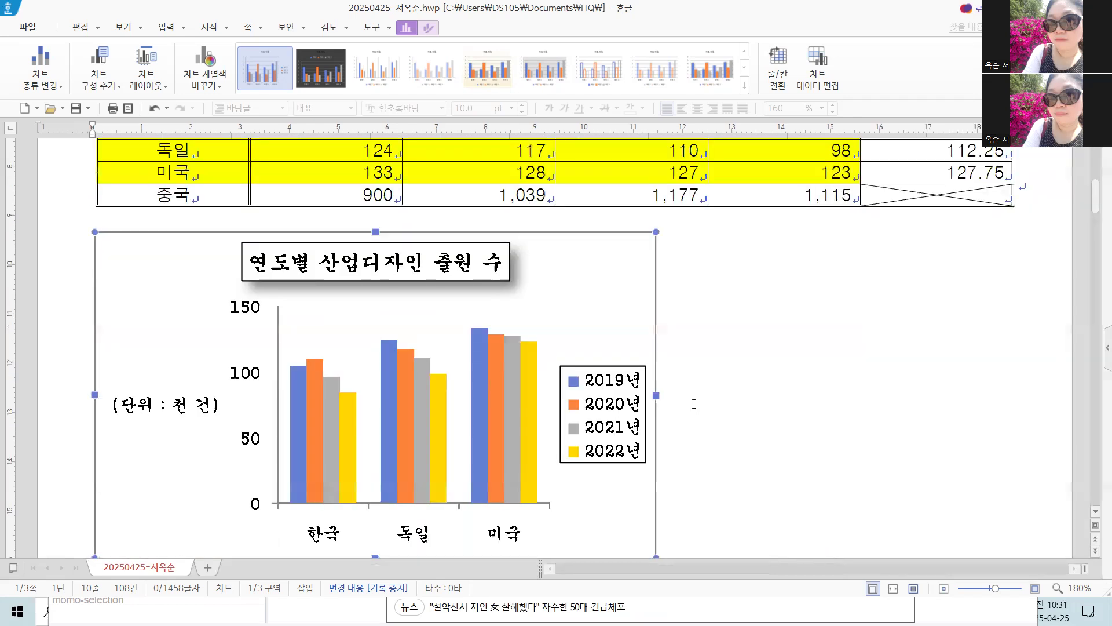
scroll(692, 402, "down", 2)
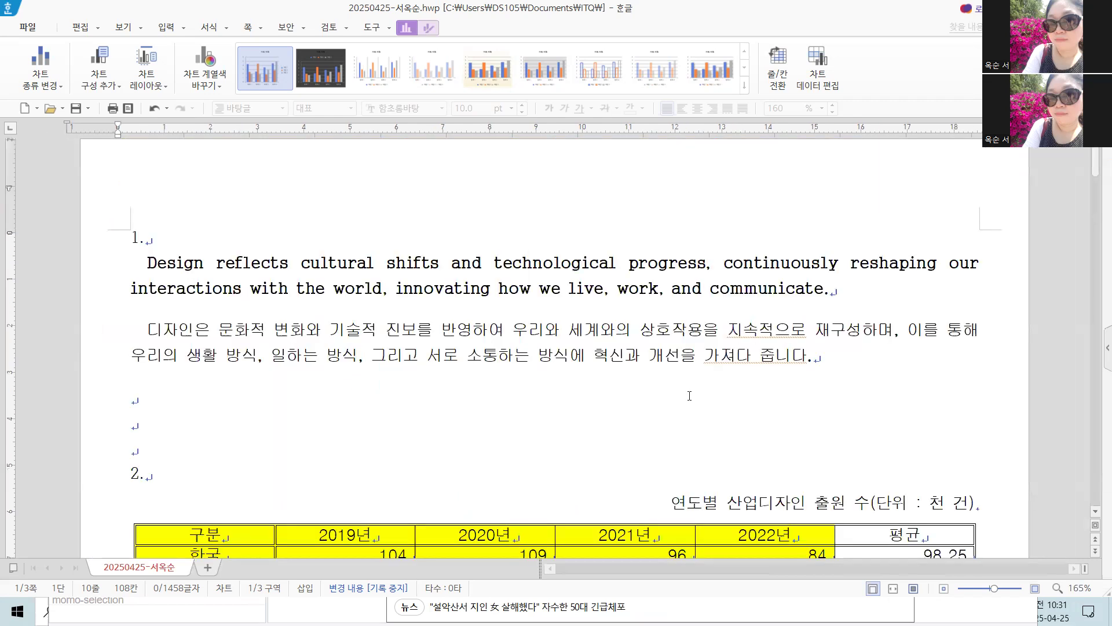
scroll(675, 391, "up", 3)
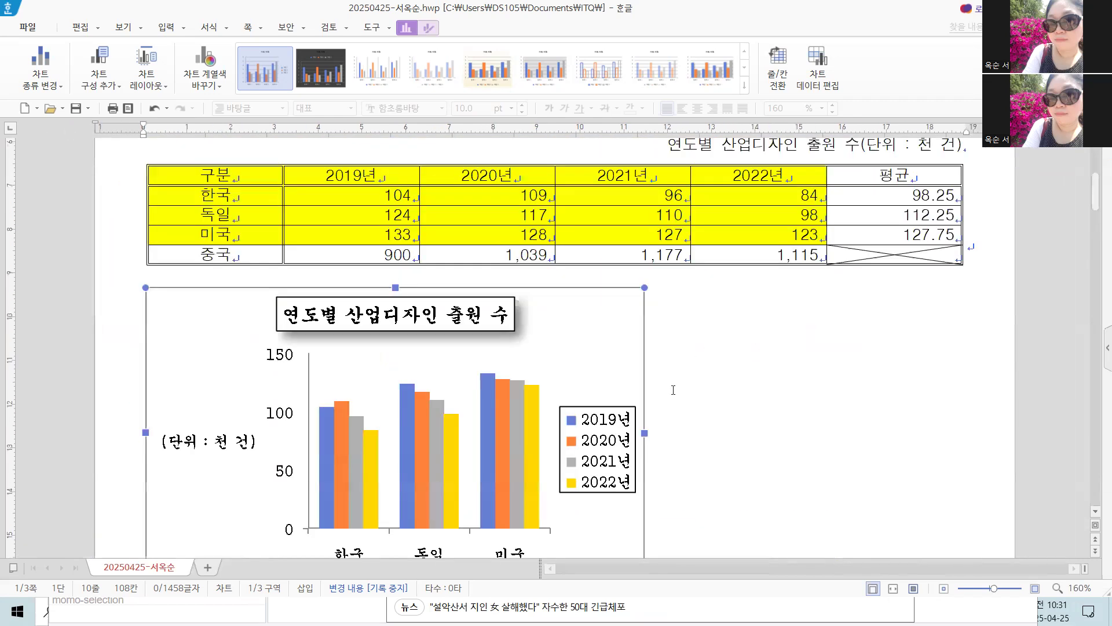
scroll(673, 390, "up", 3)
scroll(668, 385, "down", 1)
scroll(669, 386, "down", 2)
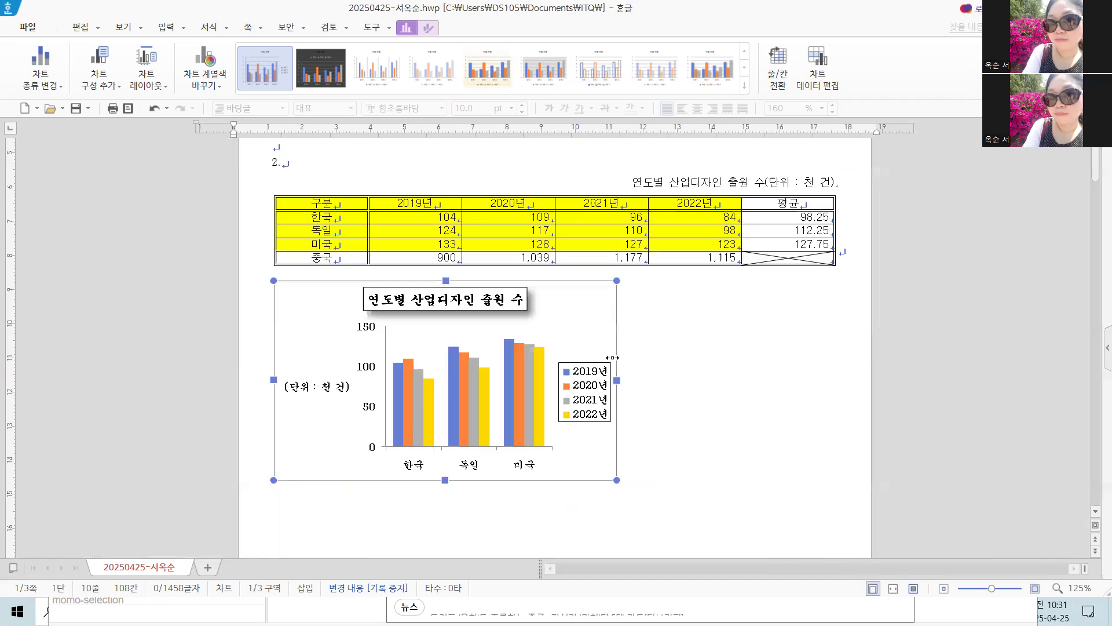
scroll(608, 358, "down", 2)
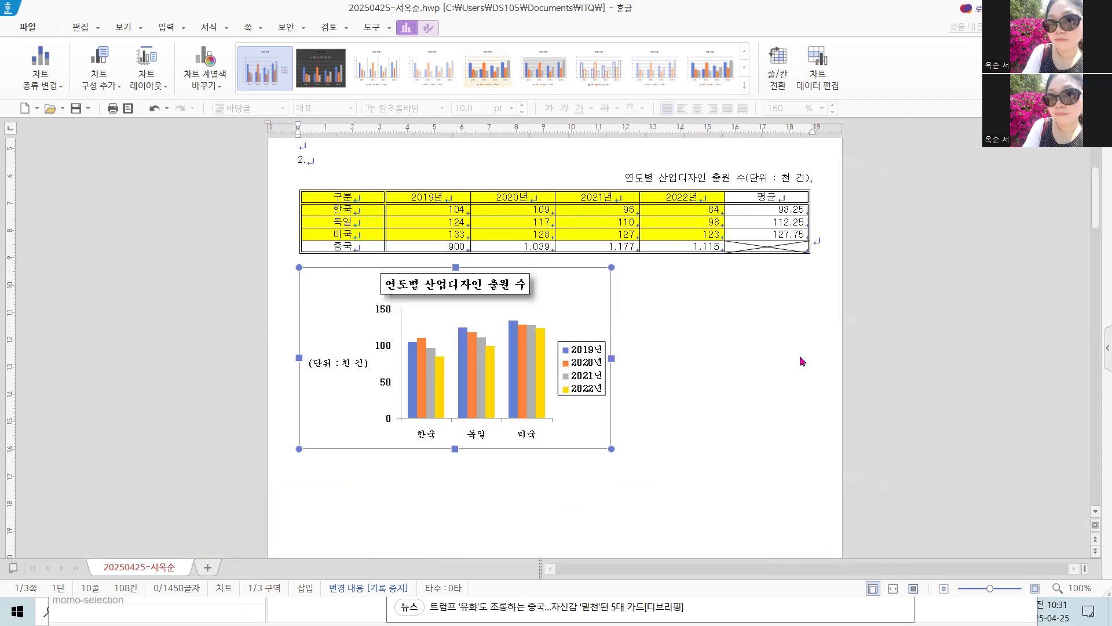
left_click_drag(800, 358, 809, 358)
- Enter the sub-number "(1)" on the line under item 3 on the second page
left_click(814, 239)
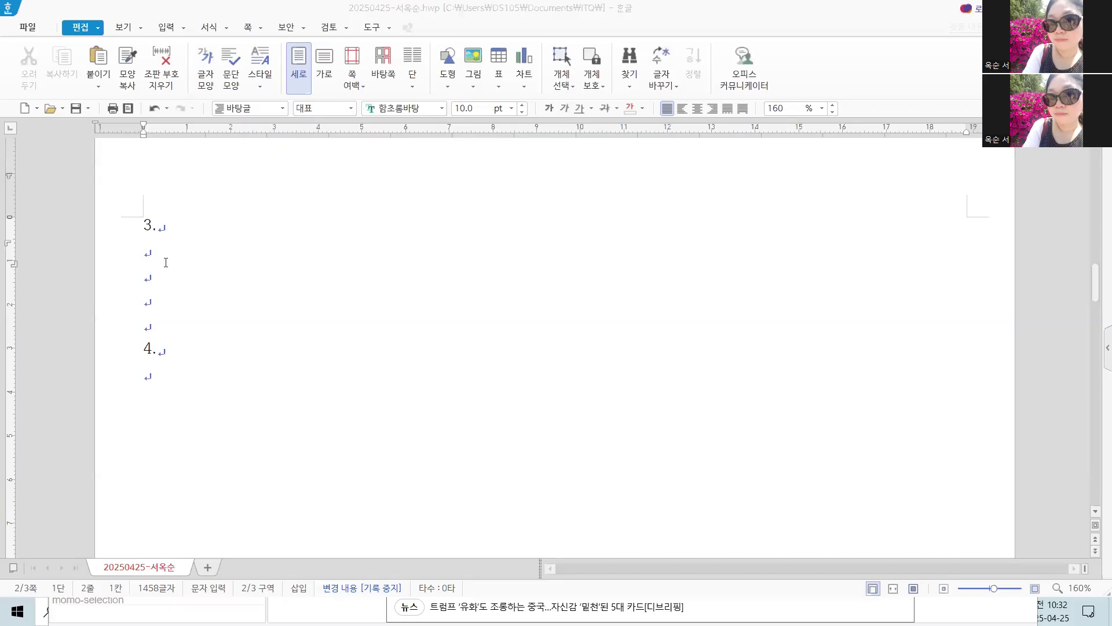
left_click(159, 251)
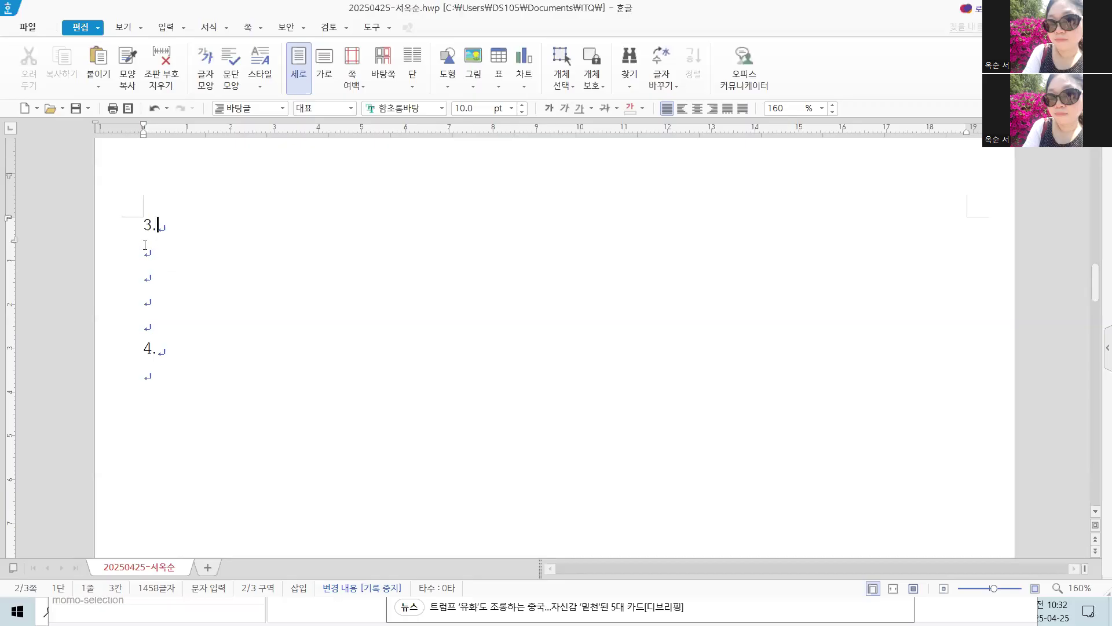
left_click(147, 253)
key("Return")
key("BackSpace")
type("(1)")
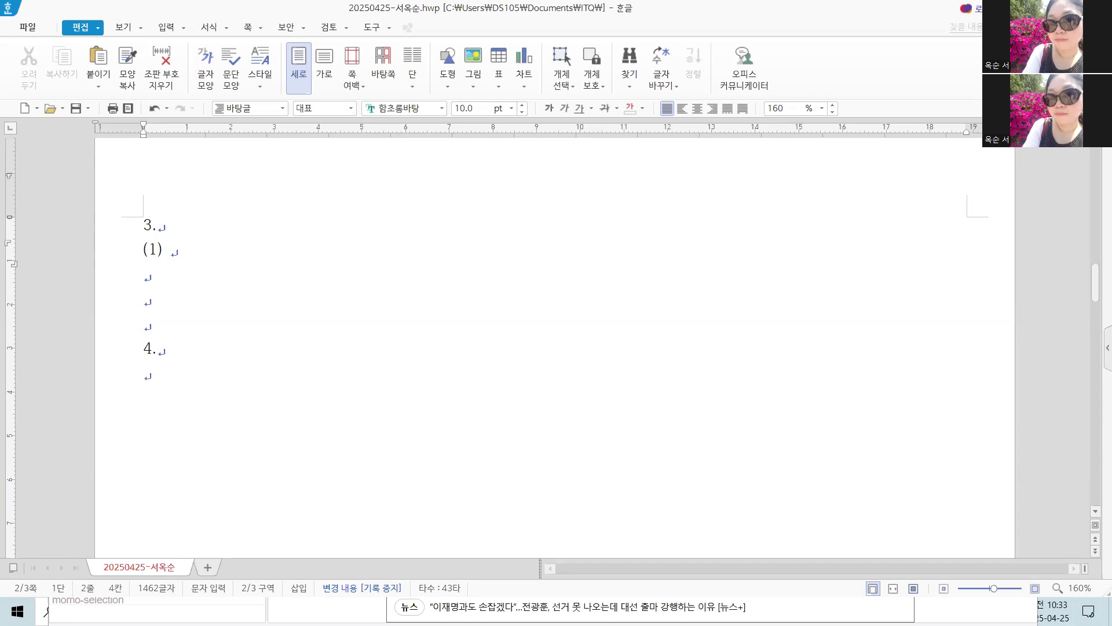
- Start an equation after "(1)" in the equation editor with a single integral from 0 to 1
left_click(168, 27)
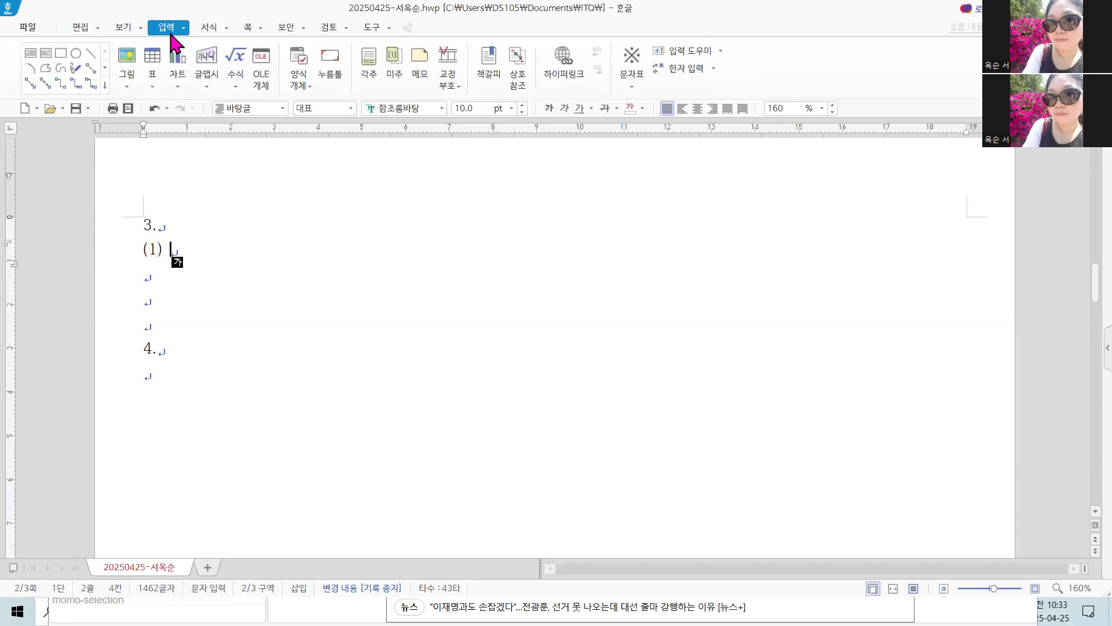
left_click(240, 57)
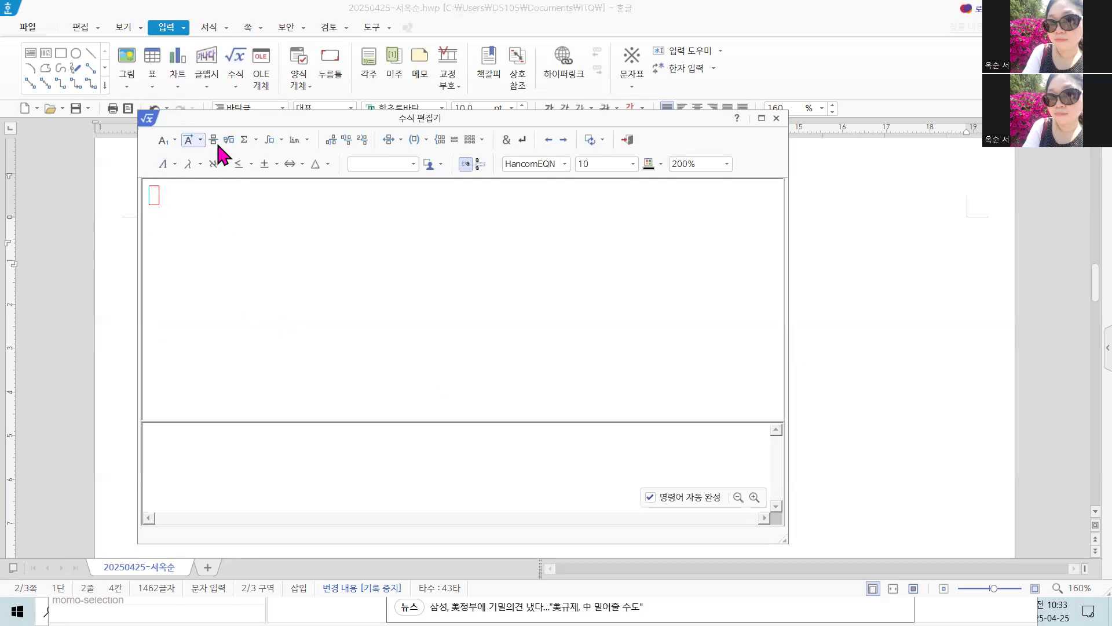
left_click(283, 139)
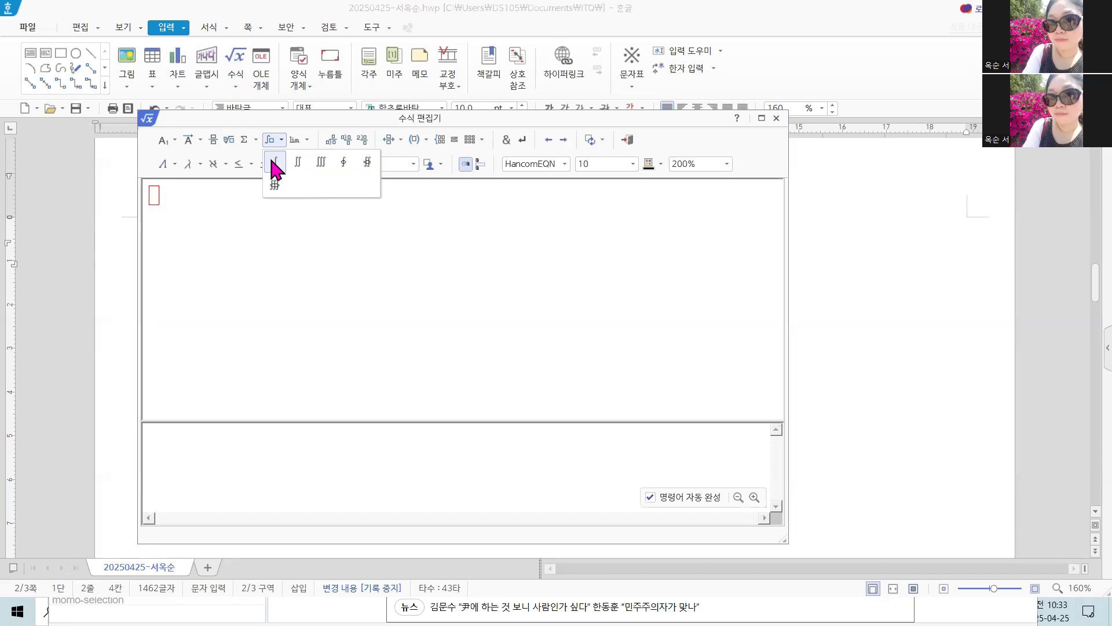
left_click(273, 165)
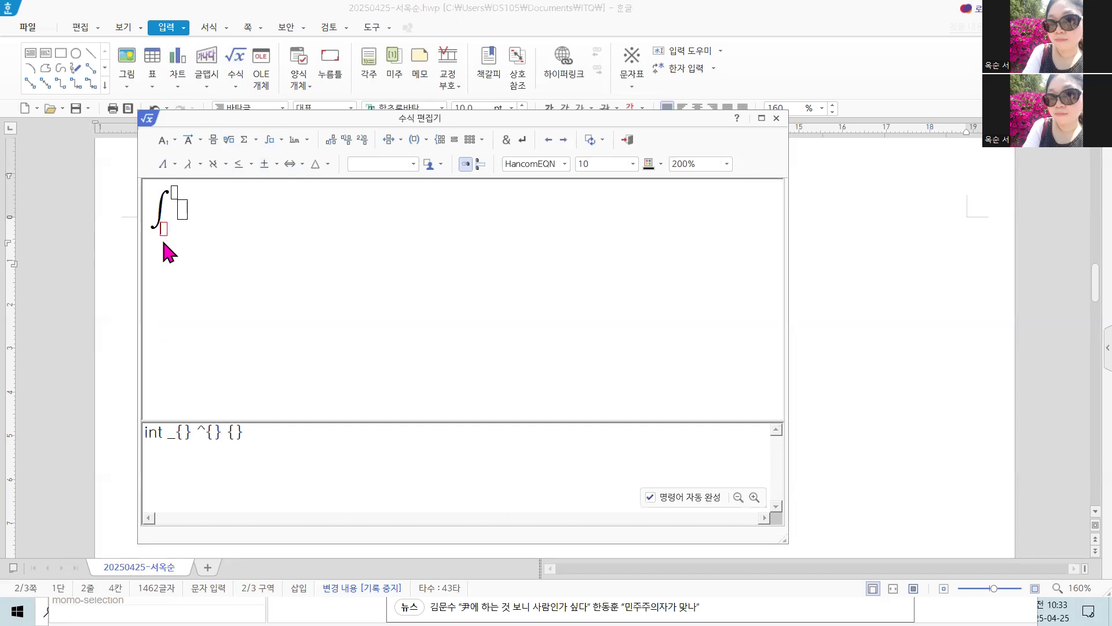
type("0")
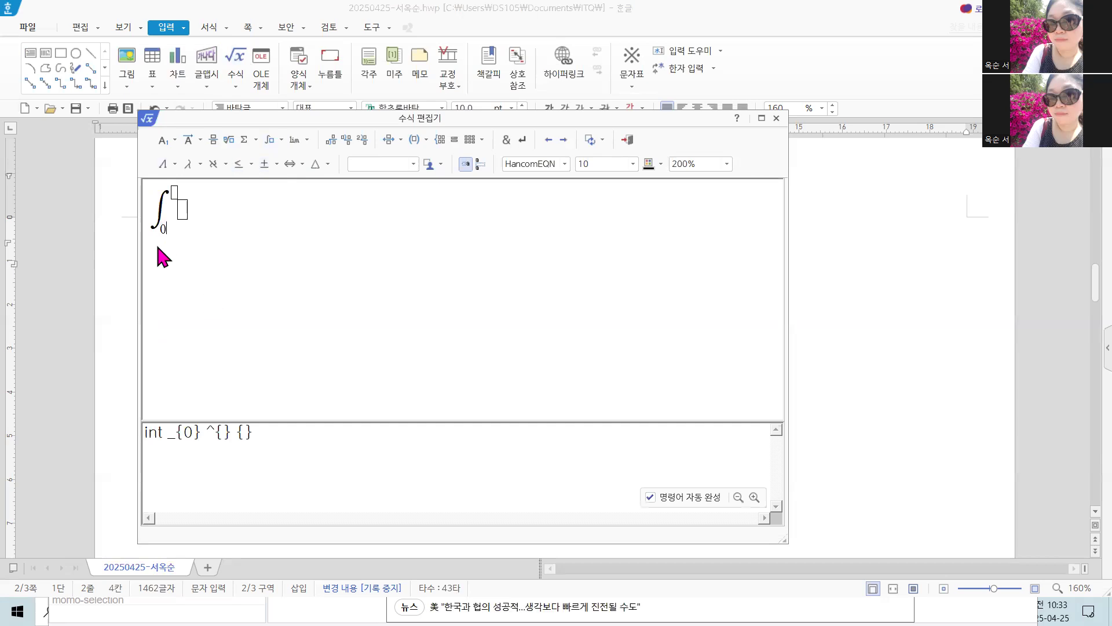
key("Tab")
type("1")
key("Tab")
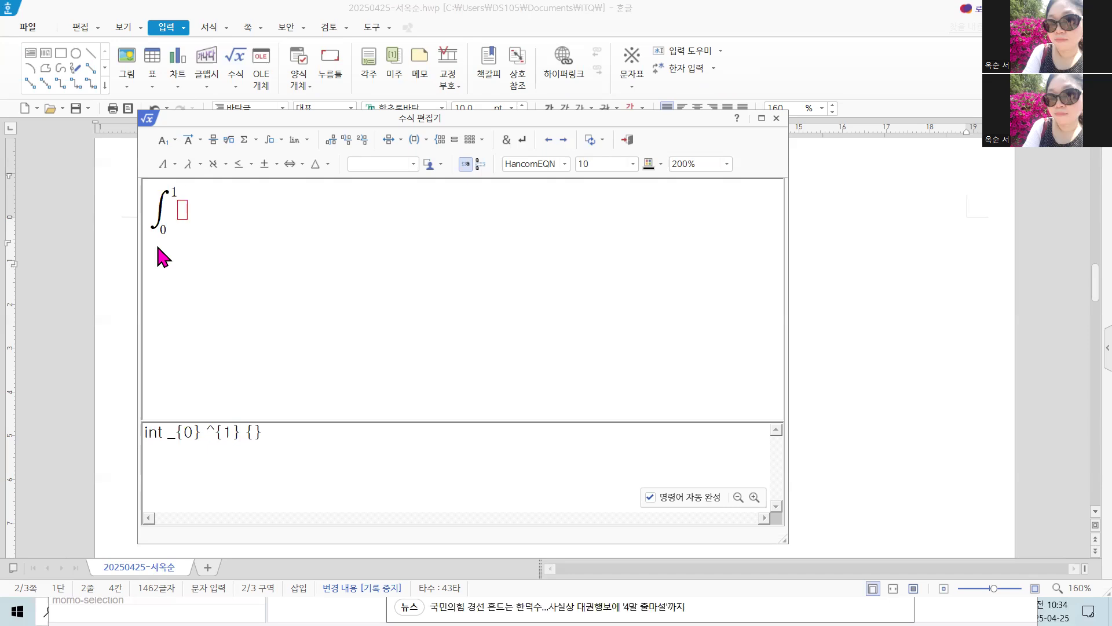
- Enter the integrand (sinx + x/2)dx, with x over 2 as a fraction, followed by an equals sign
type("(sinx")
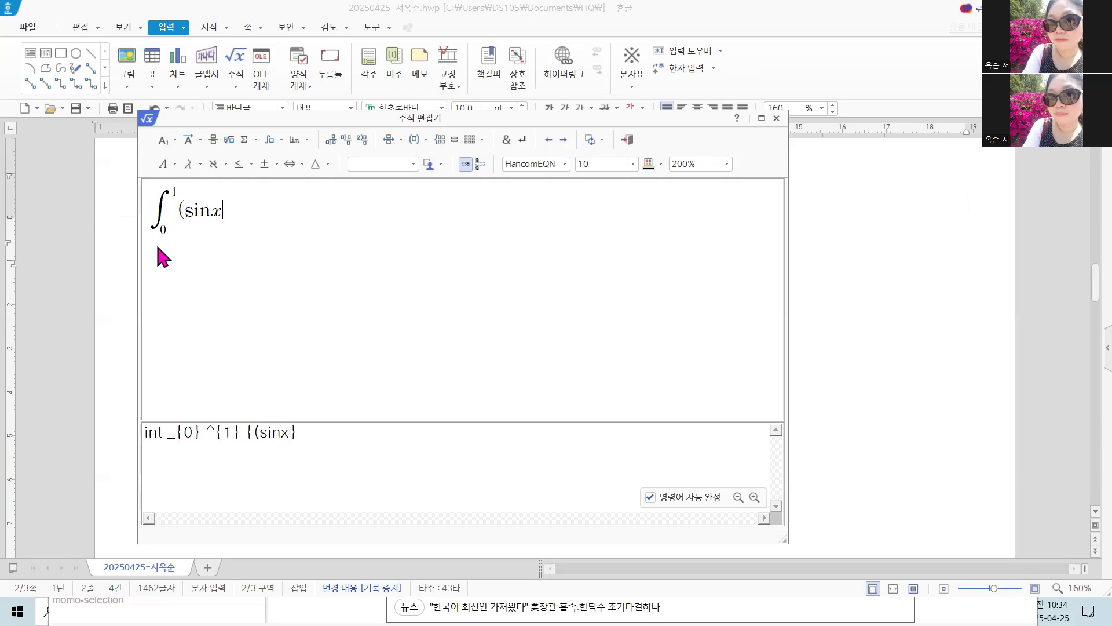
type("+")
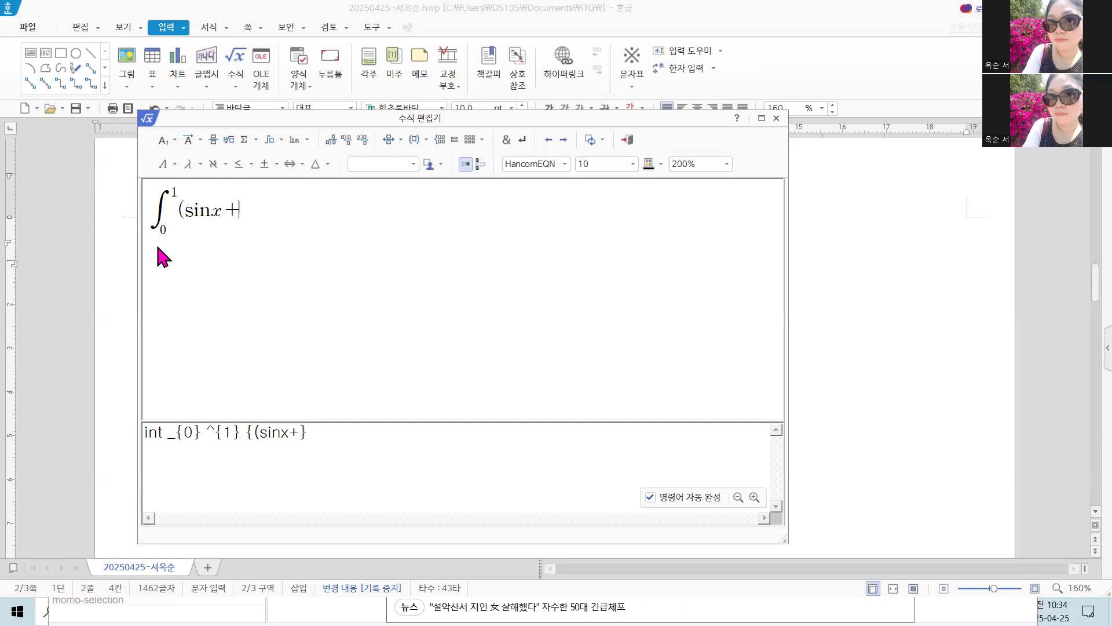
left_click(213, 141)
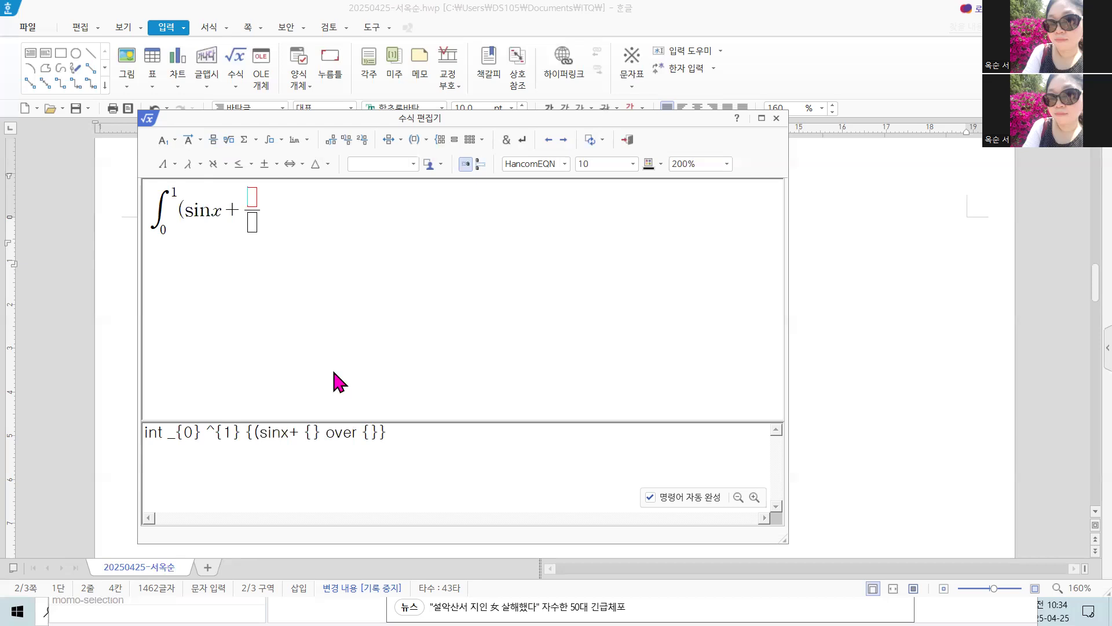
type("x")
key("Tab")
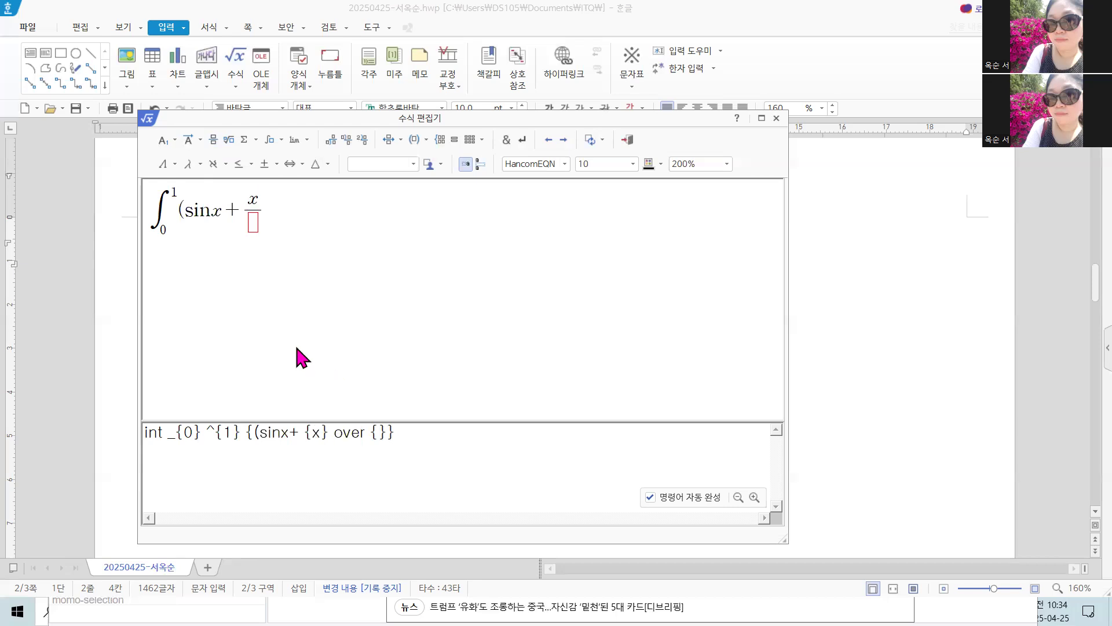
type("2")
key("Tab")
type(")d")
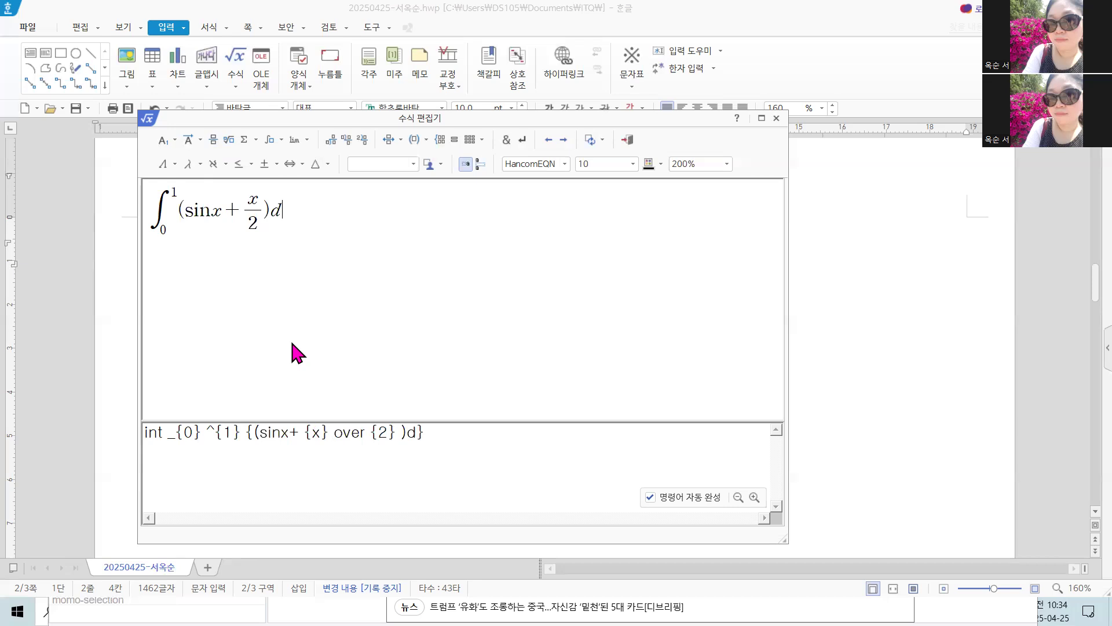
type("x")
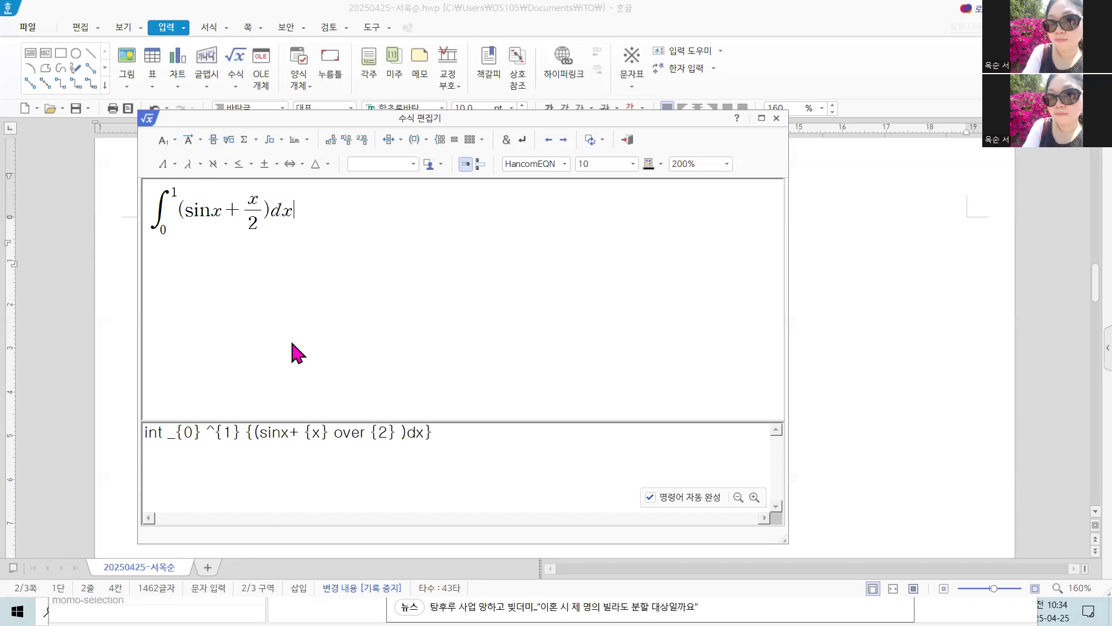
type("=")
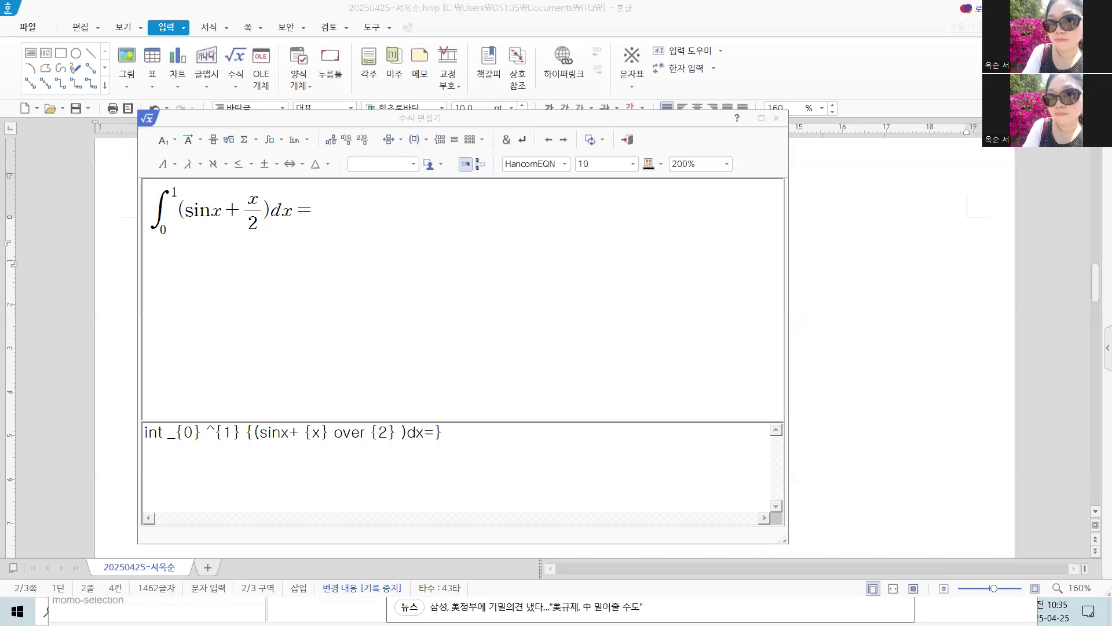
- Add a second single integral after the equals sign with lower limit 0 and upper limit 1
left_click(270, 139)
left_click(276, 164)
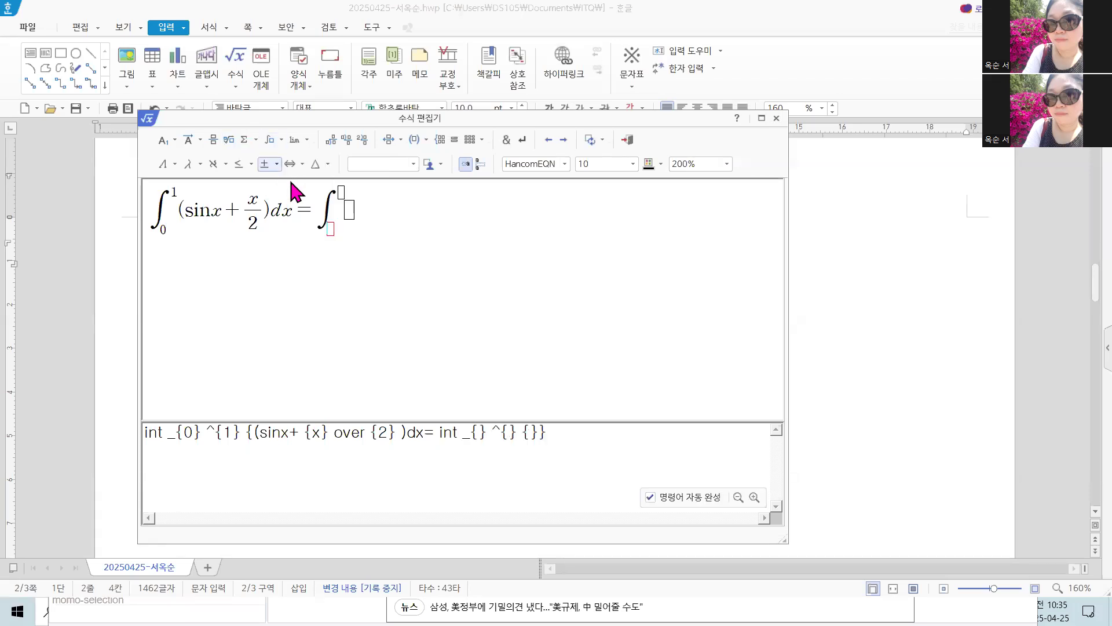
type("0")
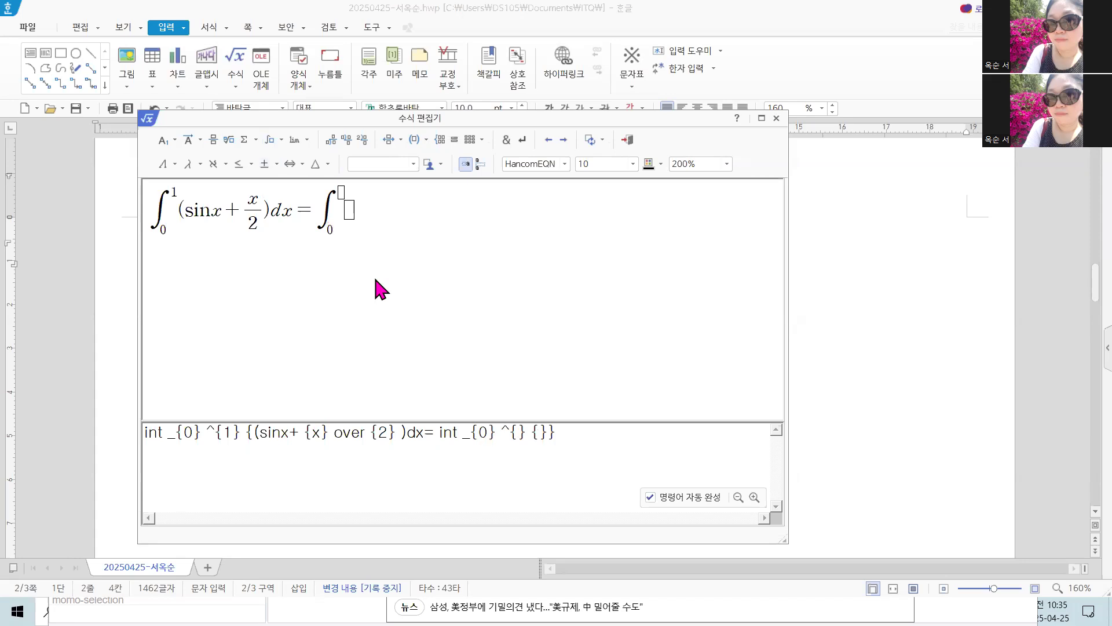
key("Tab")
type("1")
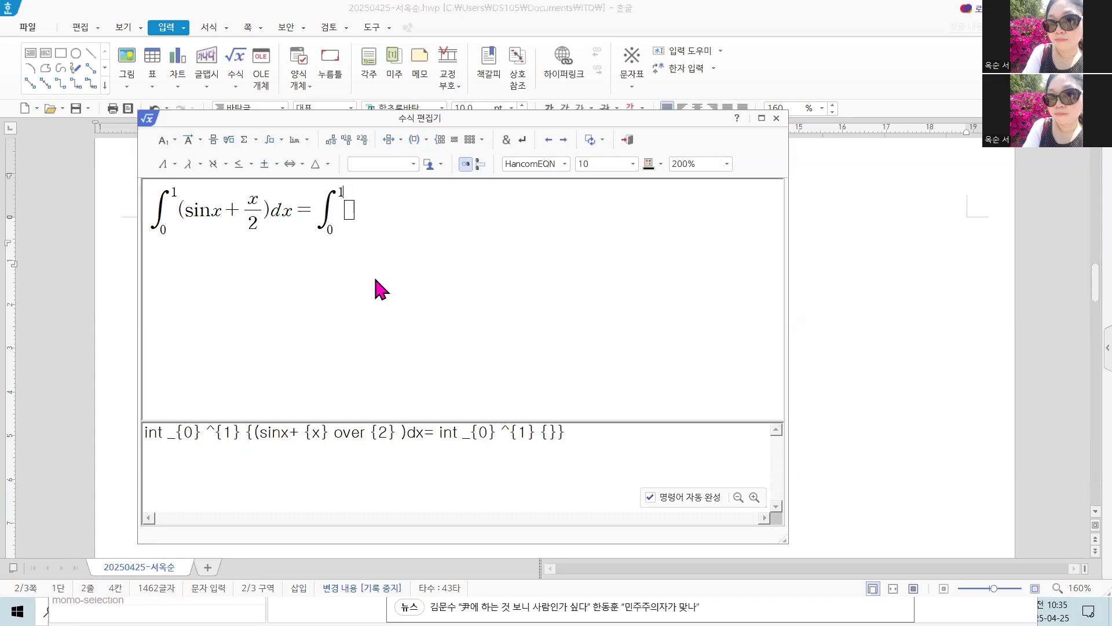
key("Tab")
- Complete the second integral with the fraction (1+sinx) over 2 followed by dx, and insert the equation into the document
left_click(217, 145)
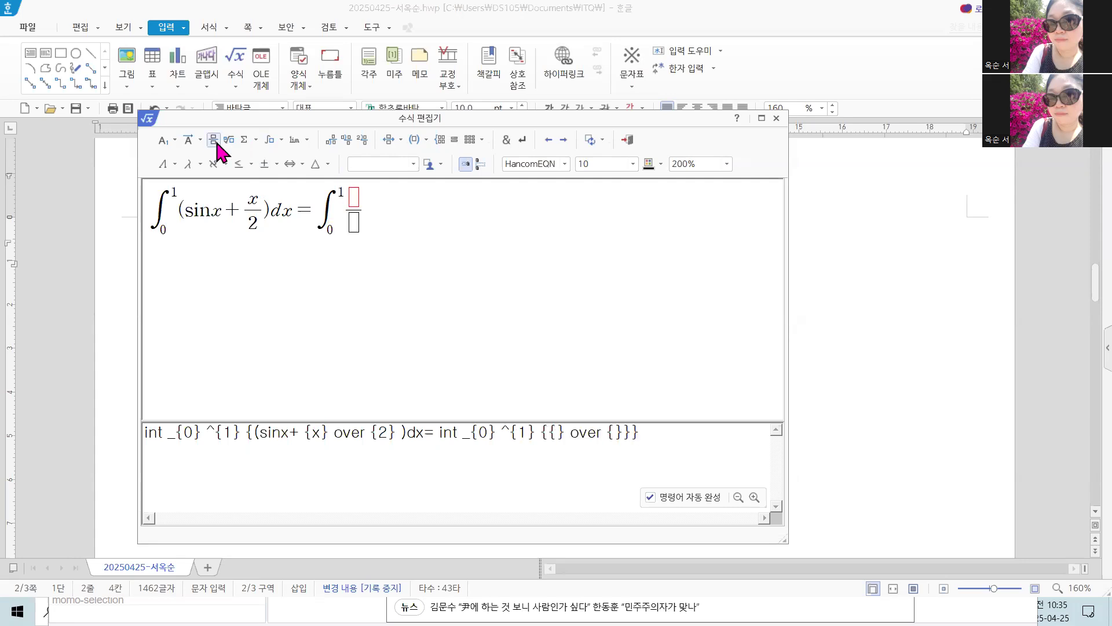
type("1+")
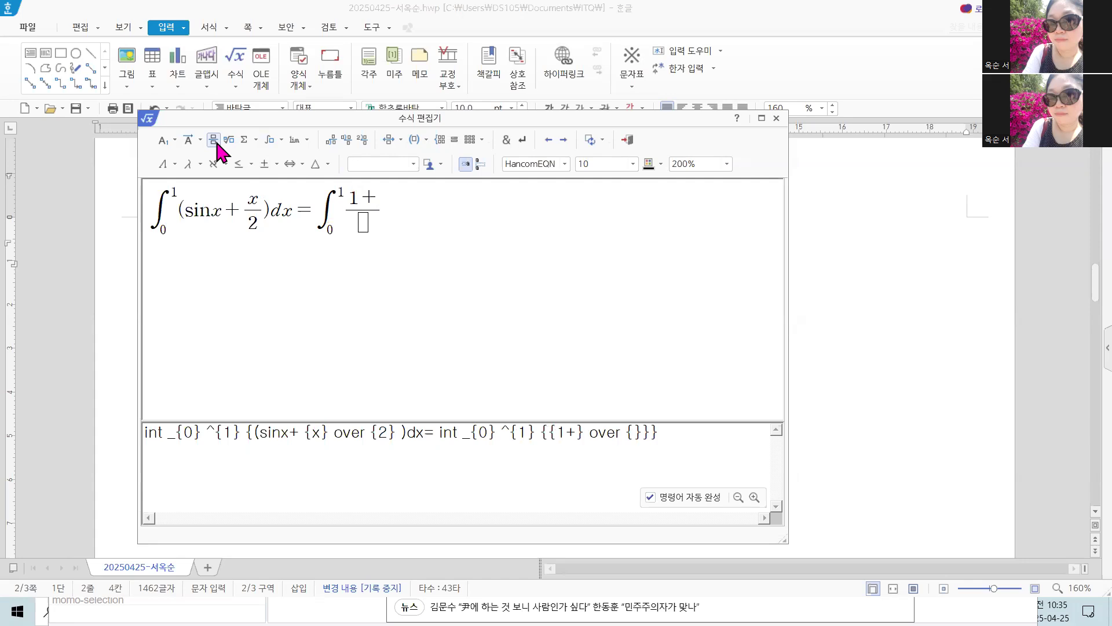
type("sin")
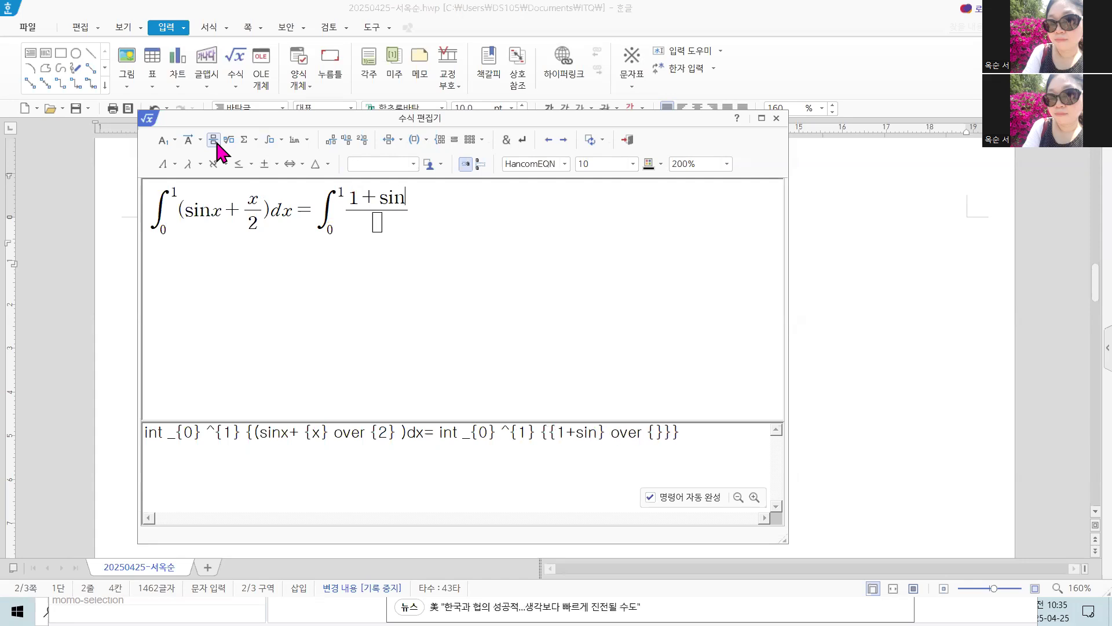
type("x")
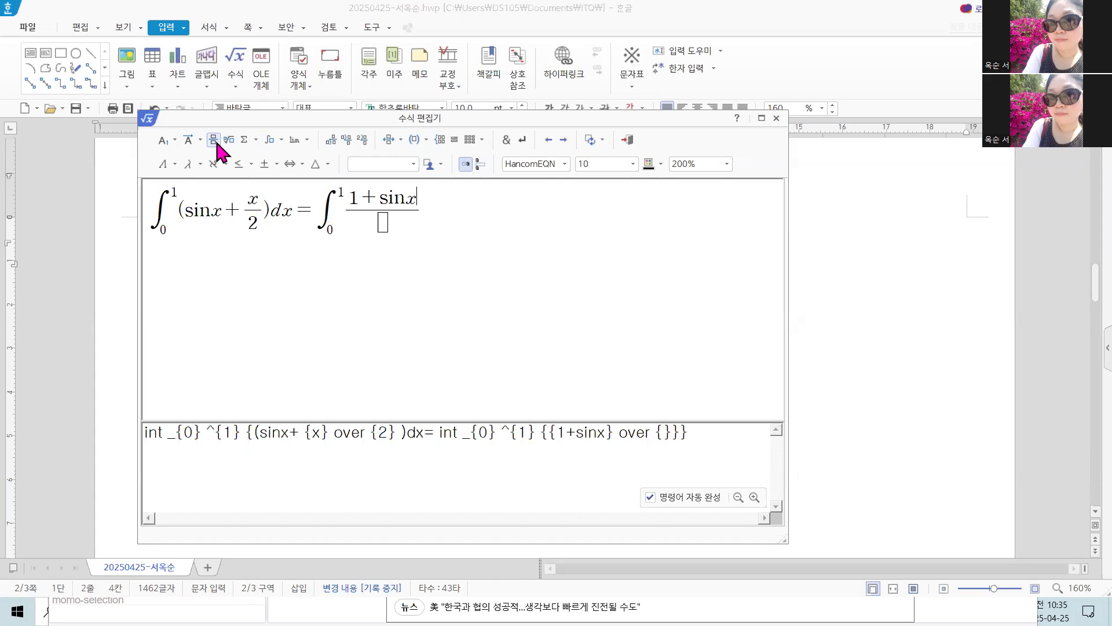
key("Tab")
type("2")
key("Tab")
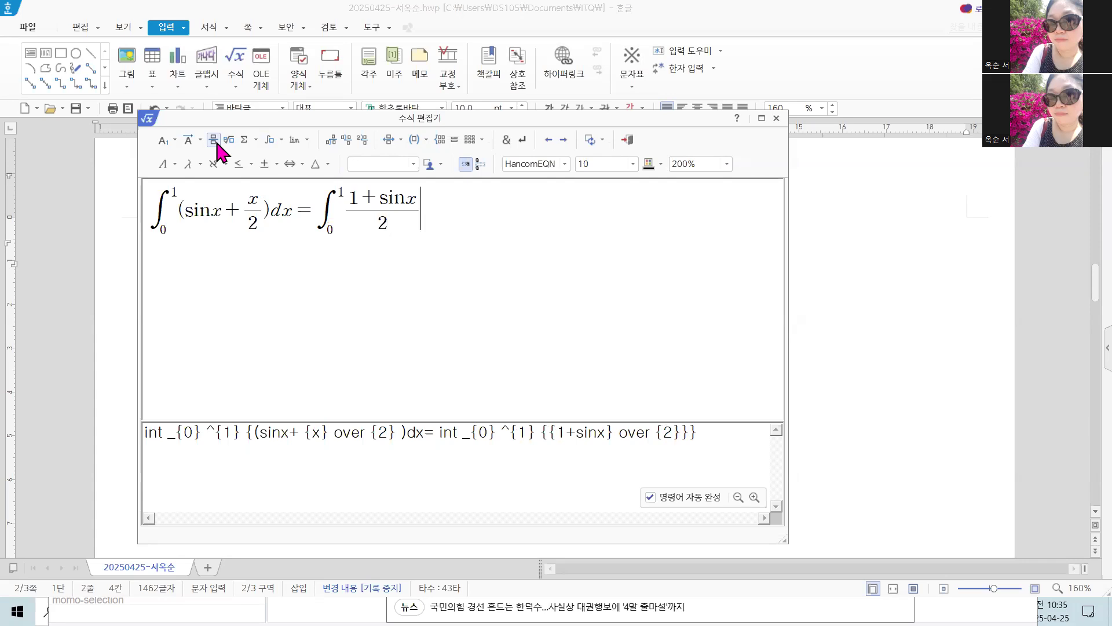
type("dx")
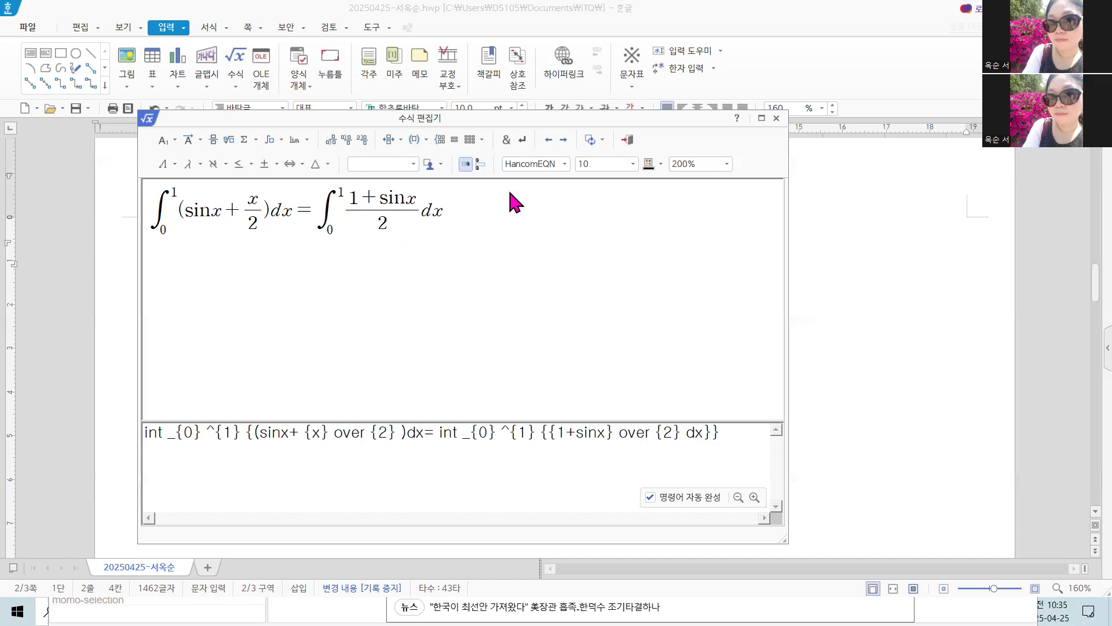
left_click(628, 140)
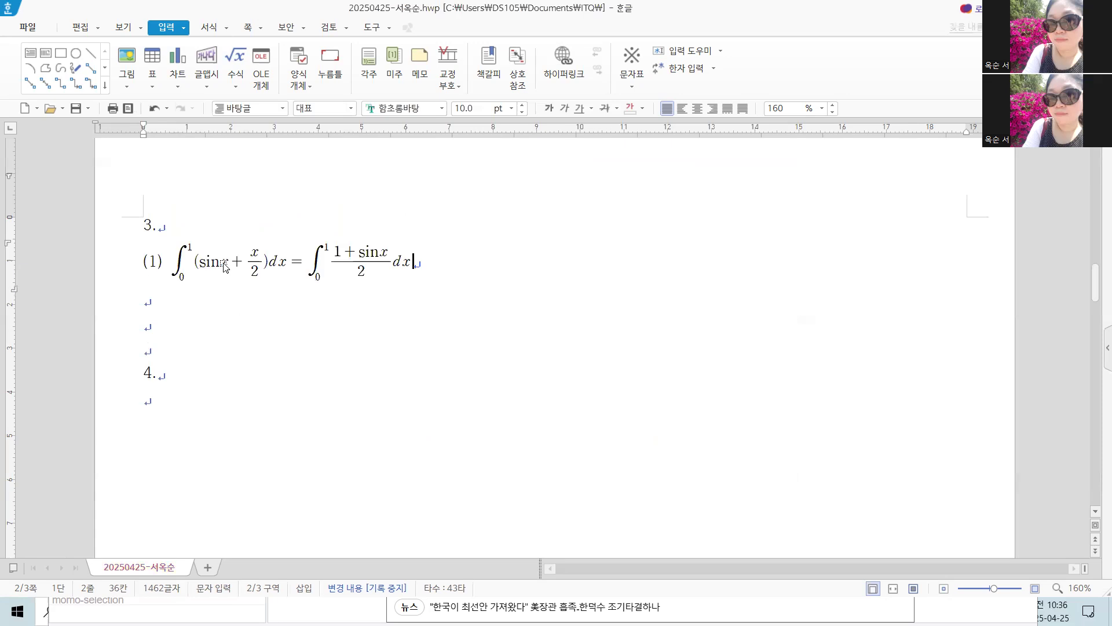
- Reopen the equation after "(1)" in the equation editor and close it without editing
double_click(224, 264)
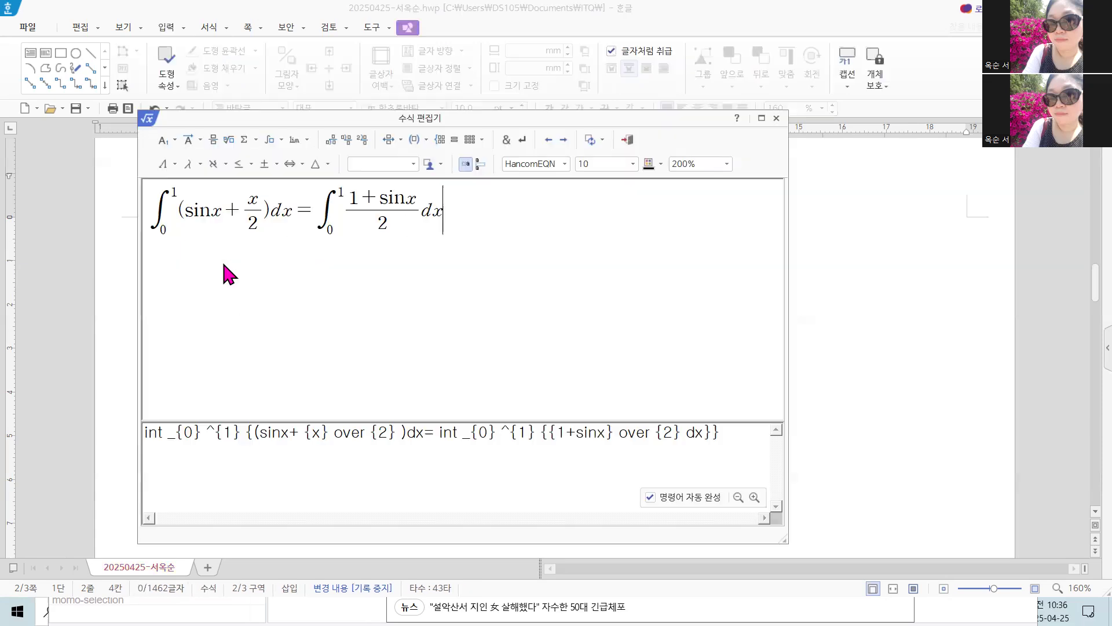
left_click(776, 118)
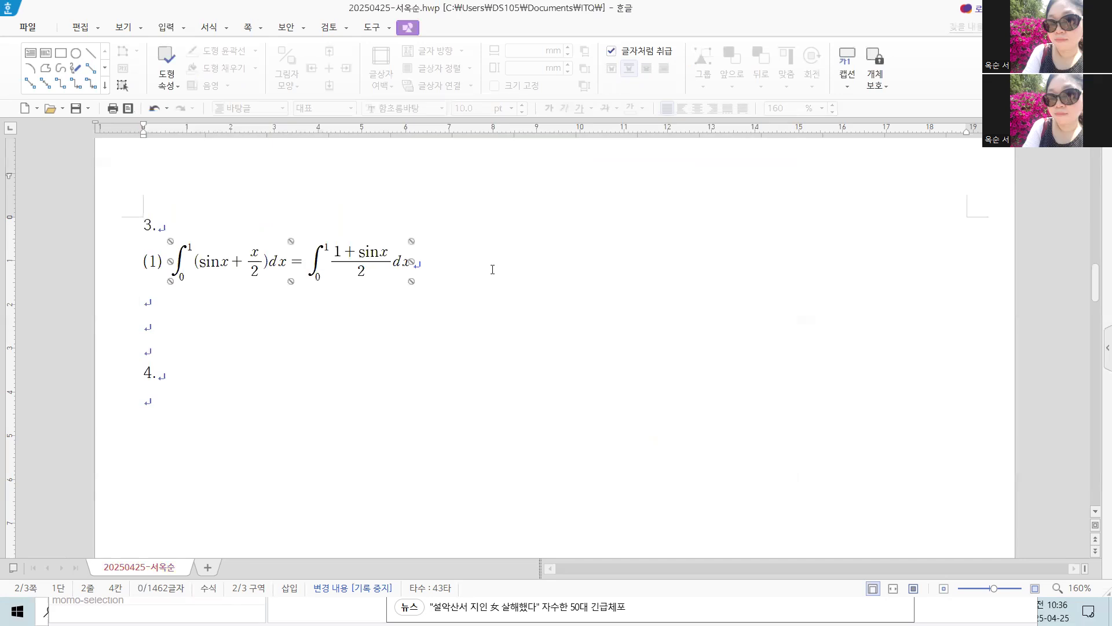
left_click(490, 268)
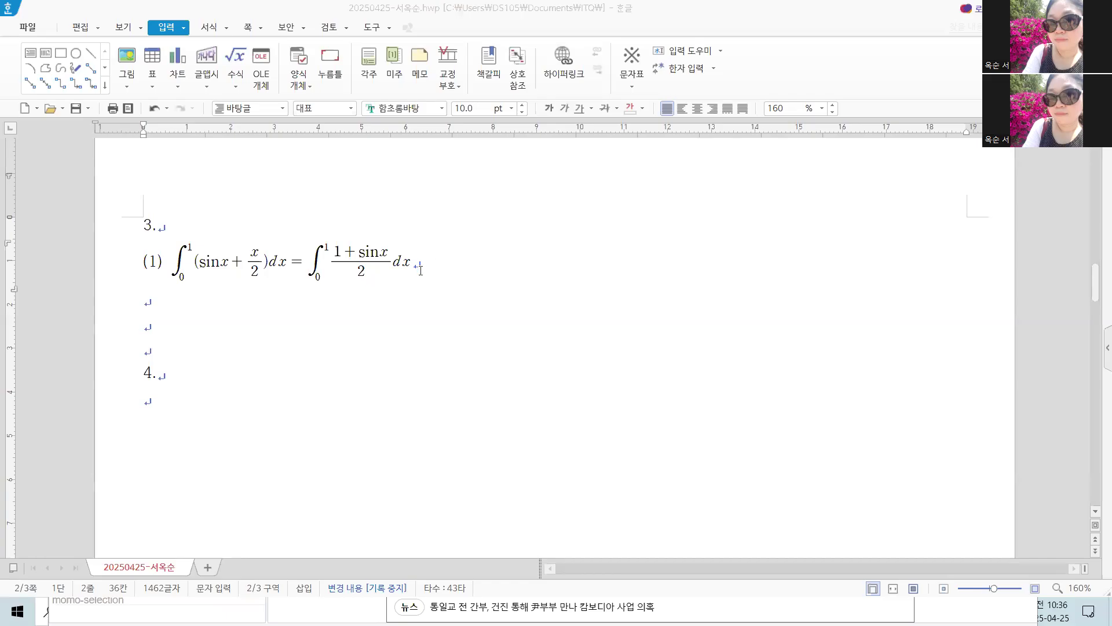
- Enter the sub-number "(2)" on the same line, three tabs after the first equation
left_click(422, 274)
key("Tab")
key("Tab")
key("Tab")
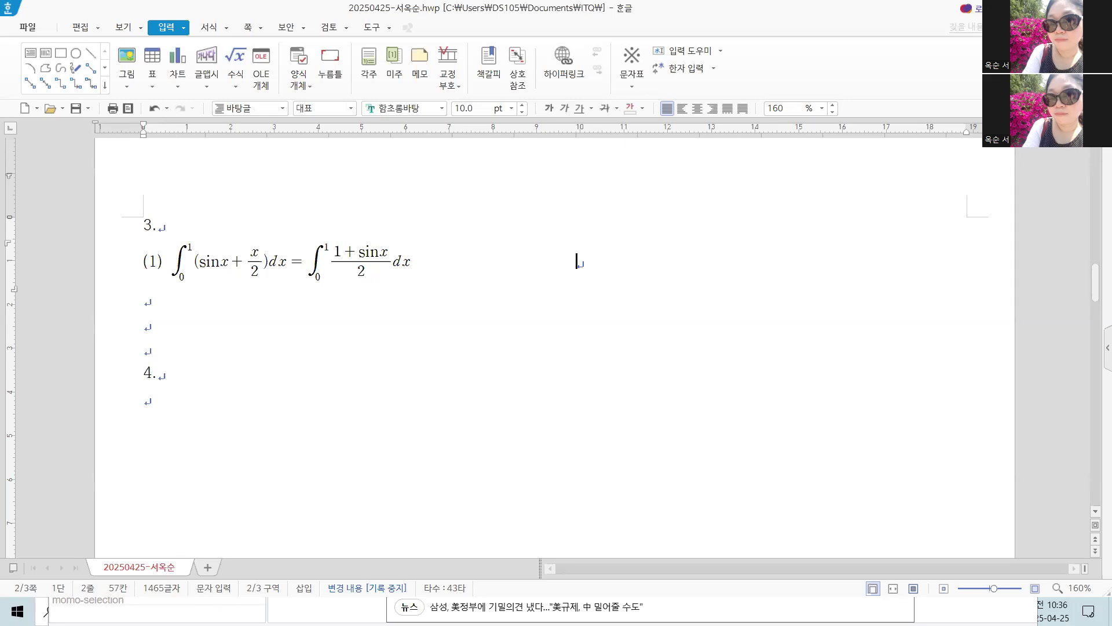
type("(2)")
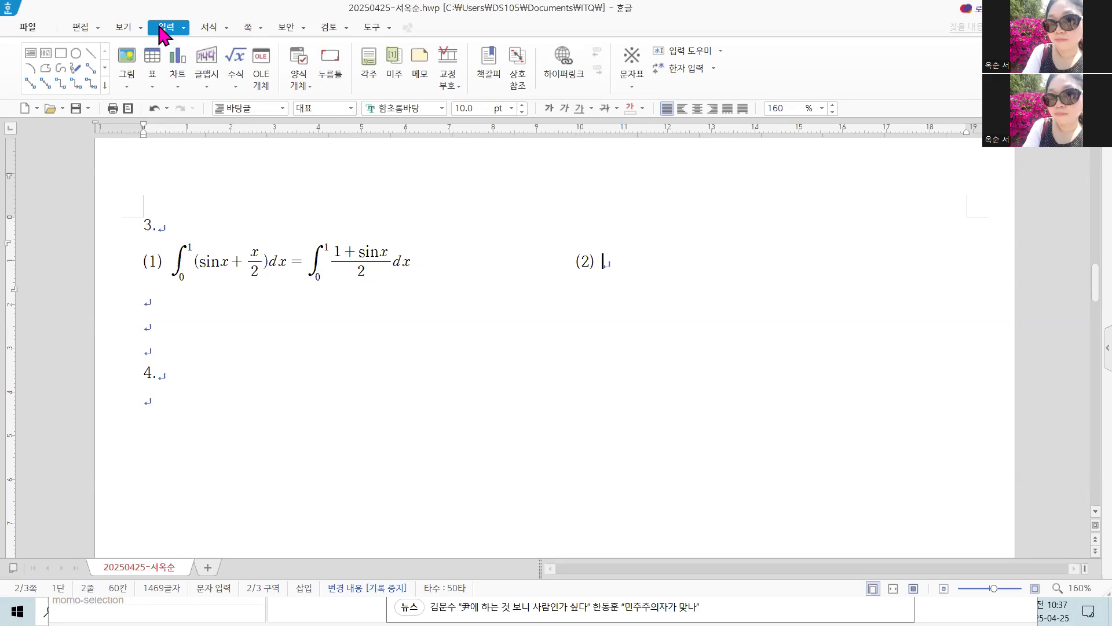
- Start a new equation after "(2)" with R subscript H followed by an equals sign
left_click(247, 65)
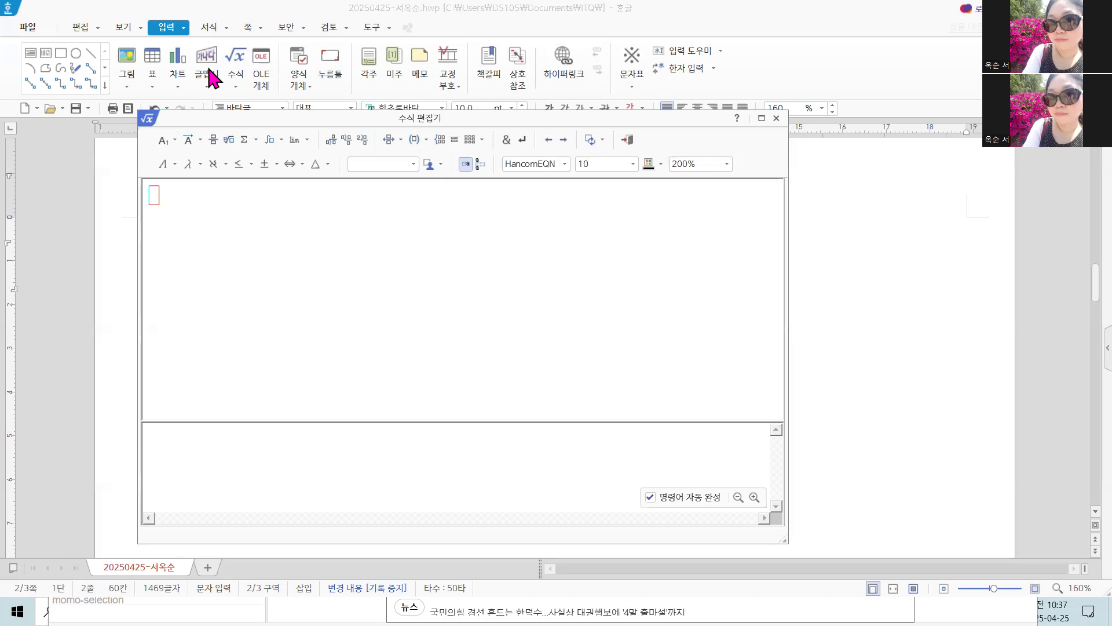
type("r")
key("BackSpace")
type("R")
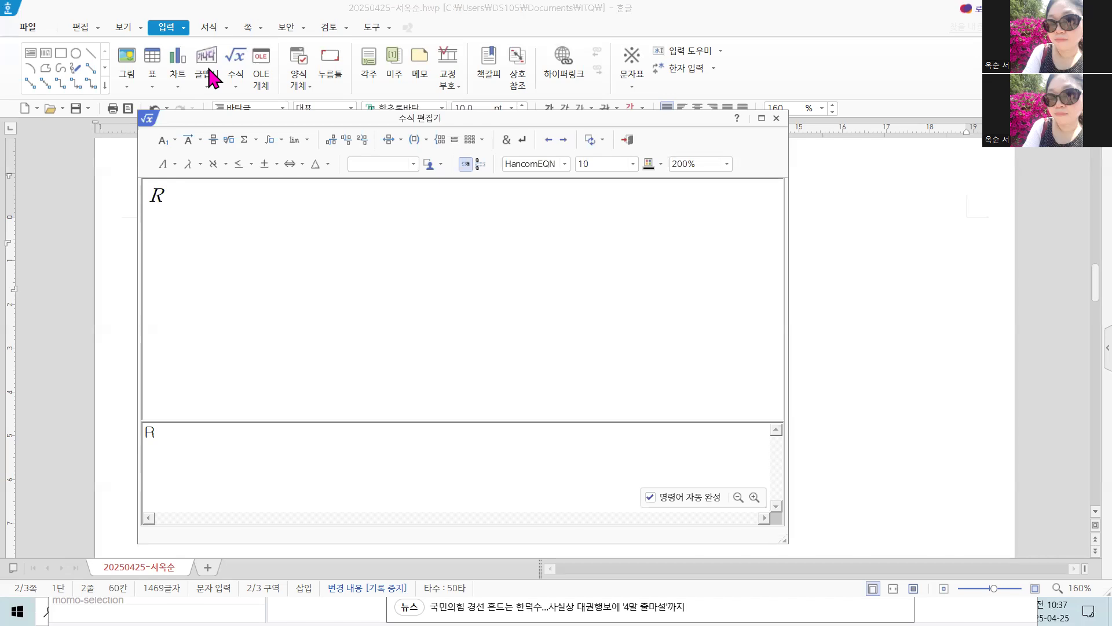
left_click(173, 139)
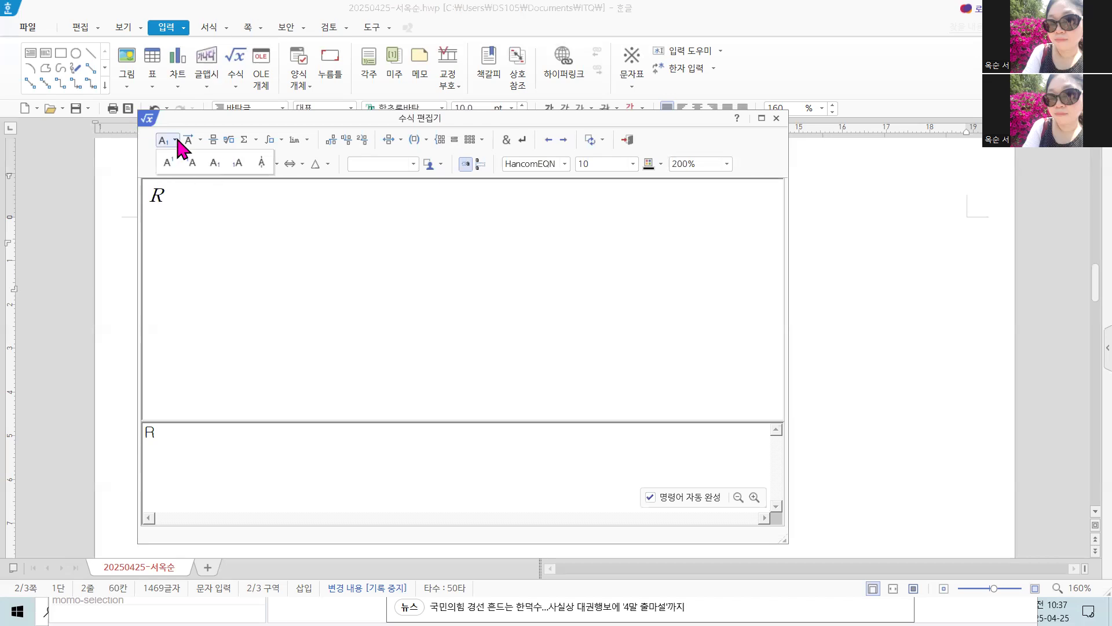
left_click(215, 163)
type("H")
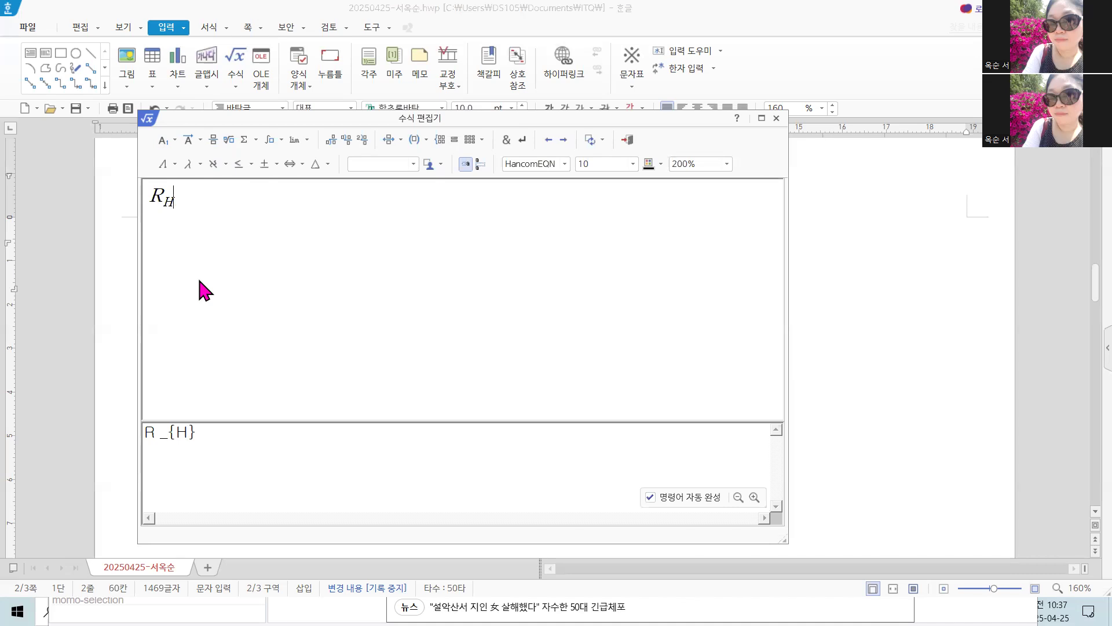
type("=")
- Add the fraction 1 over hc after the equals sign, followed by a multiplication sign (×)
left_click(213, 139)
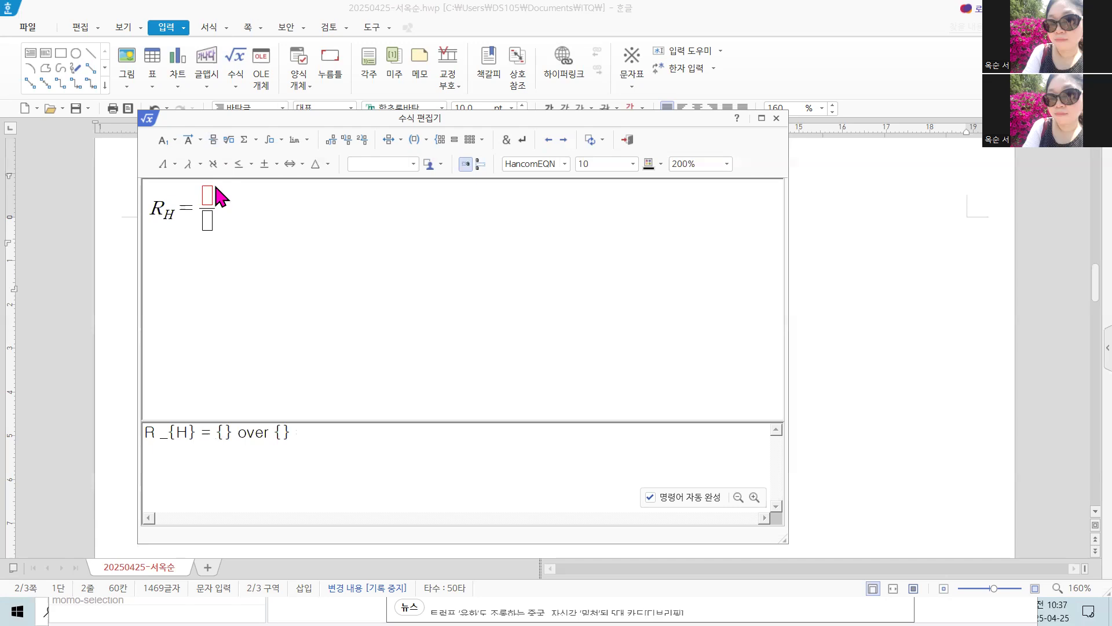
type("1")
key("Tab")
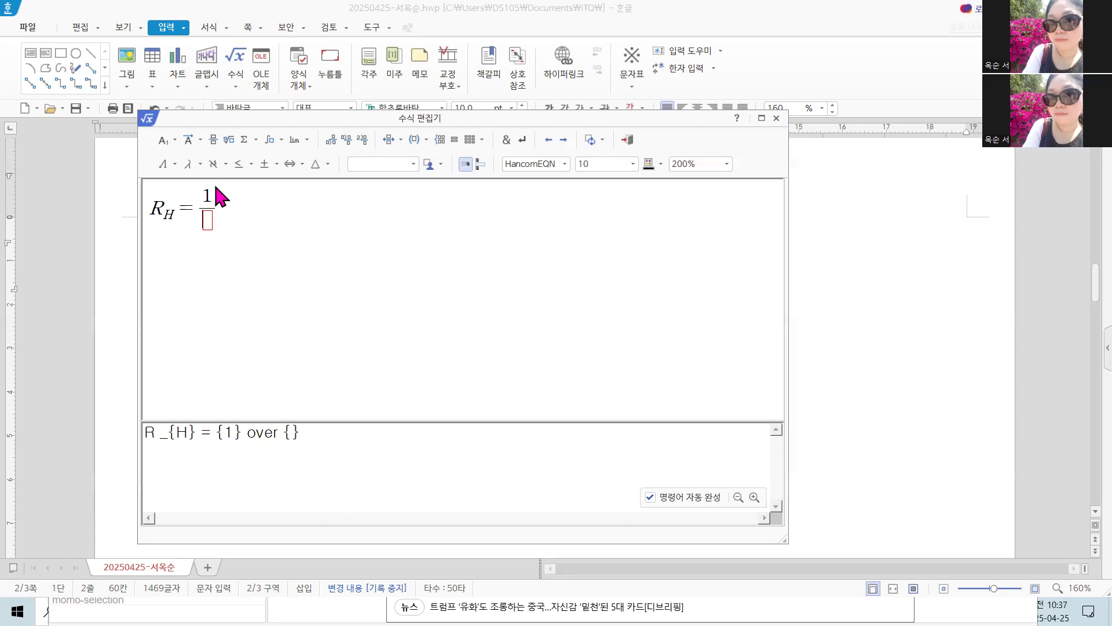
type("H")
key("BackSpace")
type("hc")
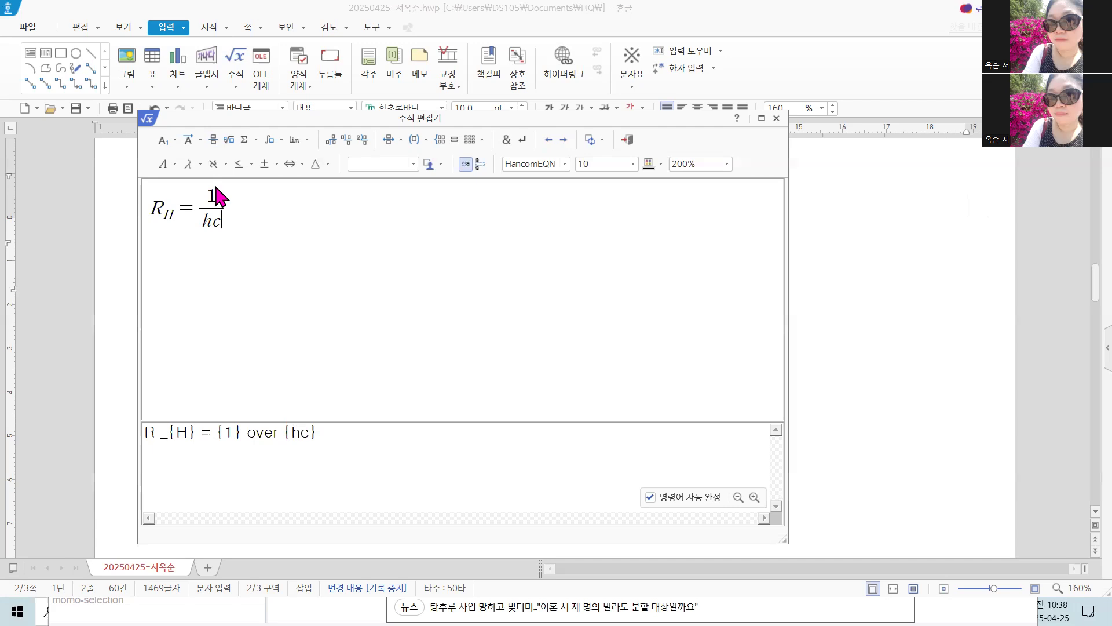
type("x")
key("BackSpace")
key("BackSpace")
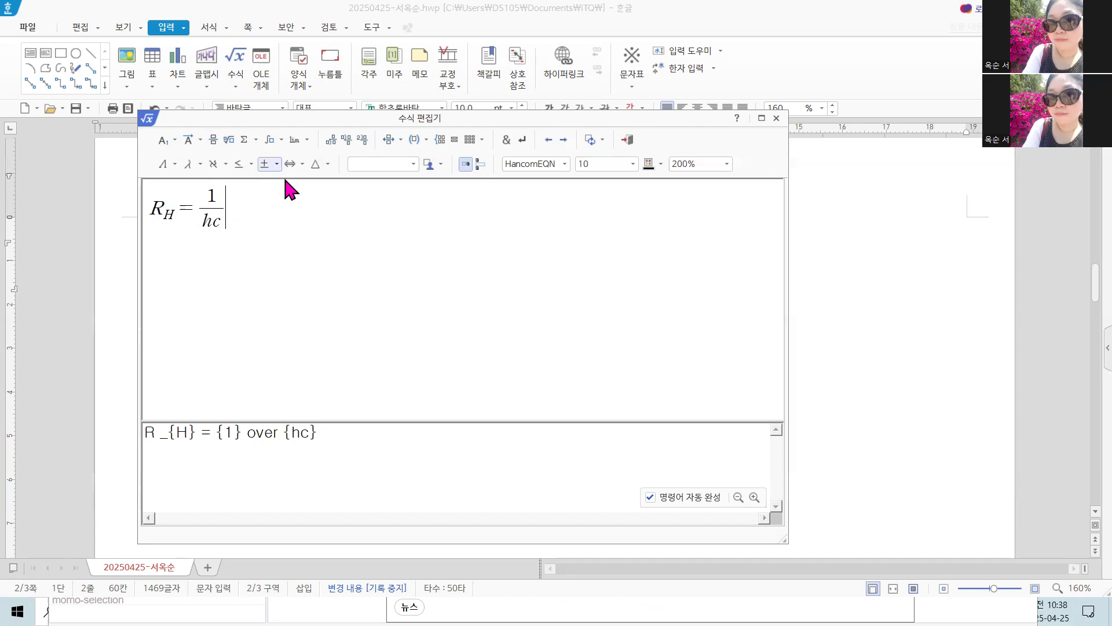
left_click(276, 164)
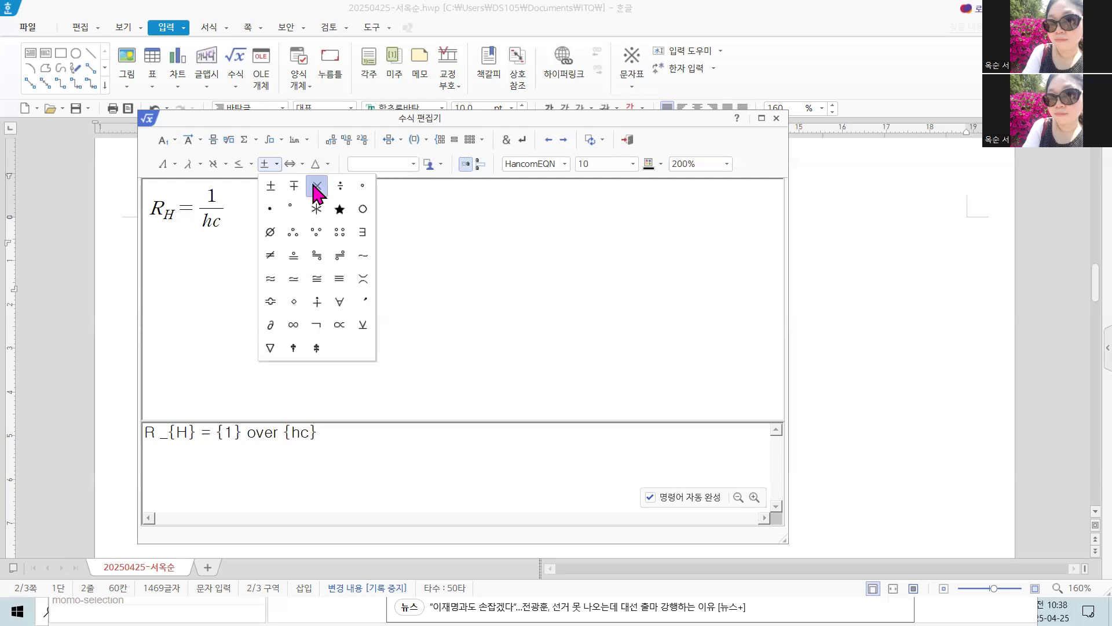
left_click(316, 186)
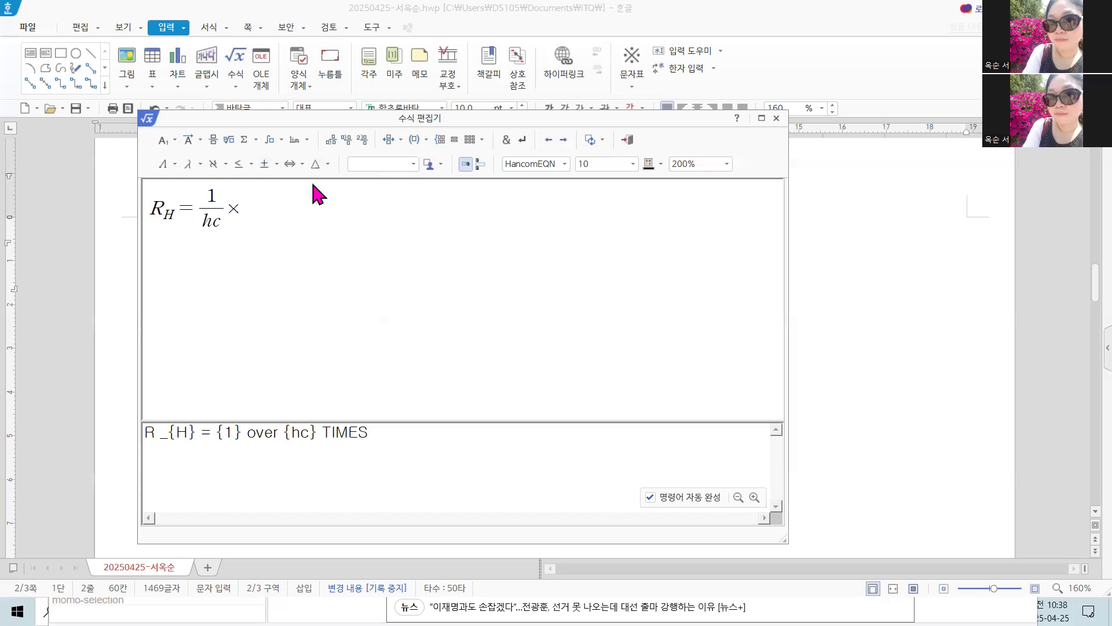
- Add a second fraction after the multiplication sign and begin its numerator with 2π squared
left_click(213, 140)
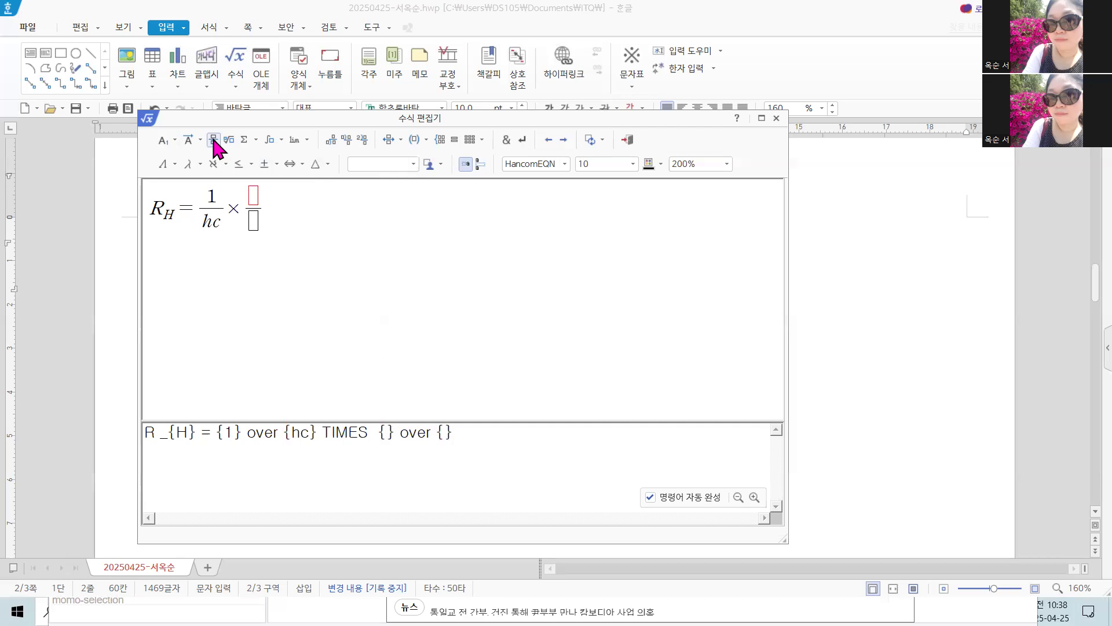
type("2")
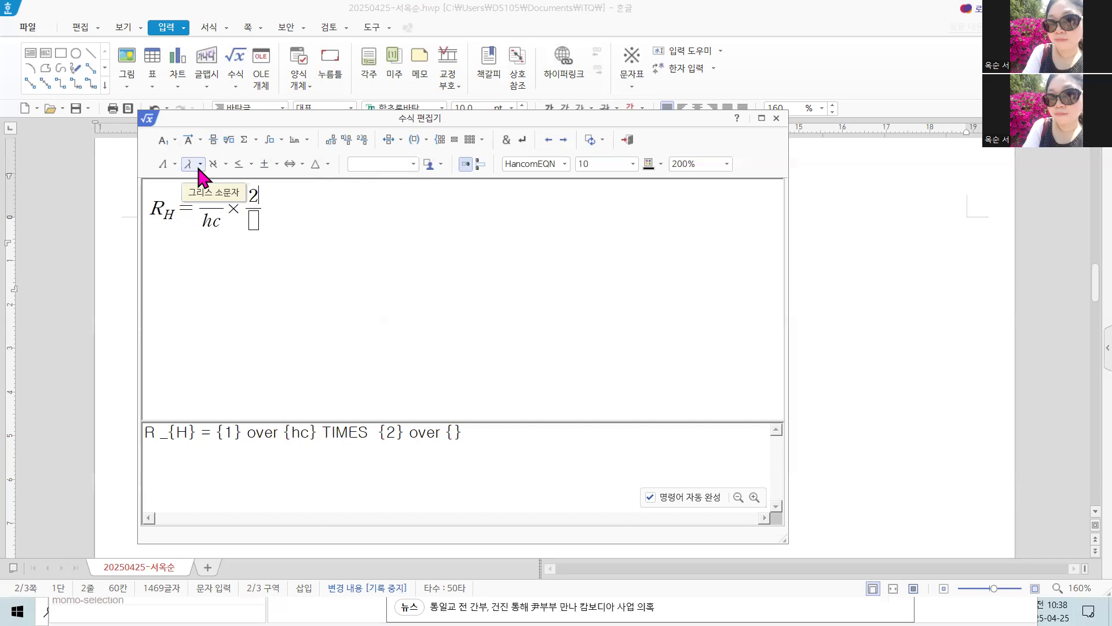
left_click(200, 165)
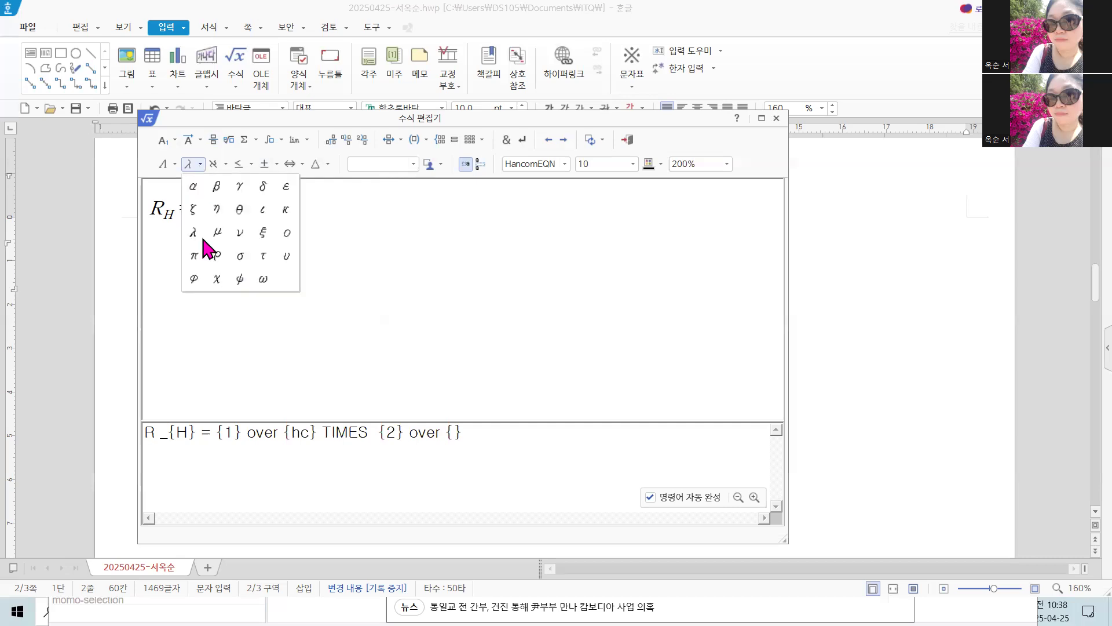
left_click(194, 256)
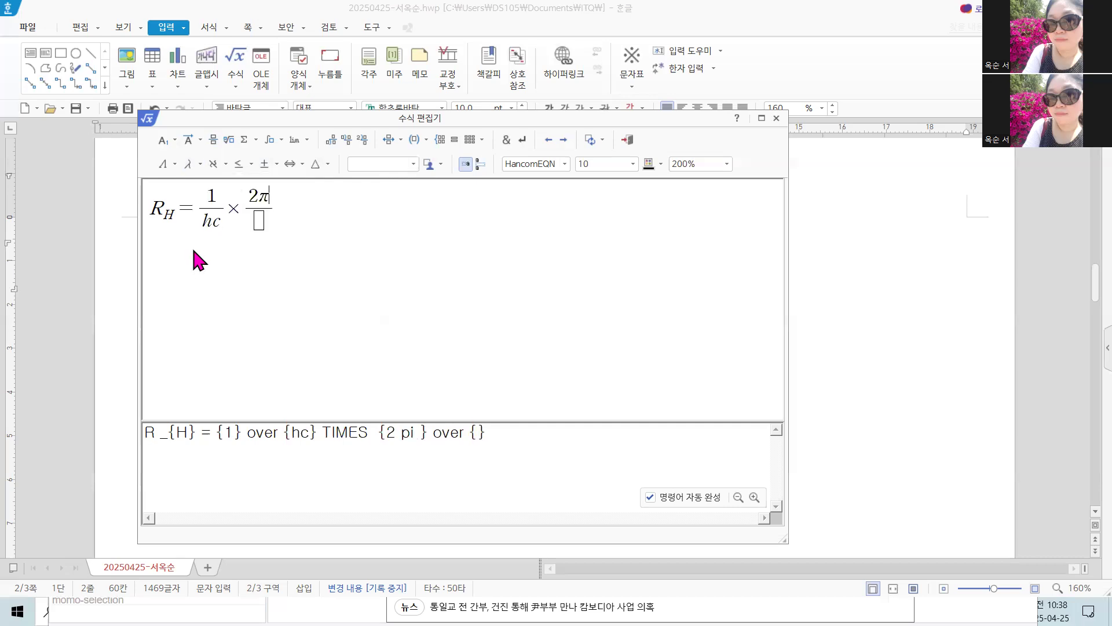
left_click(164, 142)
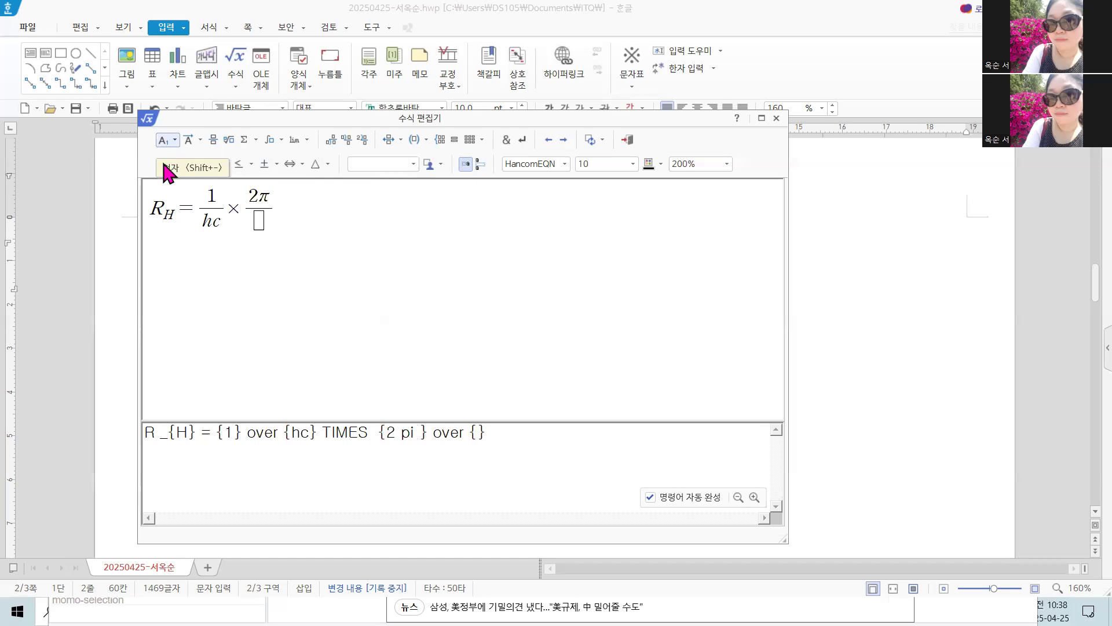
left_click(164, 165)
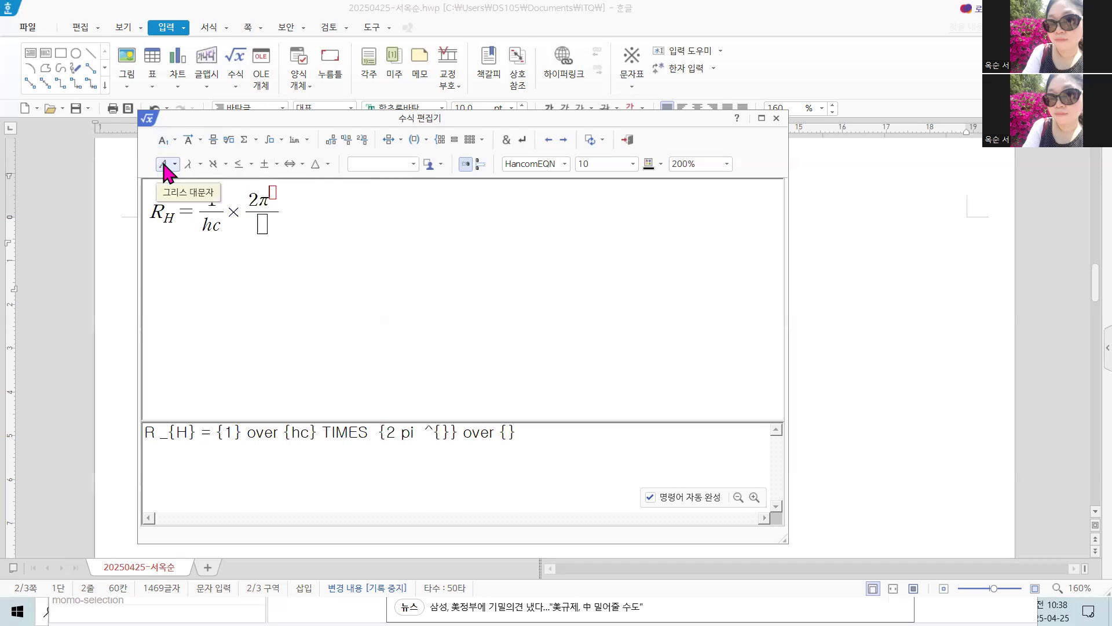
type("2} ")
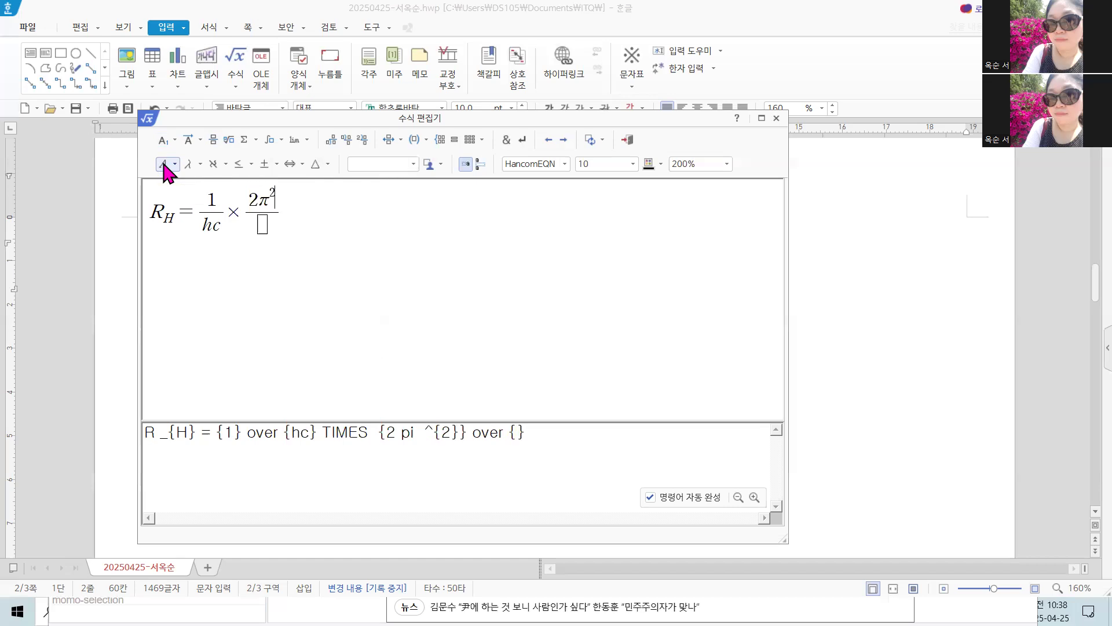
- Continue the second fraction's numerator with K squared, then m and e to the fourth power
type("K")
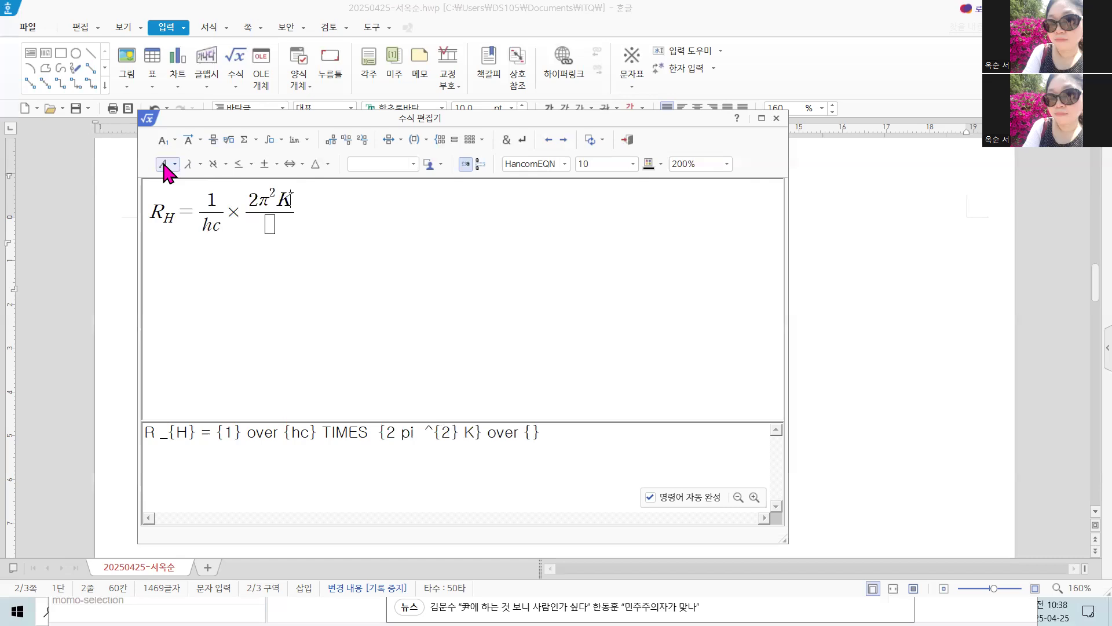
left_click(164, 139)
left_click(169, 162)
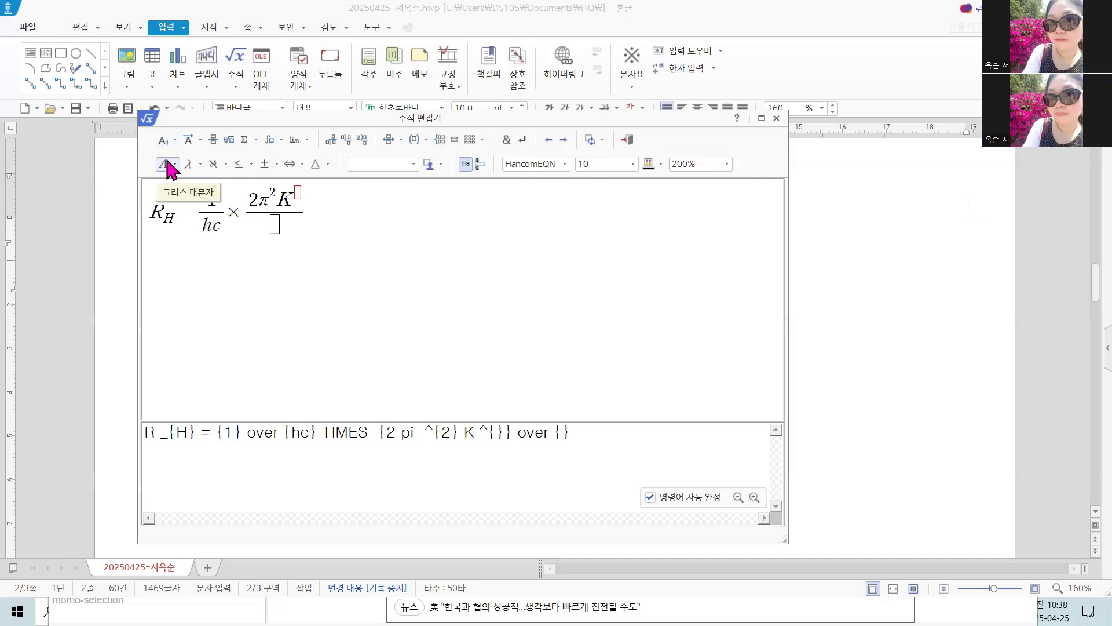
type("25")
key("BackSpace")
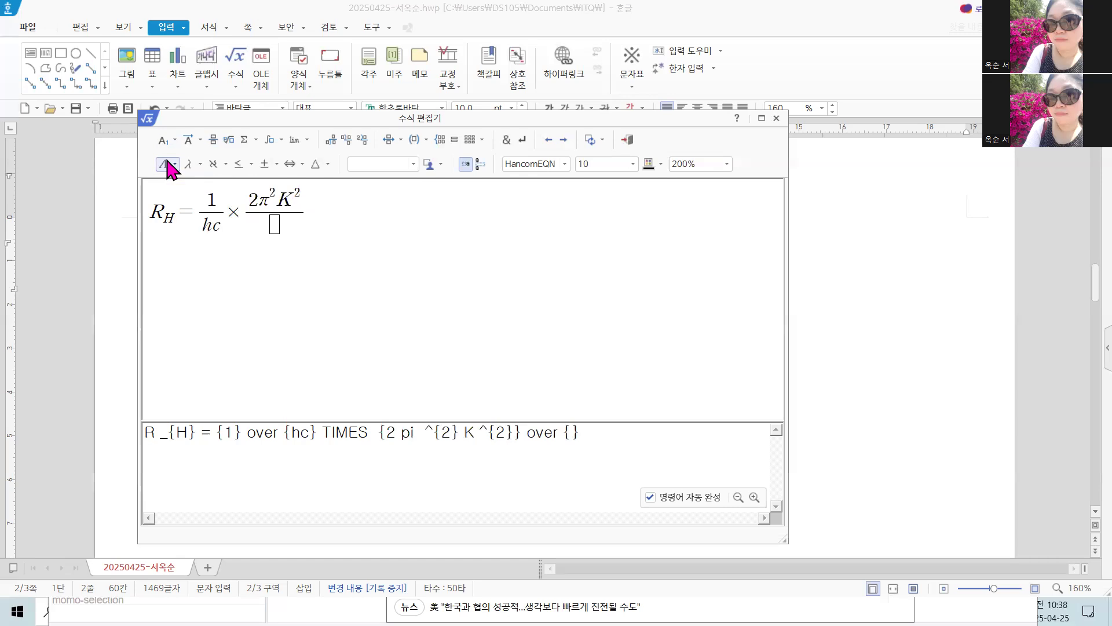
type("ㅡ")
key("BackSpace")
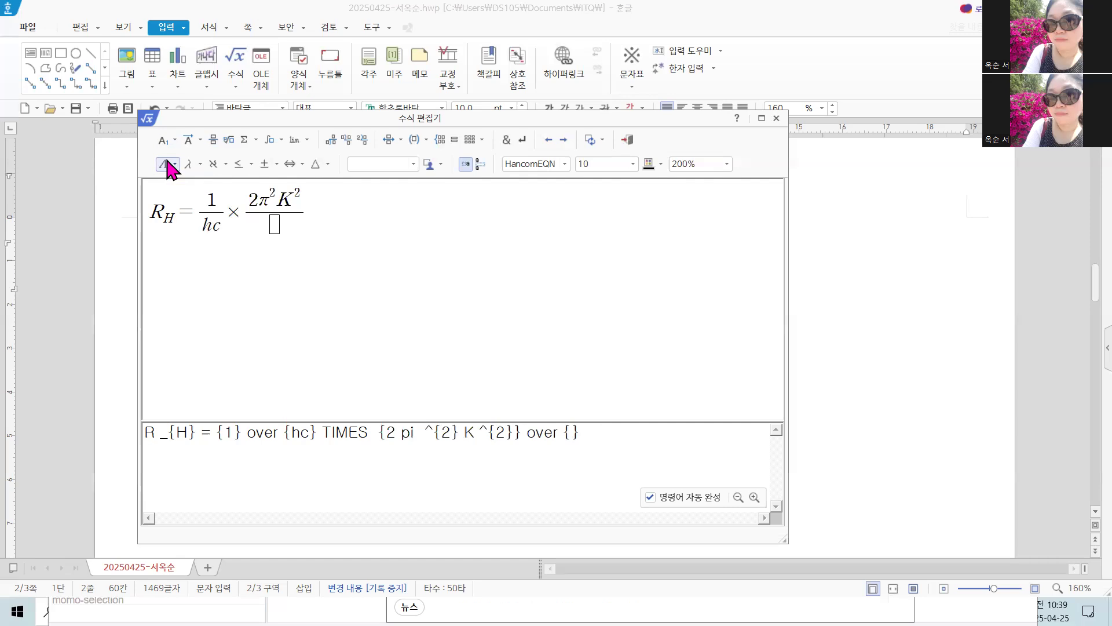
type("me")
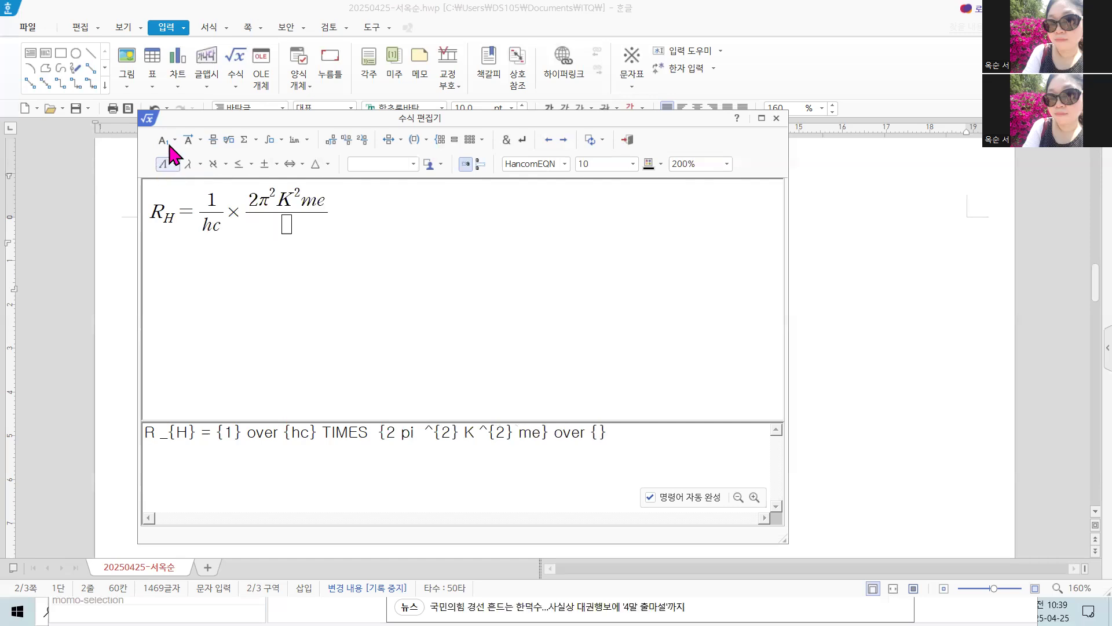
left_click(166, 140)
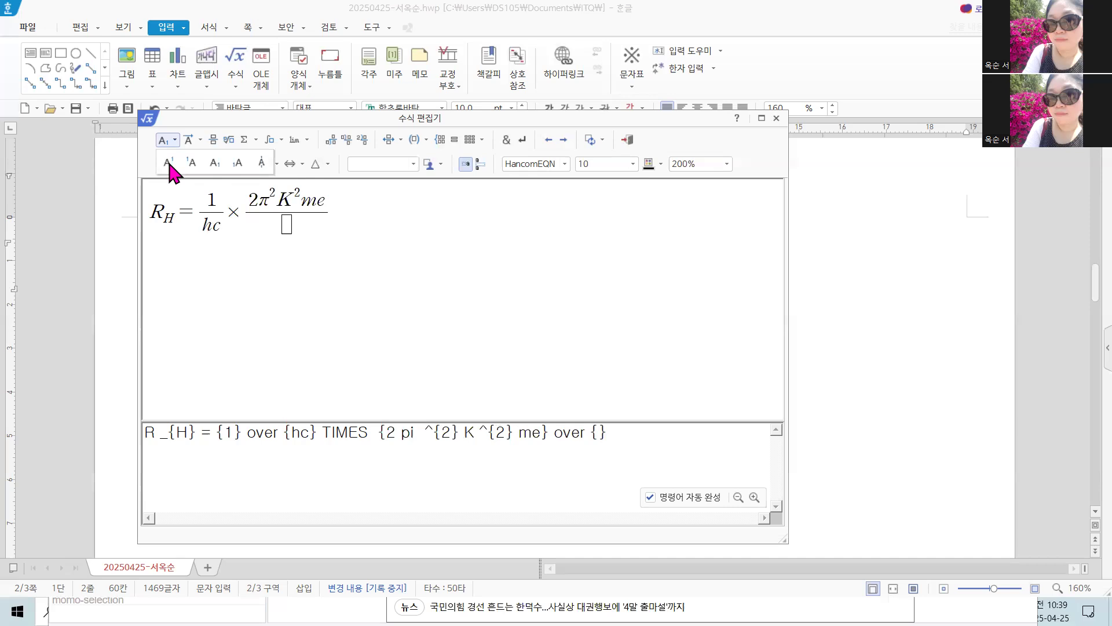
left_click(169, 163)
type("4")
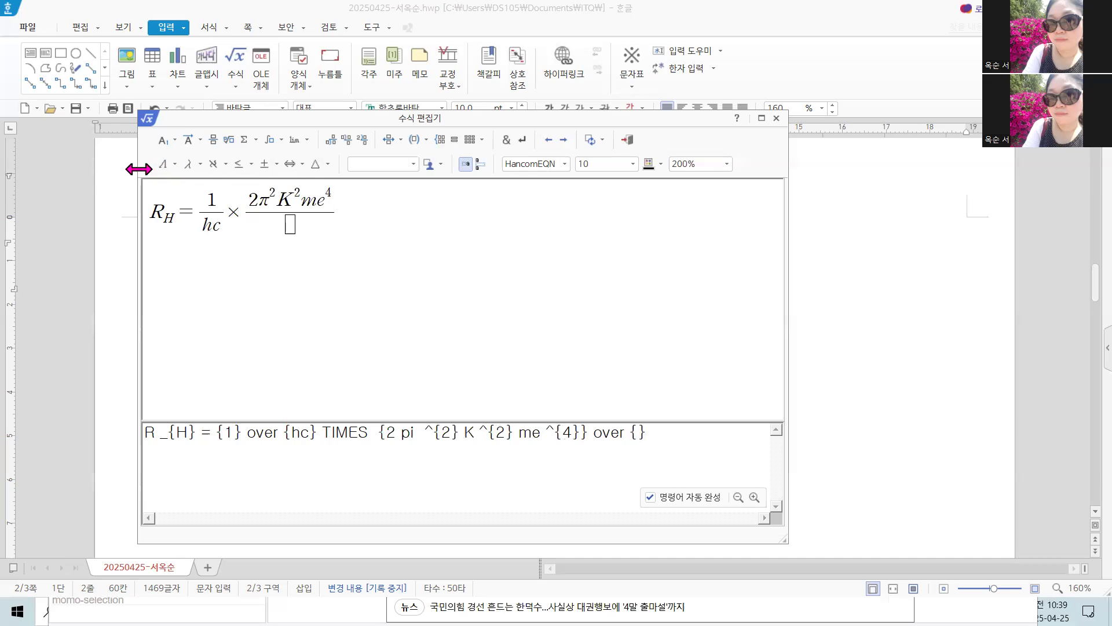
- Enter h squared as the second fraction's denominator and insert the finished equation into the document
key("Tab")
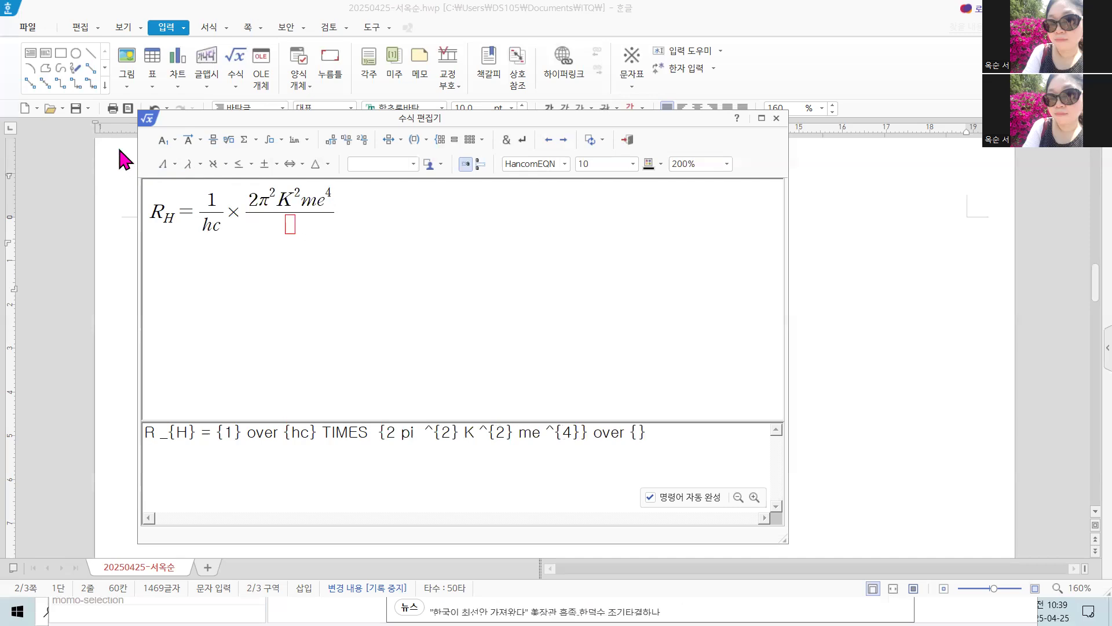
type("h")
left_click(166, 160)
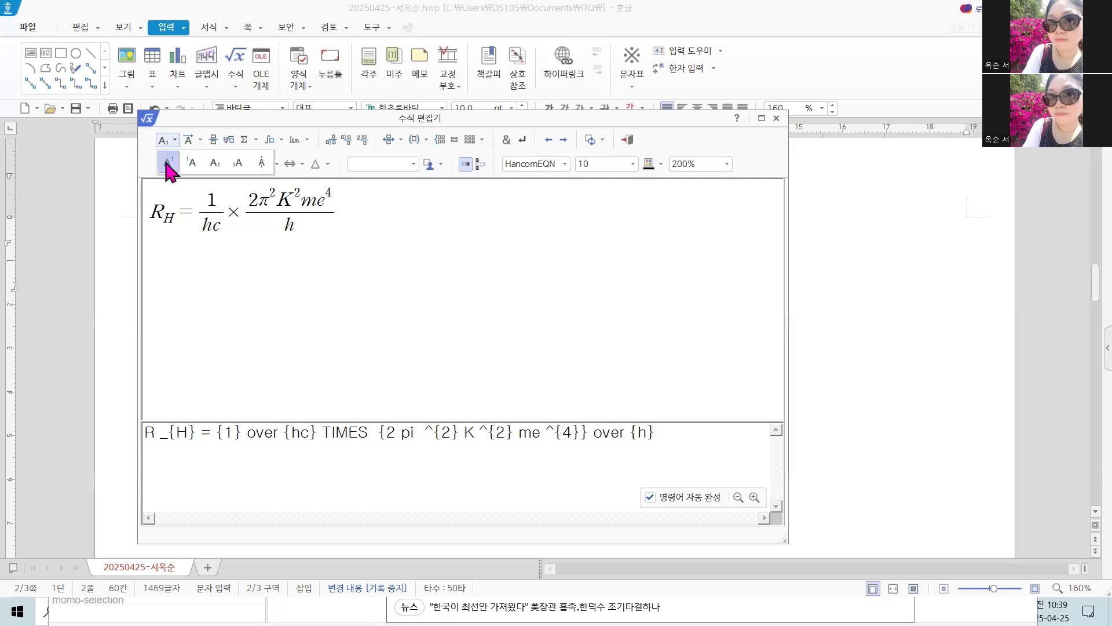
left_click(167, 163)
type("2")
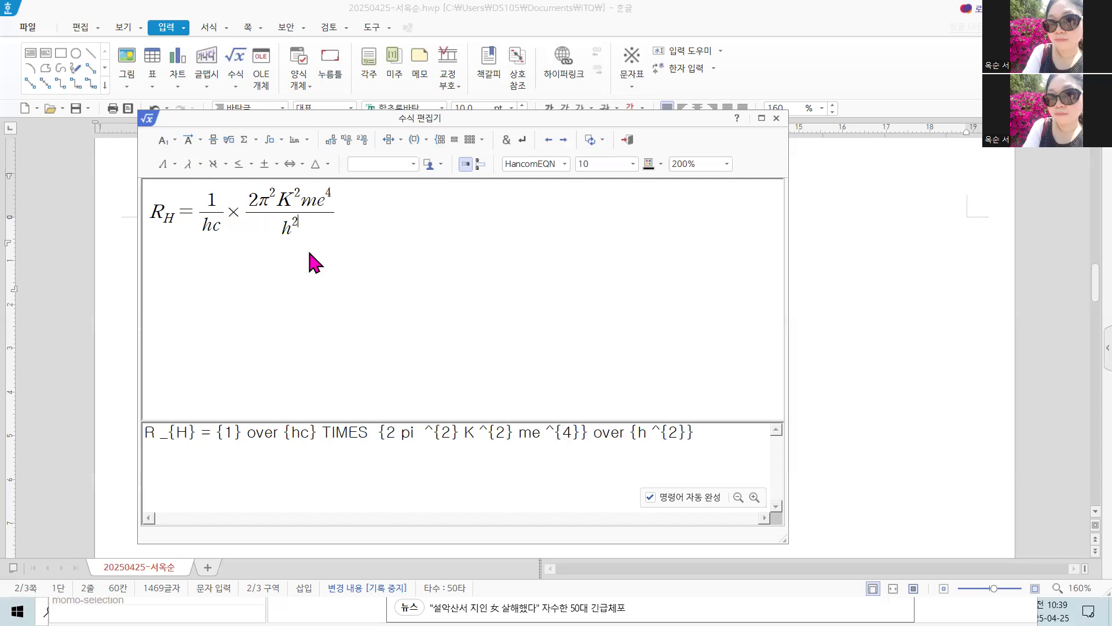
left_click(628, 140)
- Place the text cursor at the end of the "4." line below the equations
key("Down")
key("Down")
key("Down")
key("Down")
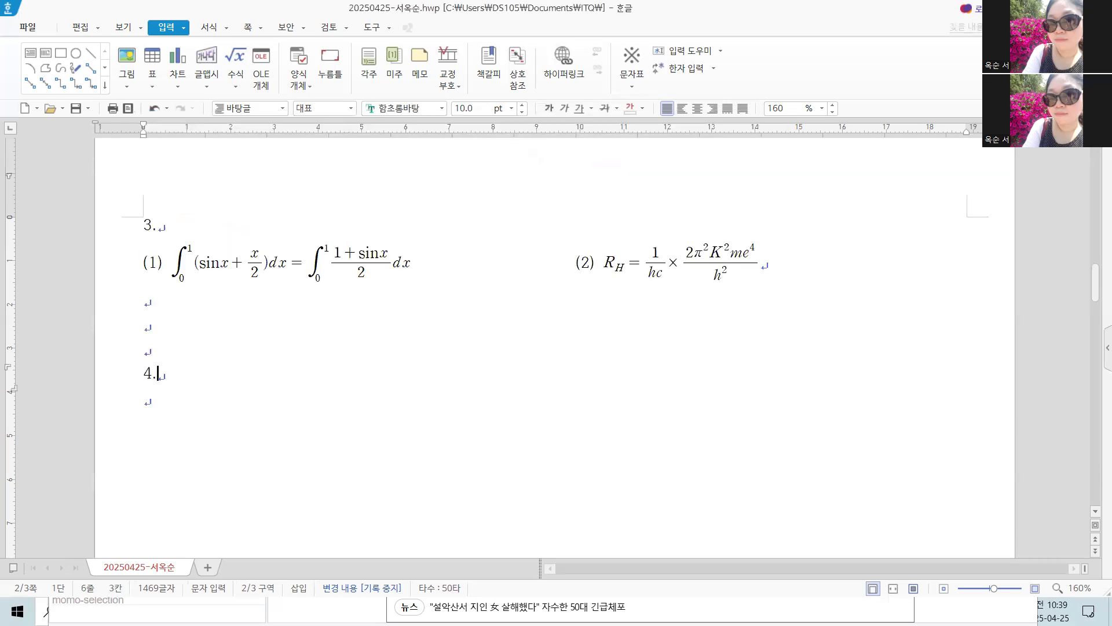